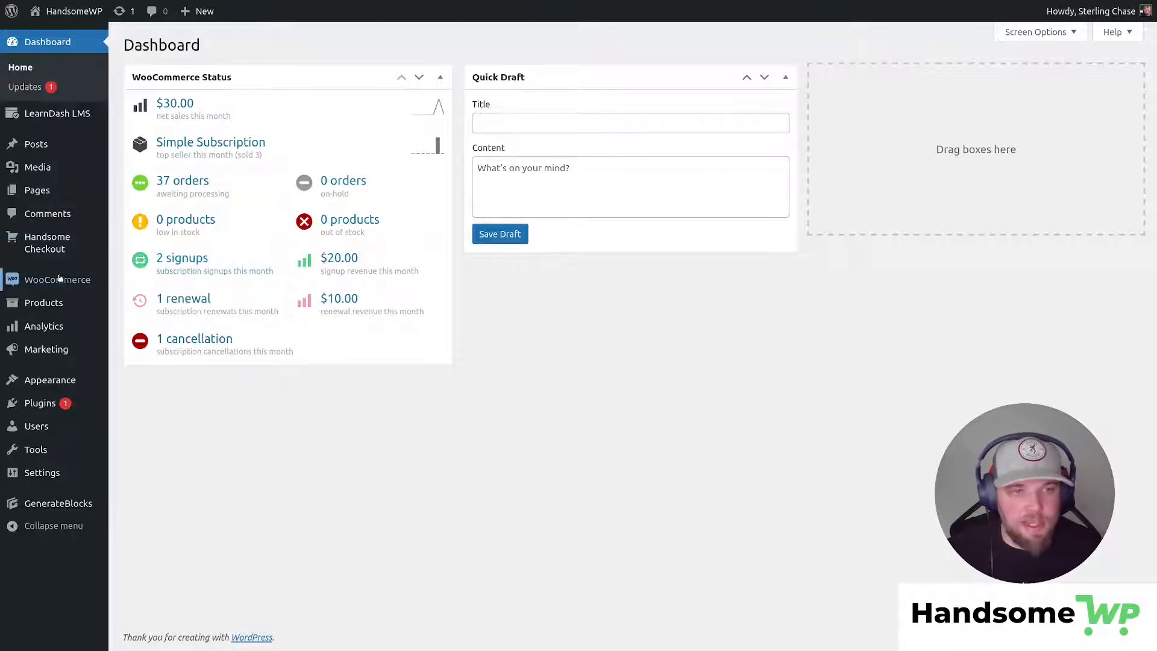
Bring up the WooCommerce flyout submenu from the Dashboard's admin sidebar.
mouse_move(52, 280)
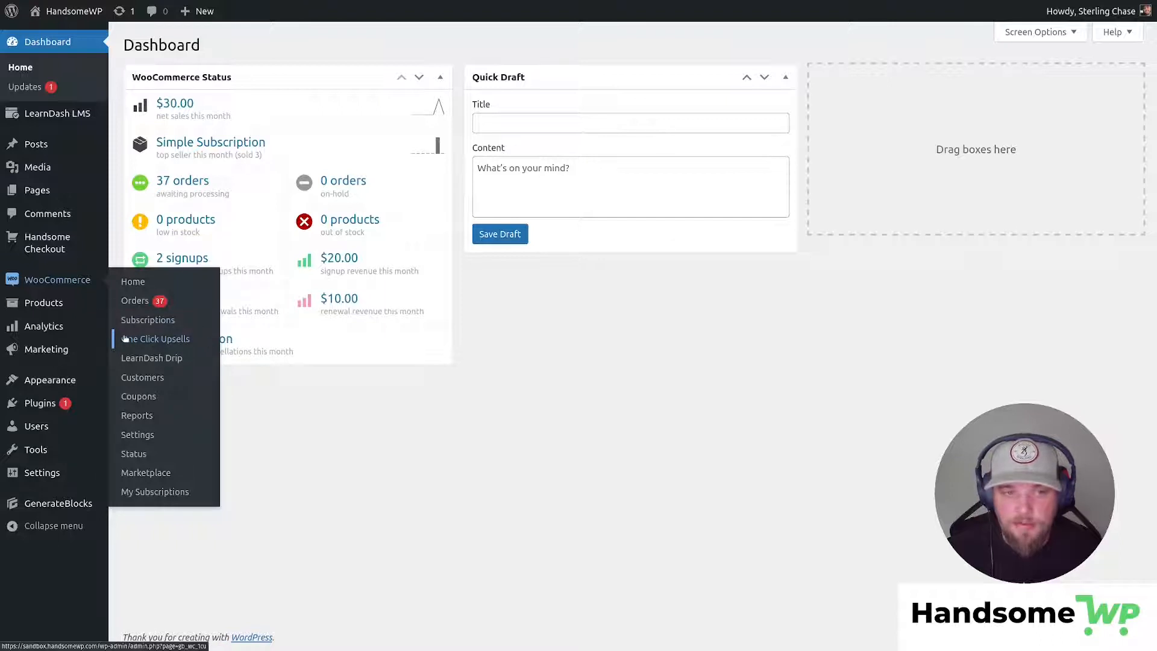
Open the One Click Upsells funnel list and review My Handsome Upsale's Cap 50% offer and rejection stats.
click(160, 341)
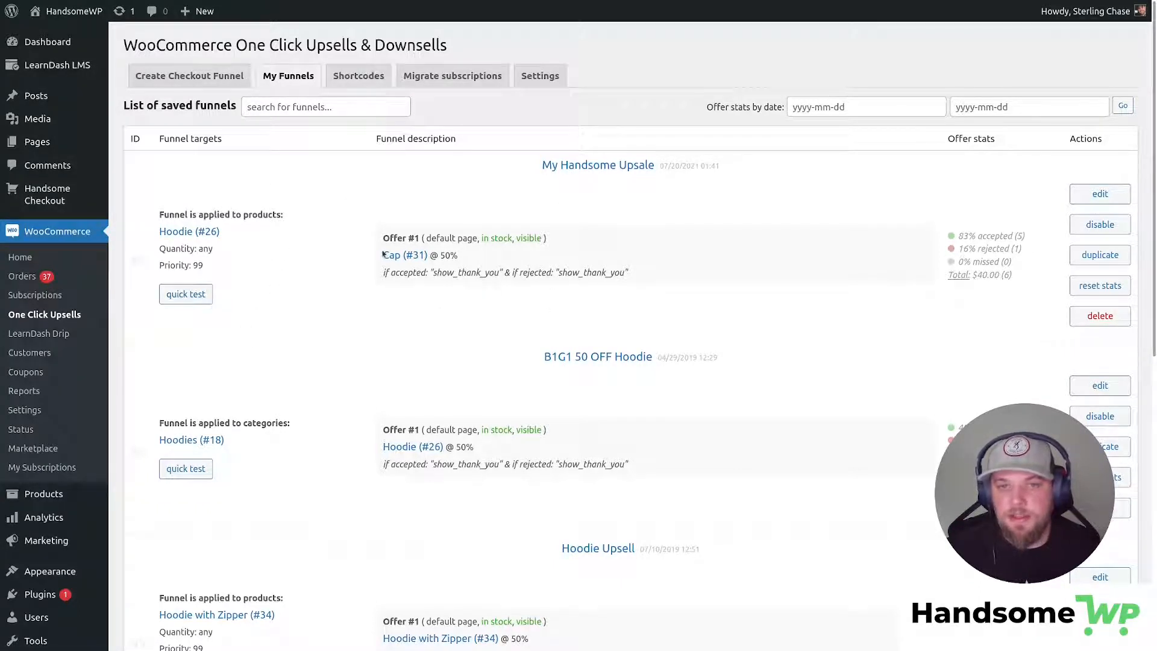
drag(383, 256, 451, 256)
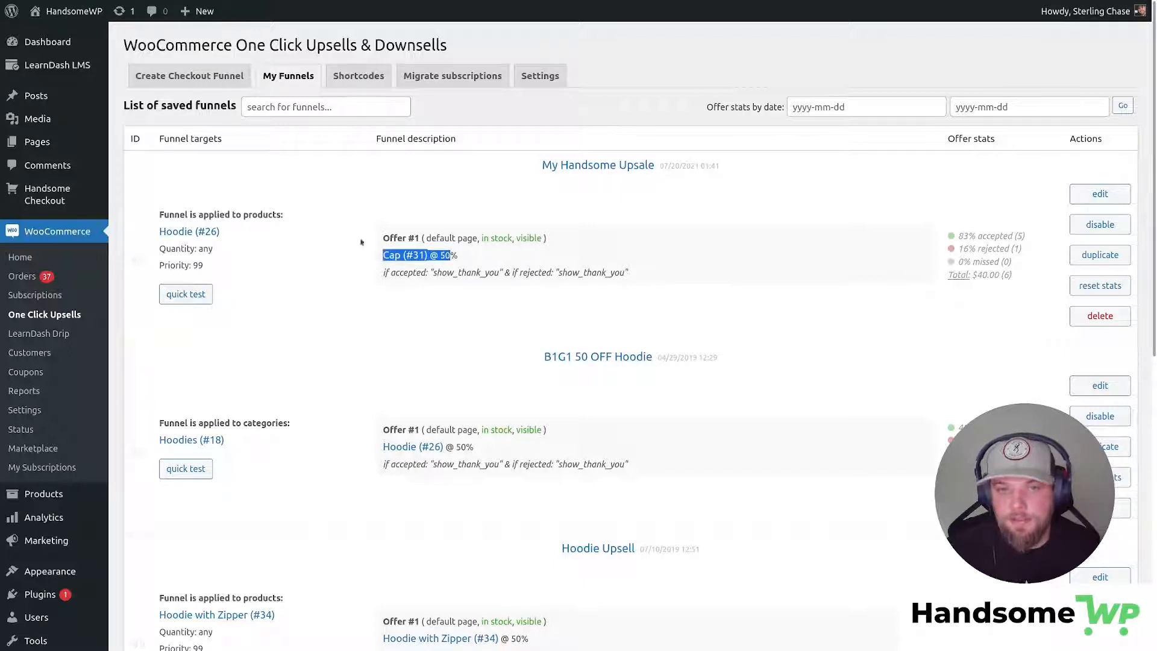
click(402, 246)
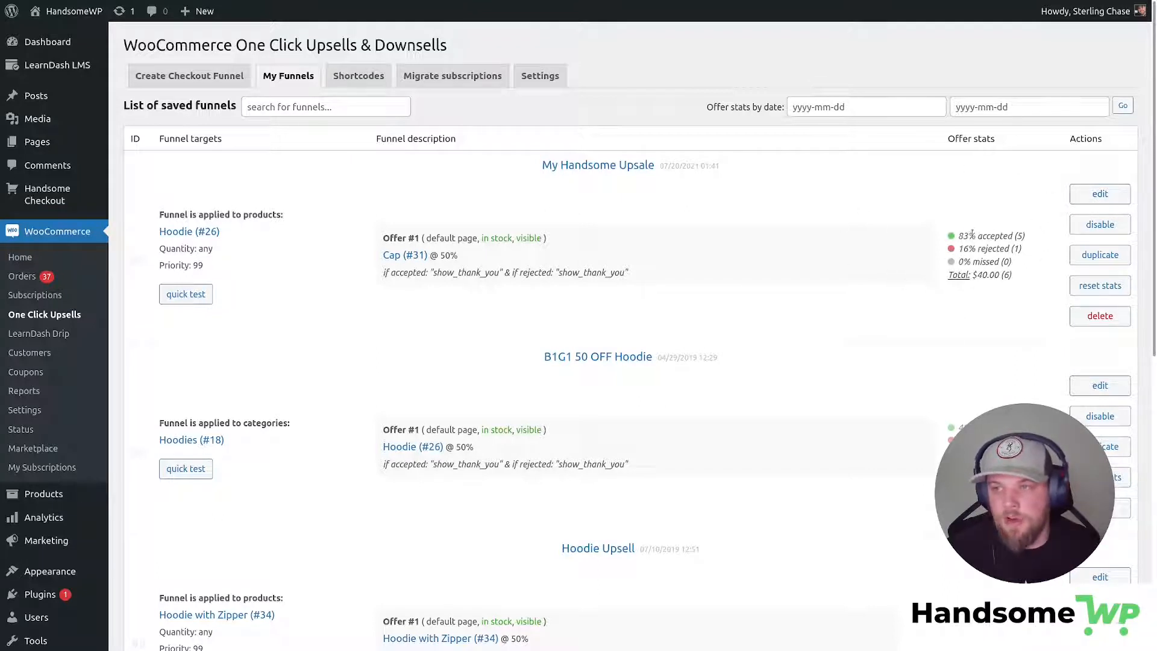
drag(969, 235, 1011, 248)
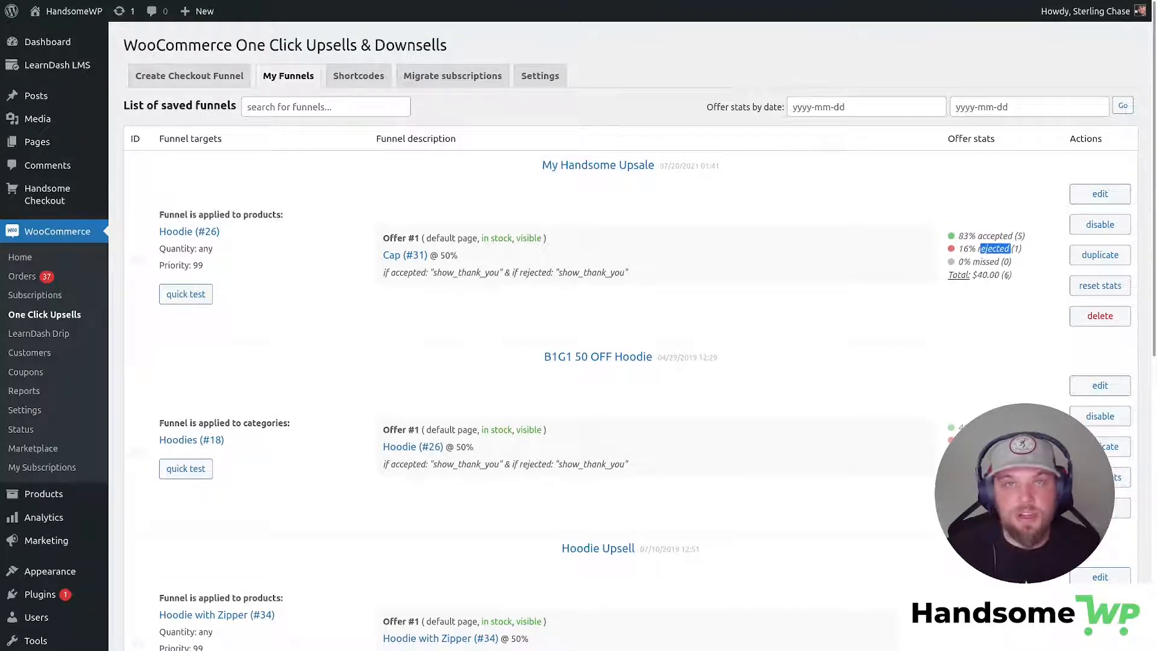
click(837, 334)
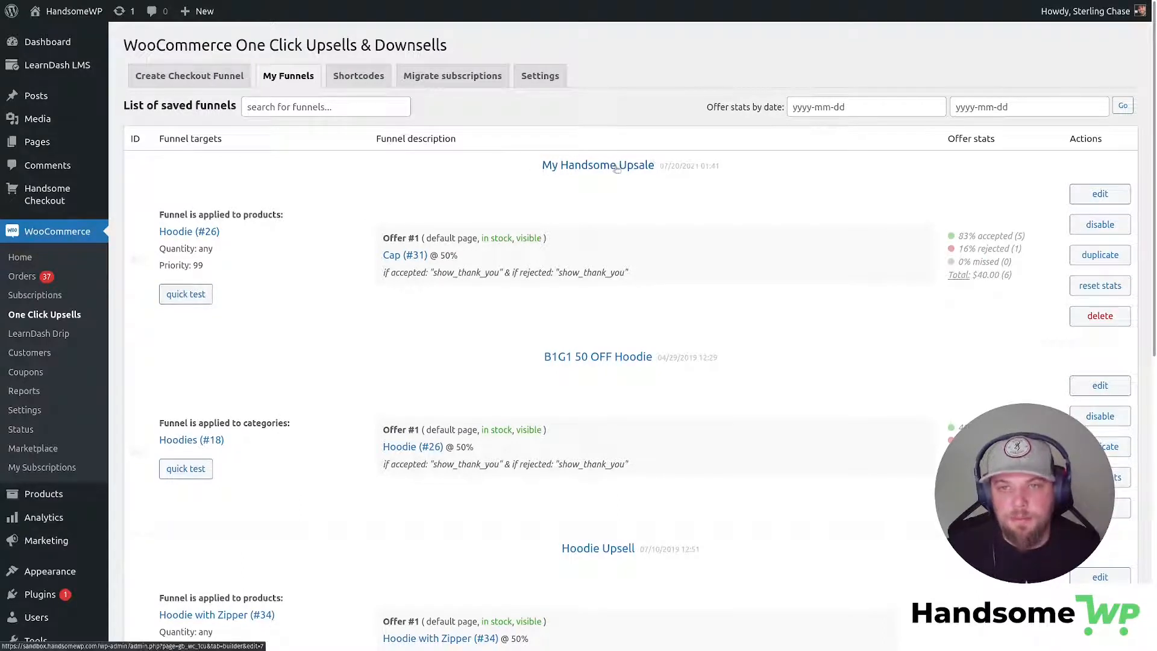
Launch a quick test of the Hoodie funnel and go from the cart to checkout.
click(179, 296)
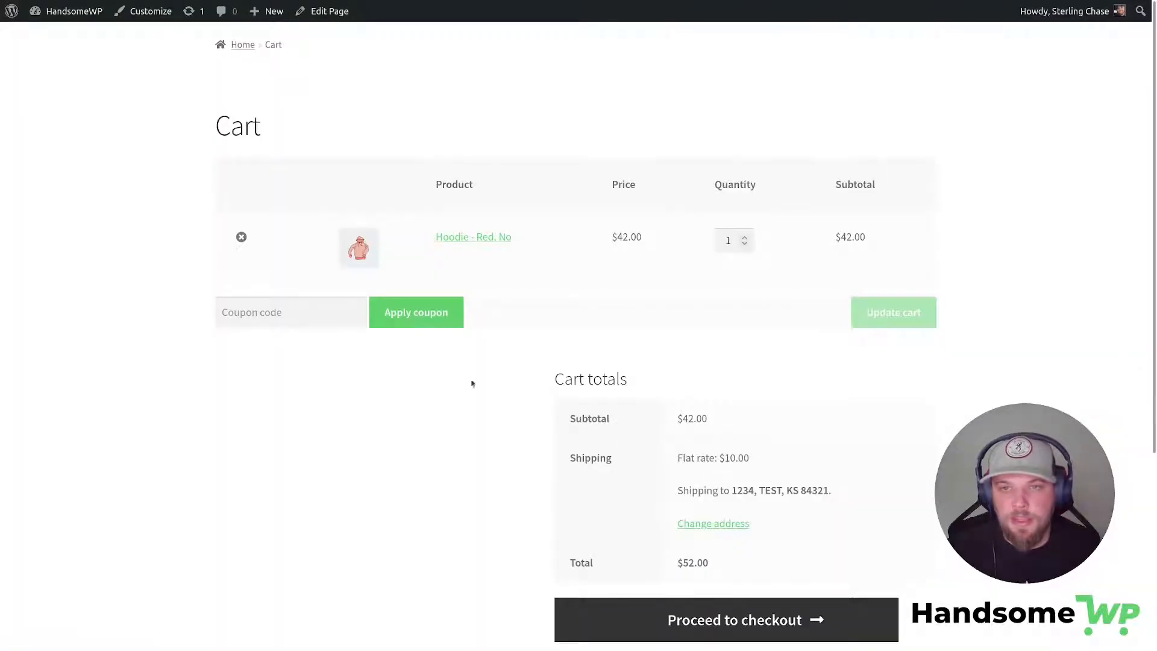
scroll(826, 434, down, 2)
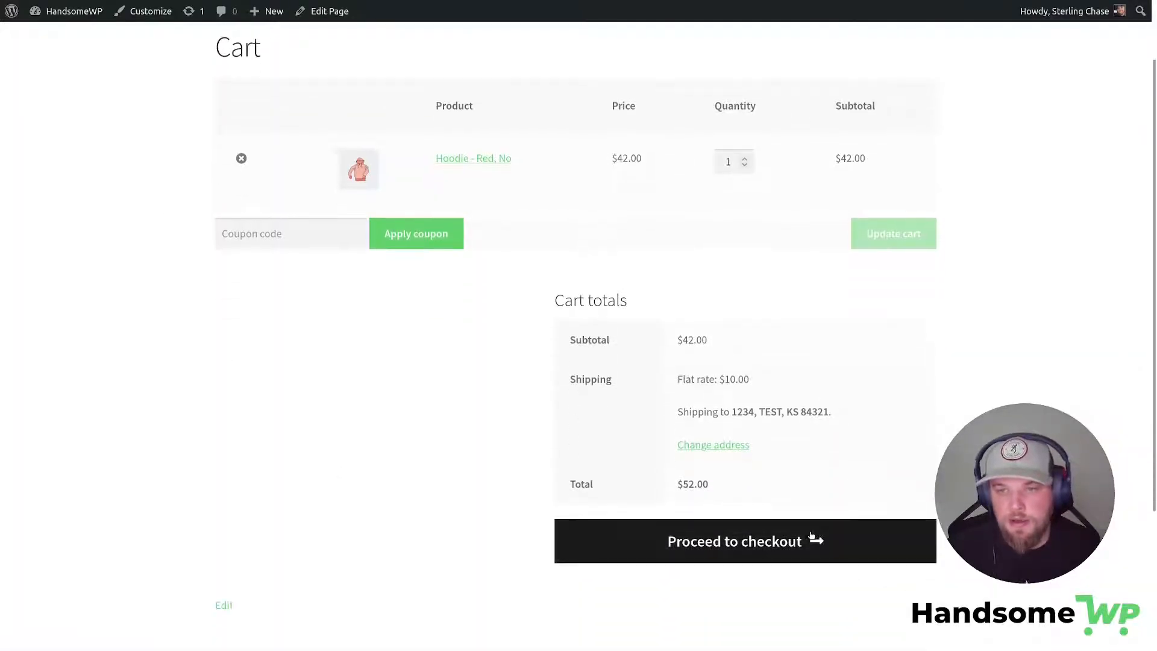
click(560, 513)
scroll(775, 343, down, 7)
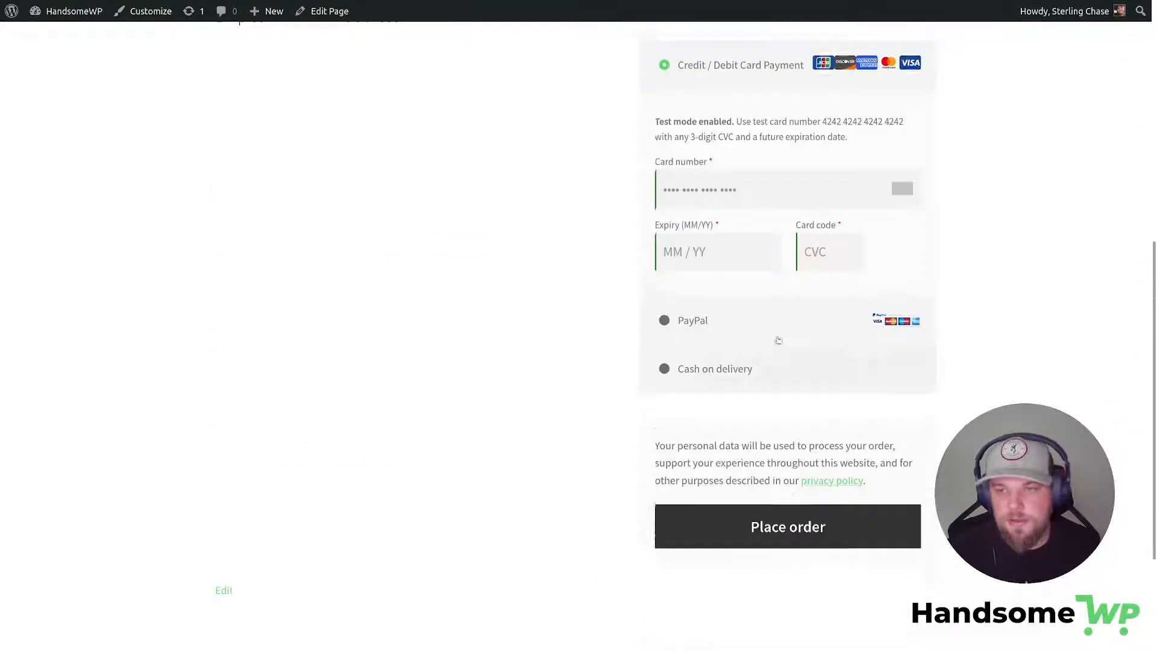
Enter the test card number, expiry 12/34 and CVC 123, then place the $52.00 order.
drag(911, 106, 823, 107)
key(ctrl+c)
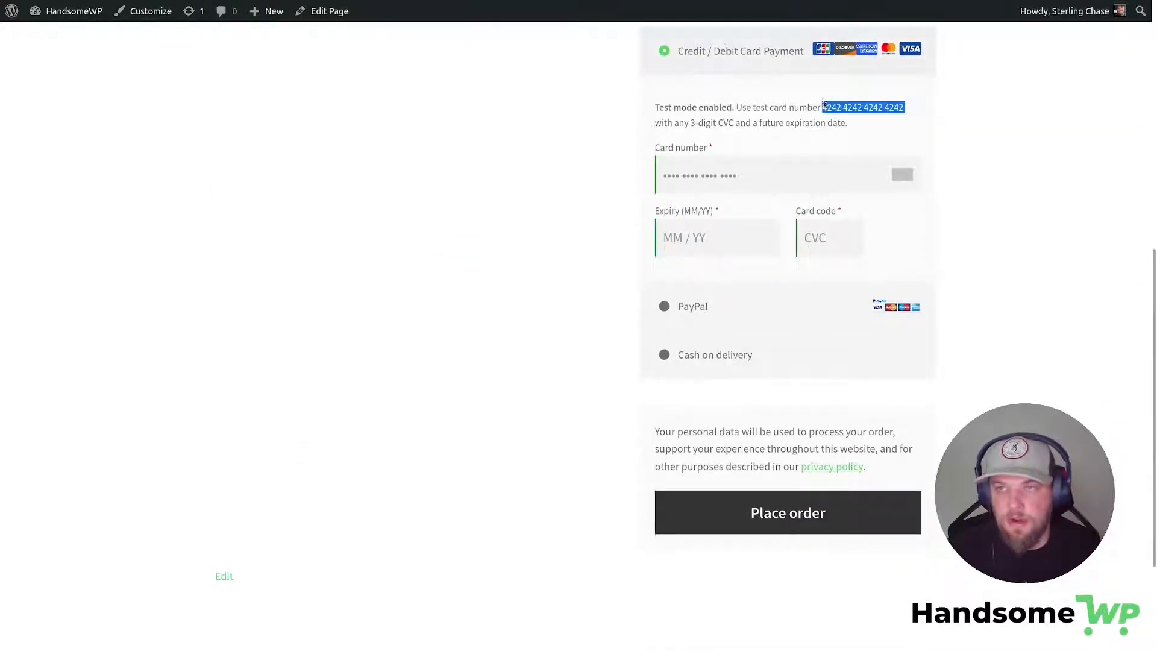
click(715, 185)
key(ctrl+v)
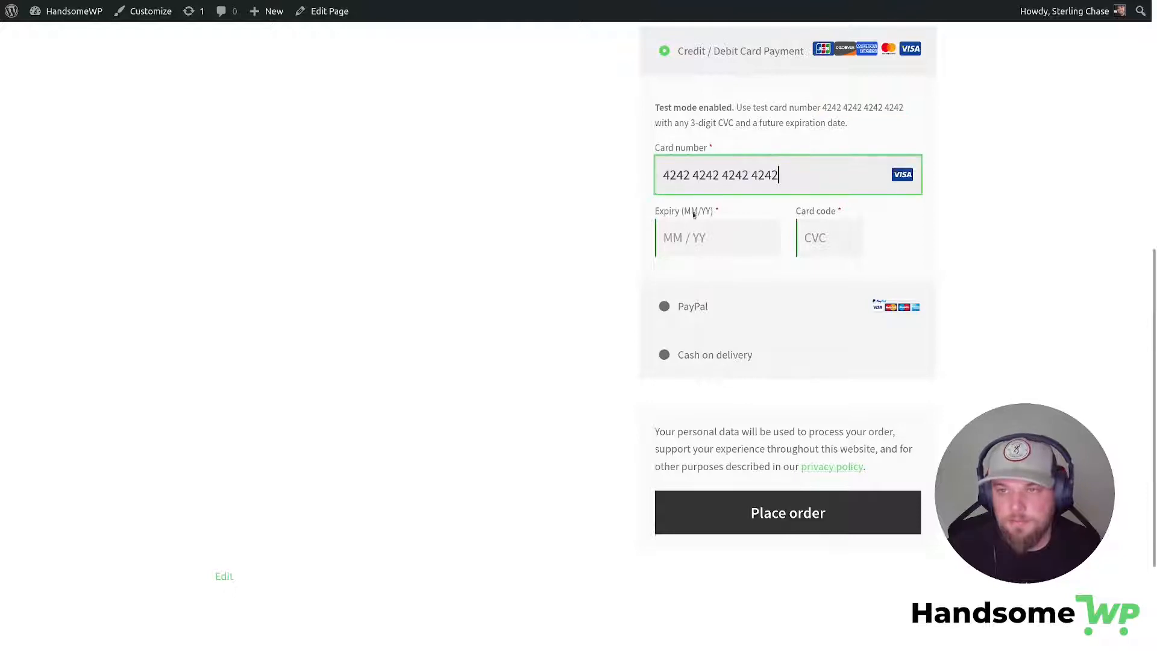
click(706, 244)
text(1234)
key(Tab)
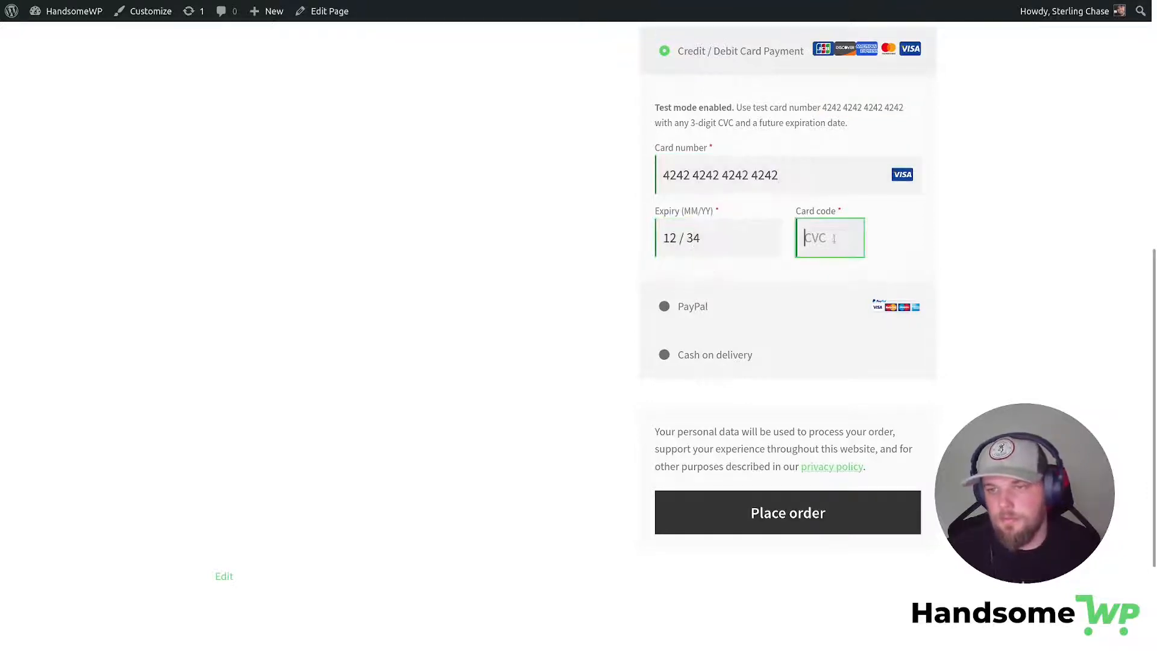
text(123)
scroll(970, 259, up, 8)
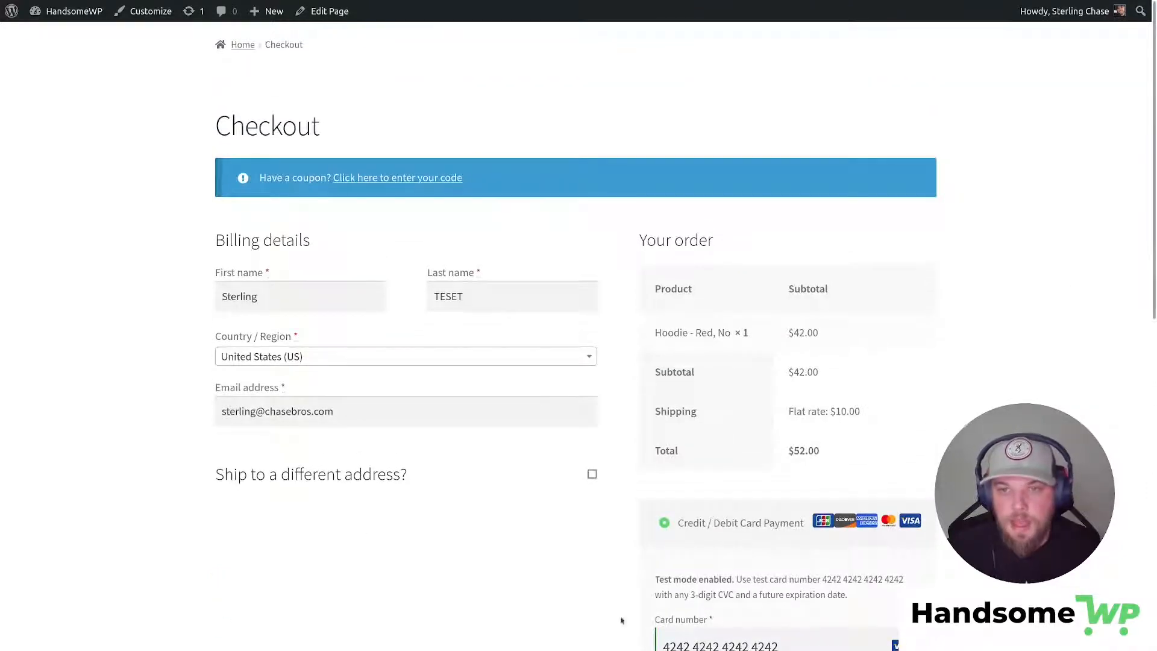
scroll(837, 173, down, 9)
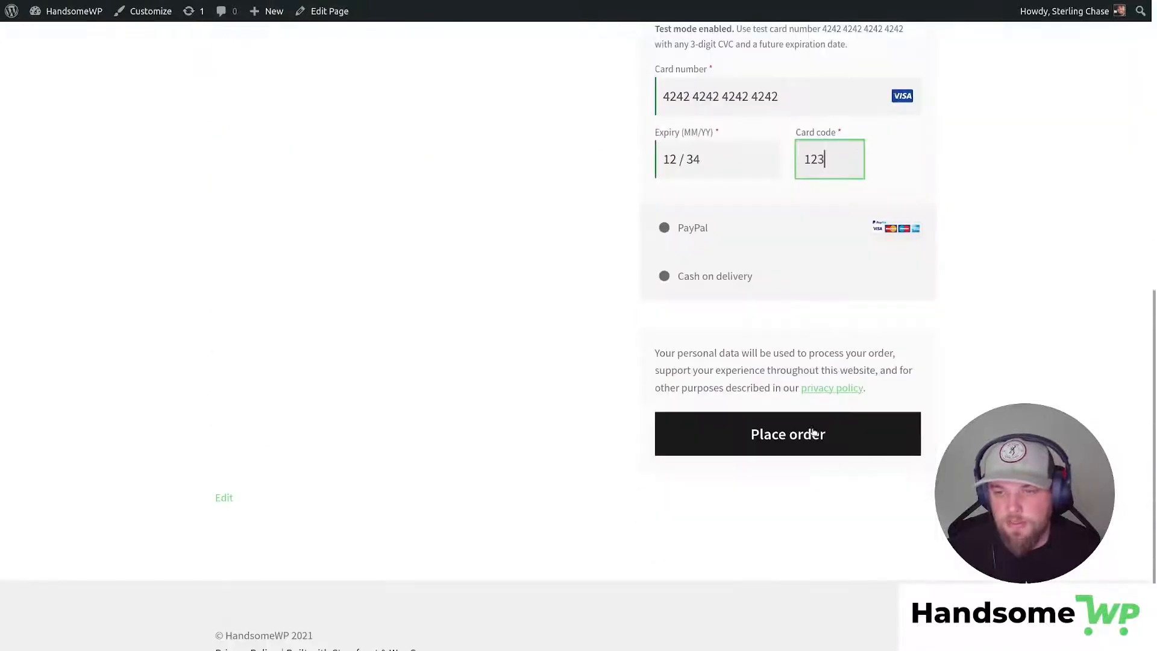
click(813, 432)
scroll(963, 294, up, 5)
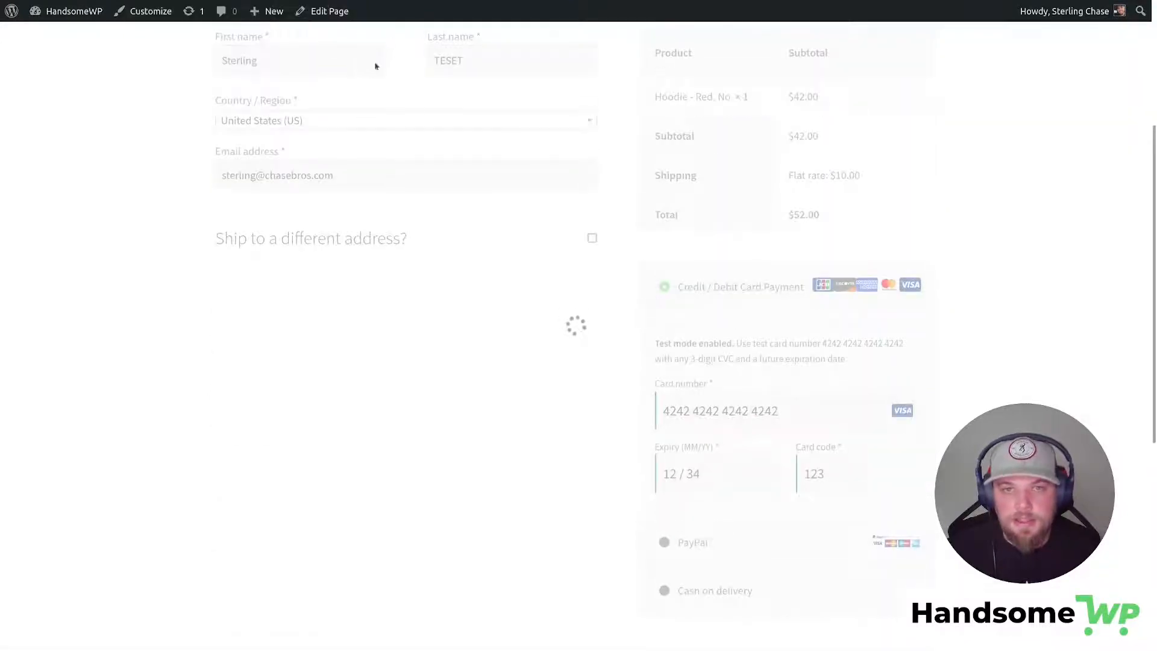
scroll(770, 253, up, 3)
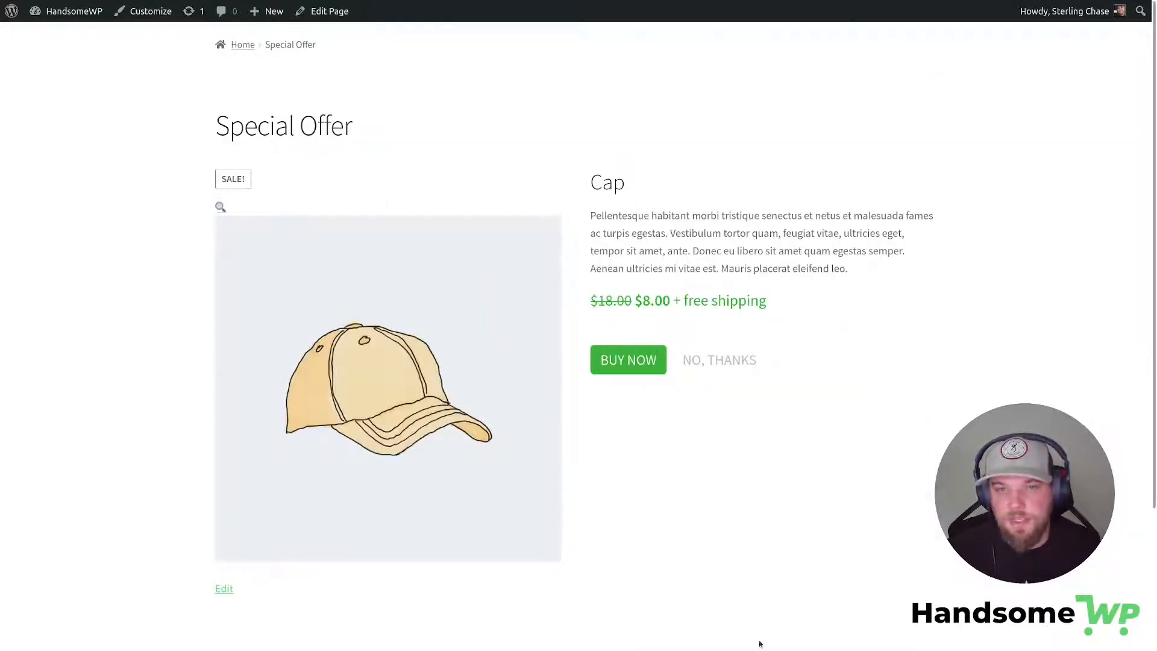
Review the Cap special offer reduced from $18.00 to $8.00 and accept it with BUY NOW.
drag(215, 126, 351, 127)
drag(596, 173, 909, 320)
click(688, 293)
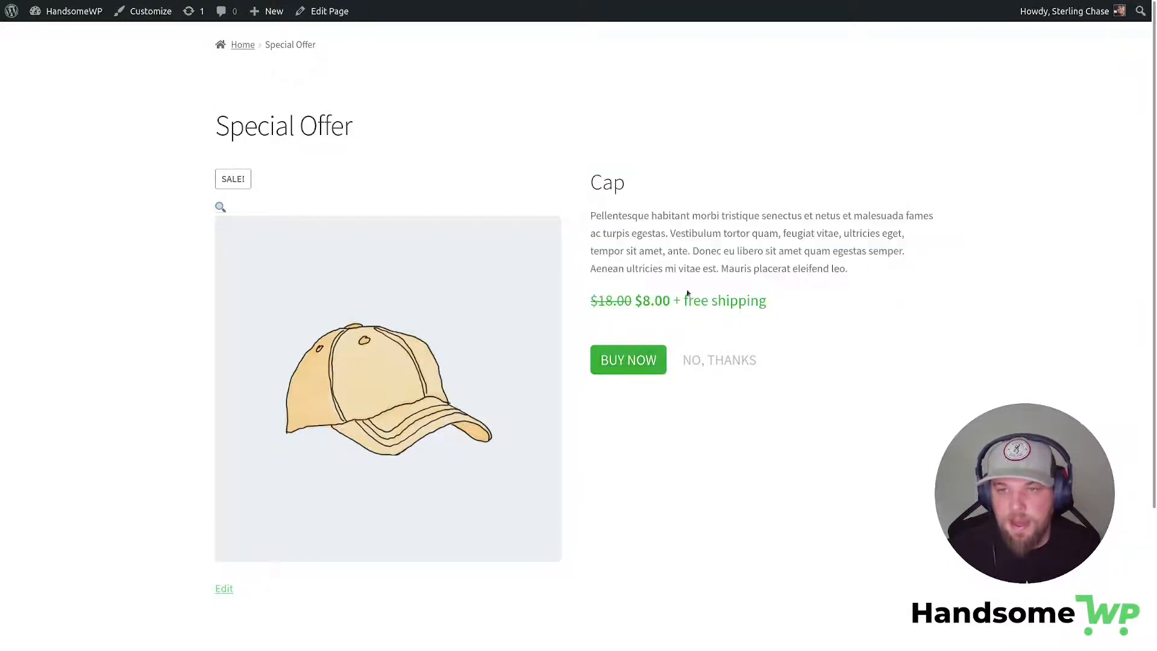
drag(598, 300, 766, 300)
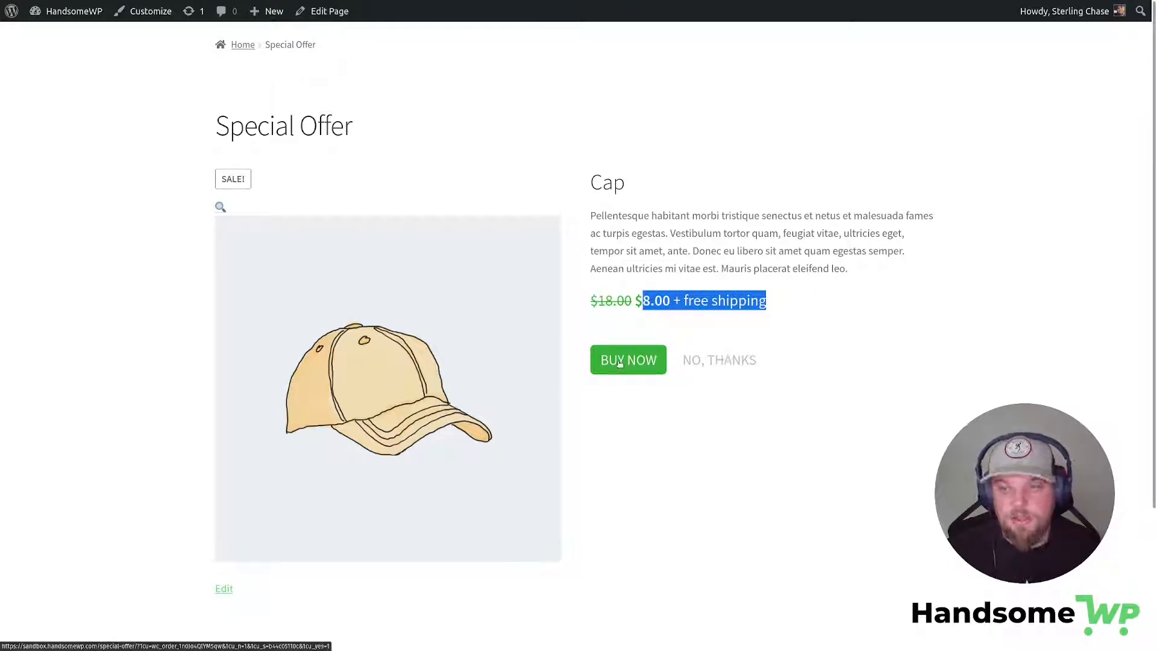
mouse_move(530, 3)
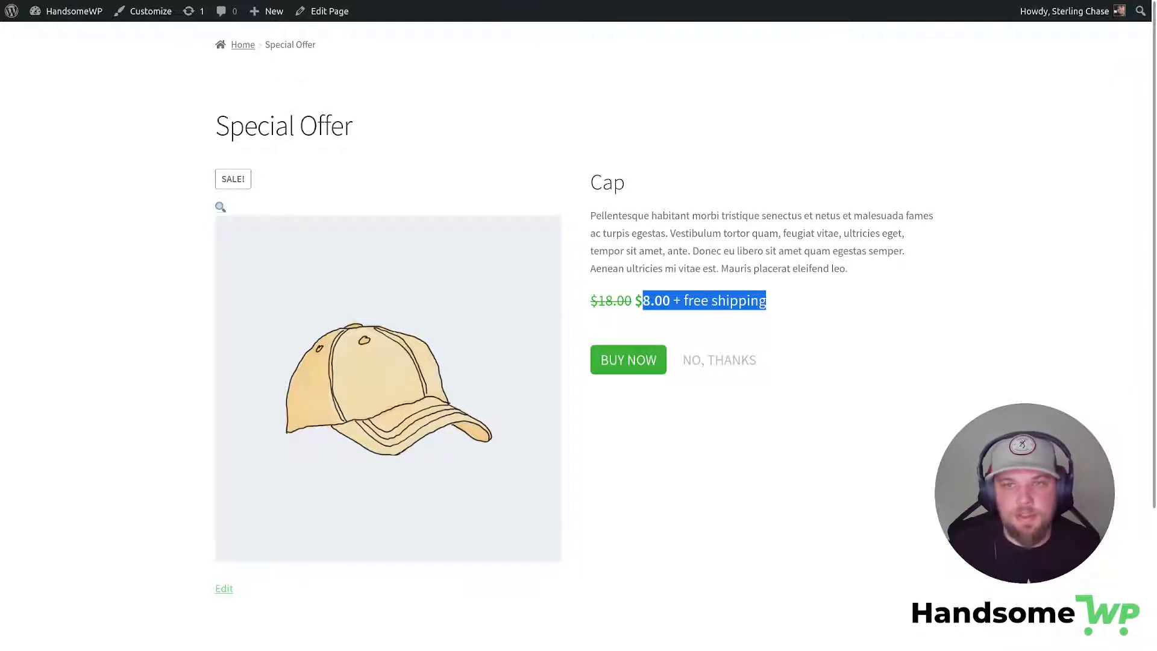
drag(938, 305, 935, 312)
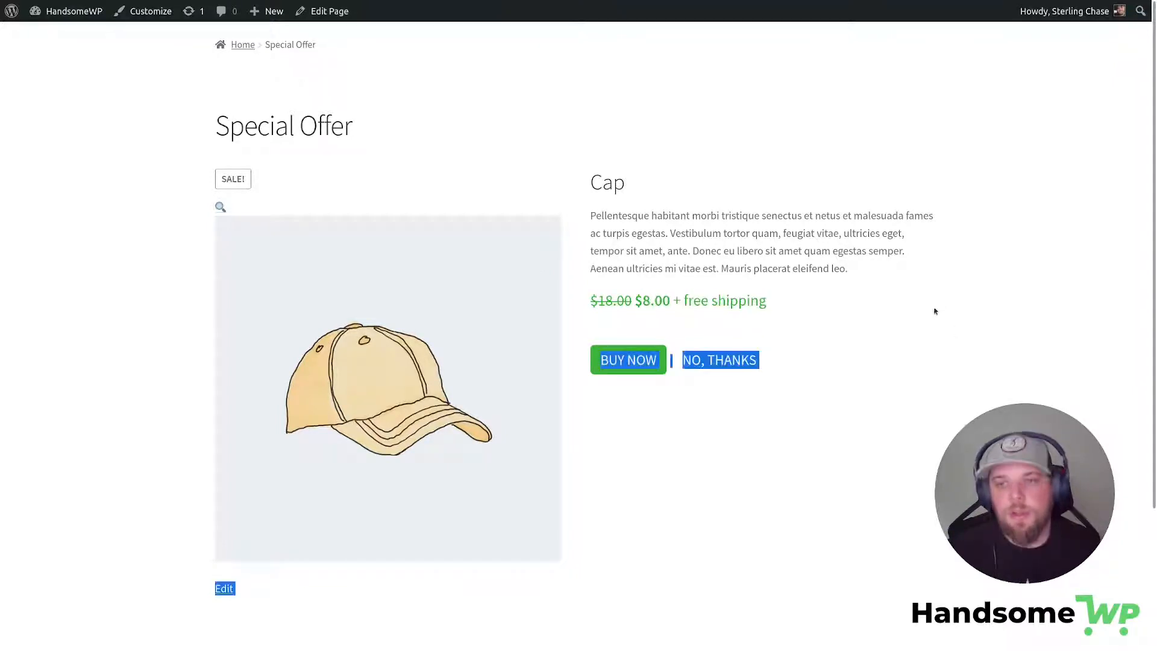
click(654, 209)
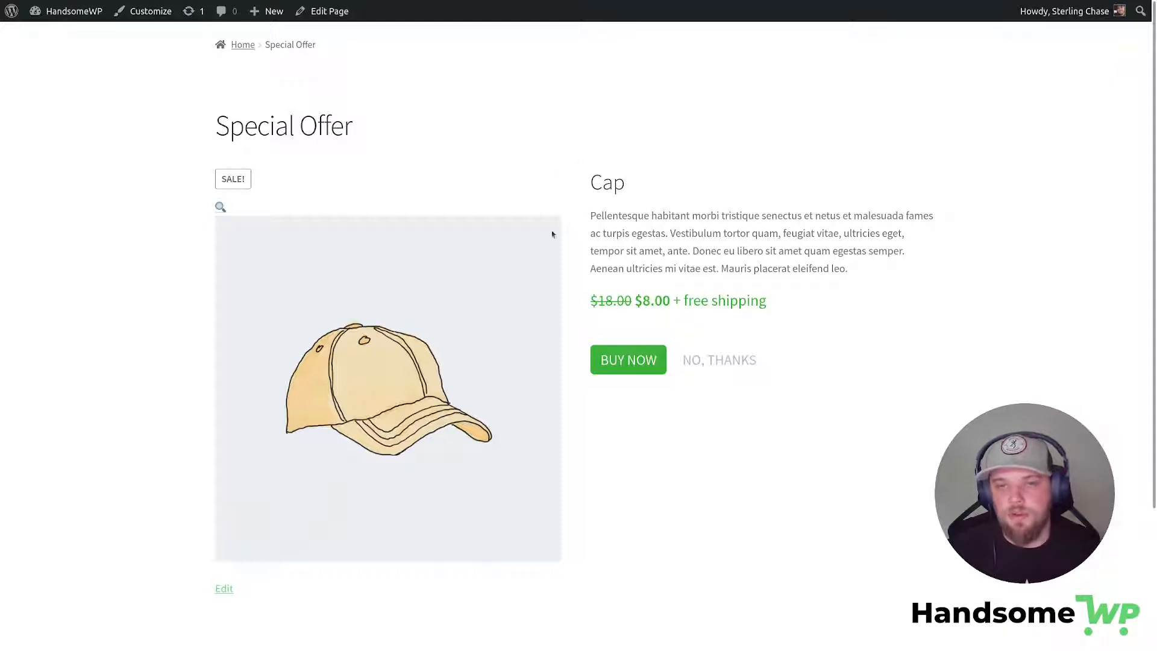
click(647, 359)
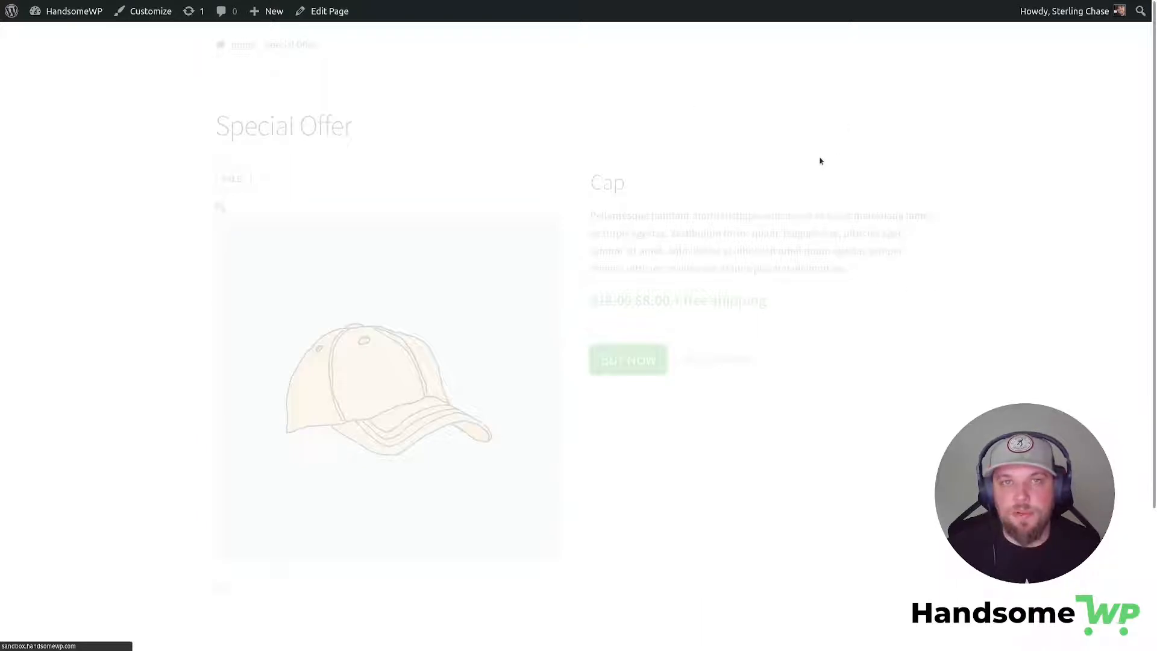
Check the received order lines: Hoodie $42.00 plus Cap $8.00, totalling $60.00.
scroll(364, 276, down, 6)
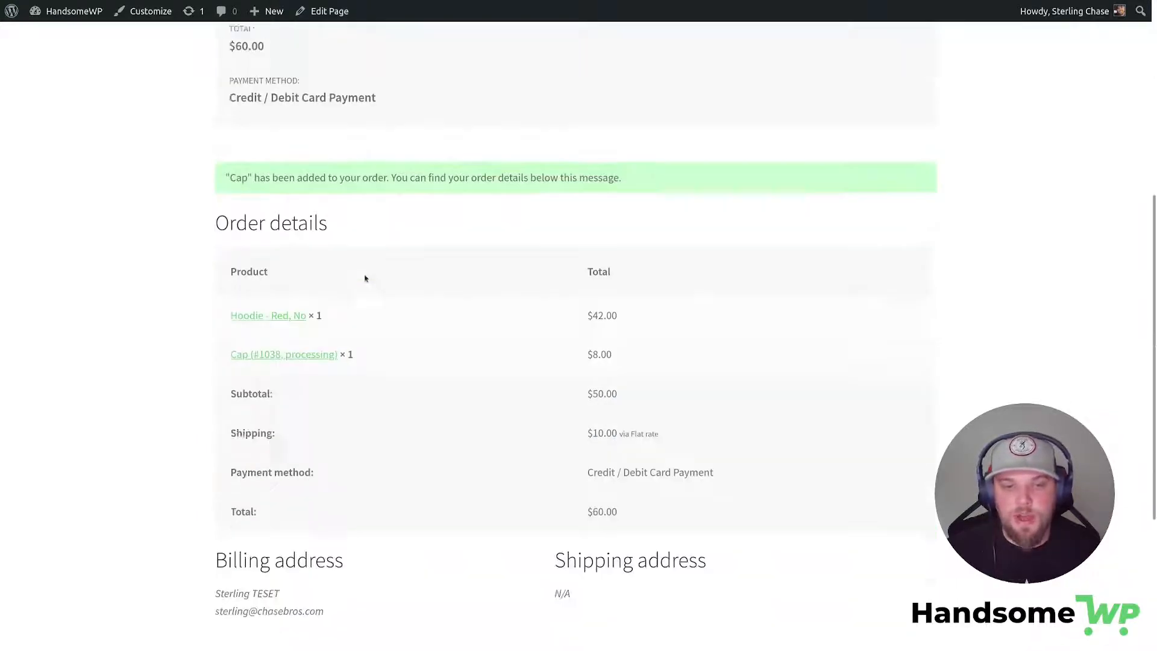
drag(218, 290, 346, 293)
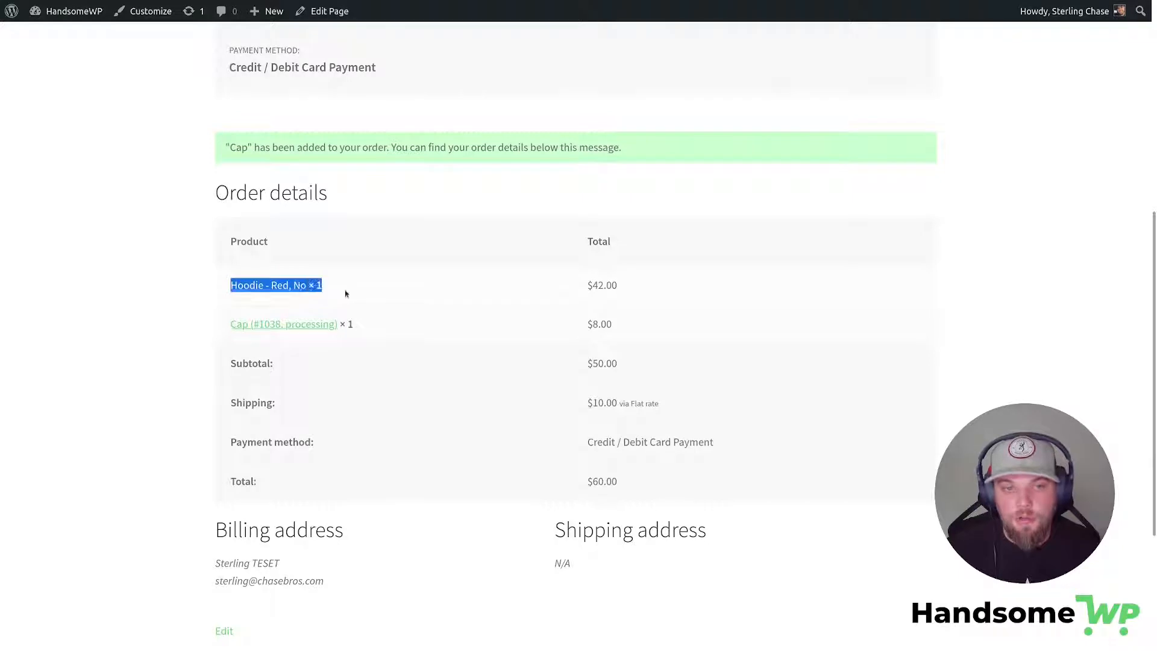
drag(220, 331, 361, 331)
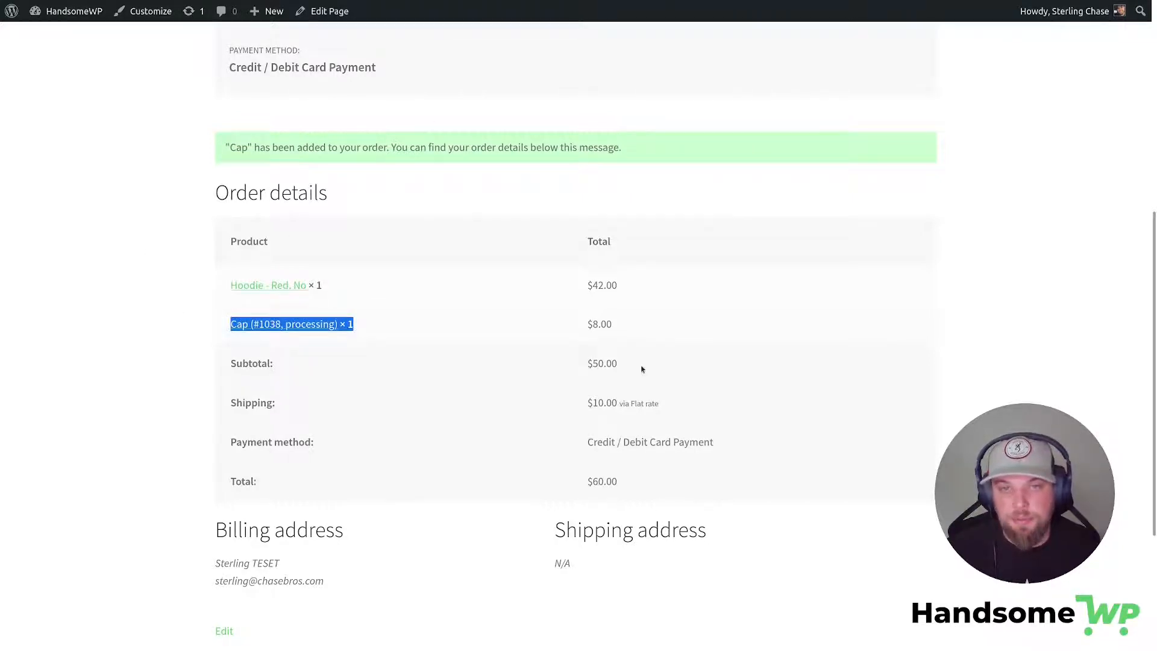
scroll(642, 368, up, 5)
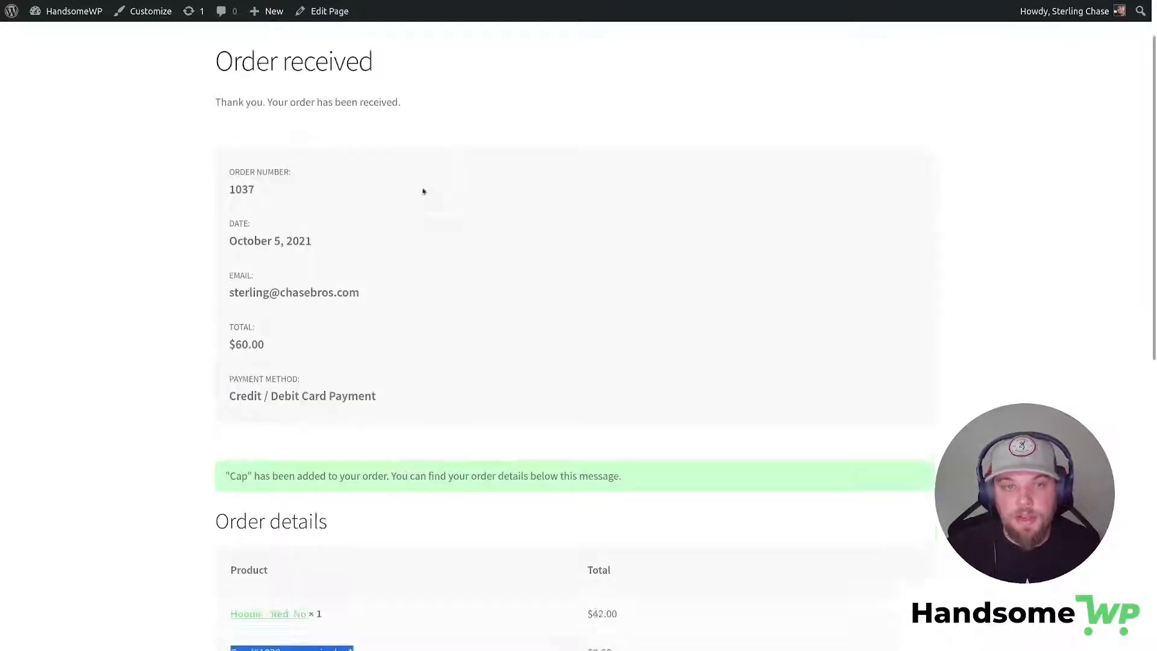
scroll(423, 191, down, 4)
click(712, 290)
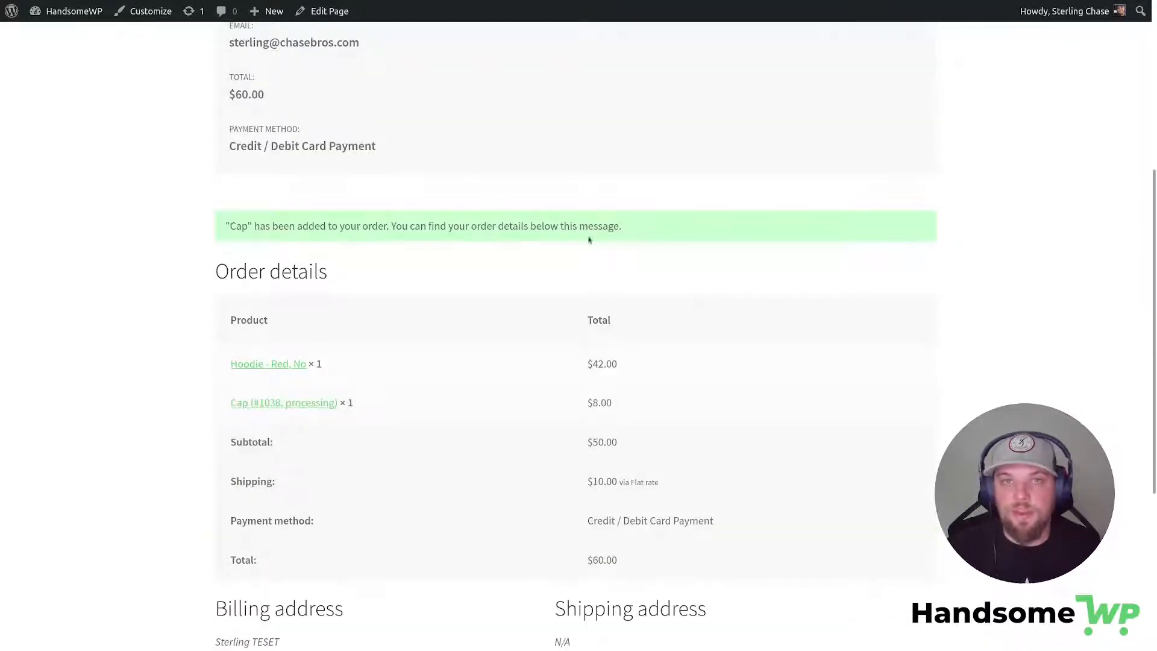
scroll(589, 237, up, 5)
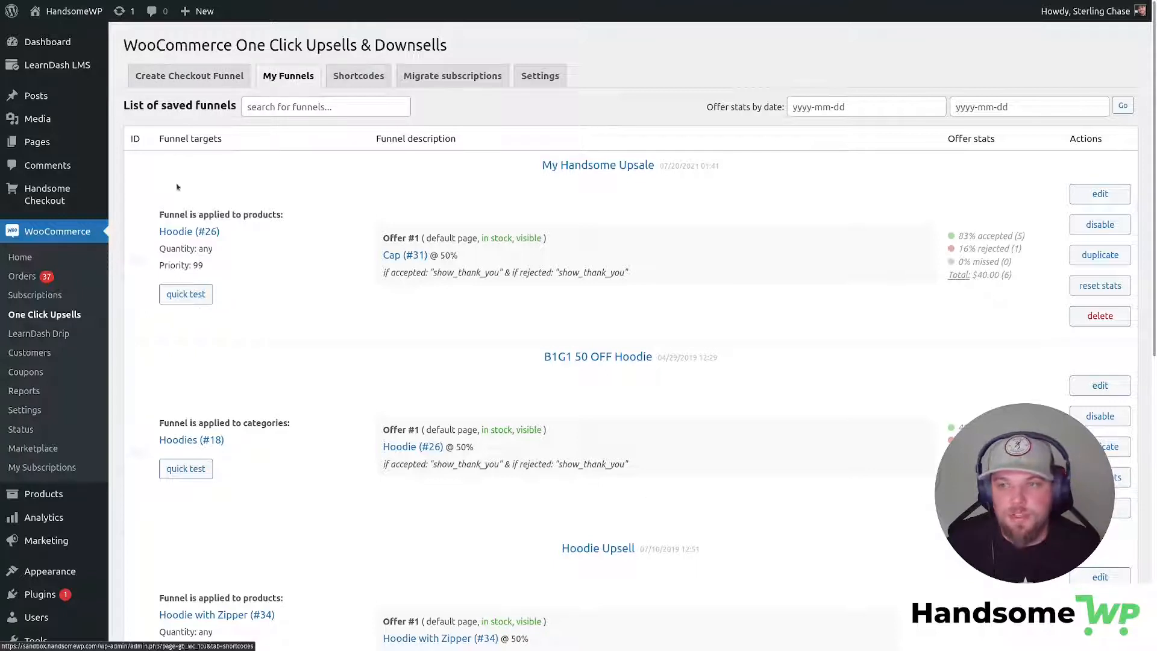
Look through the upsell plugin's Shortcodes, Migrate subscriptions and Settings tabs.
click(377, 108)
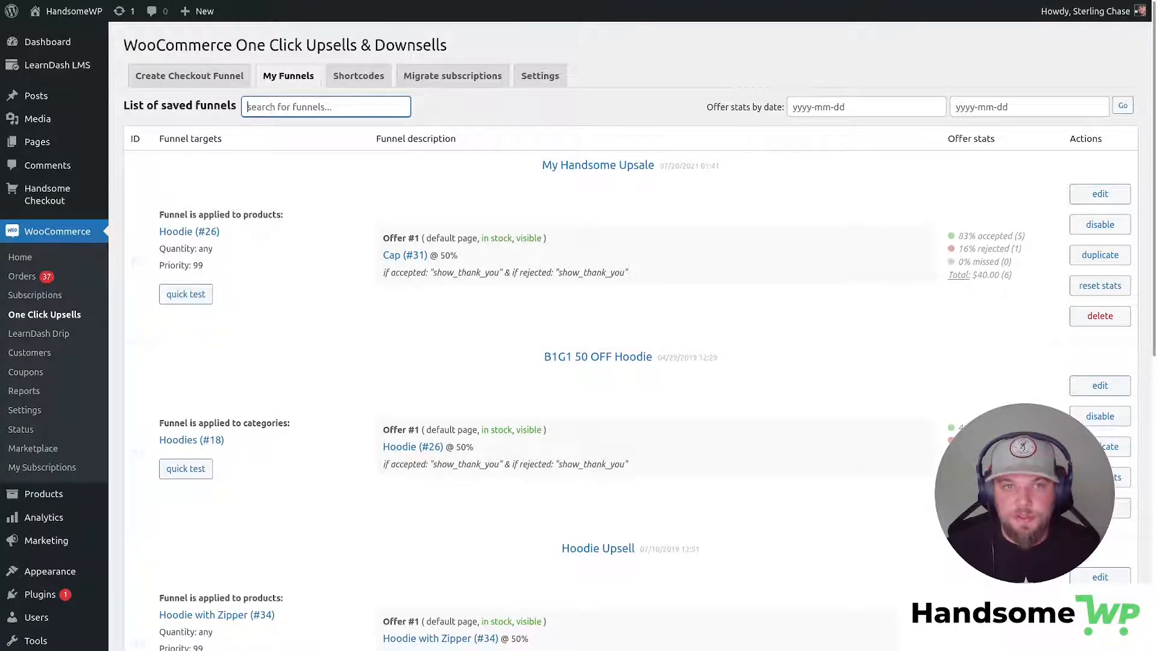
click(366, 81)
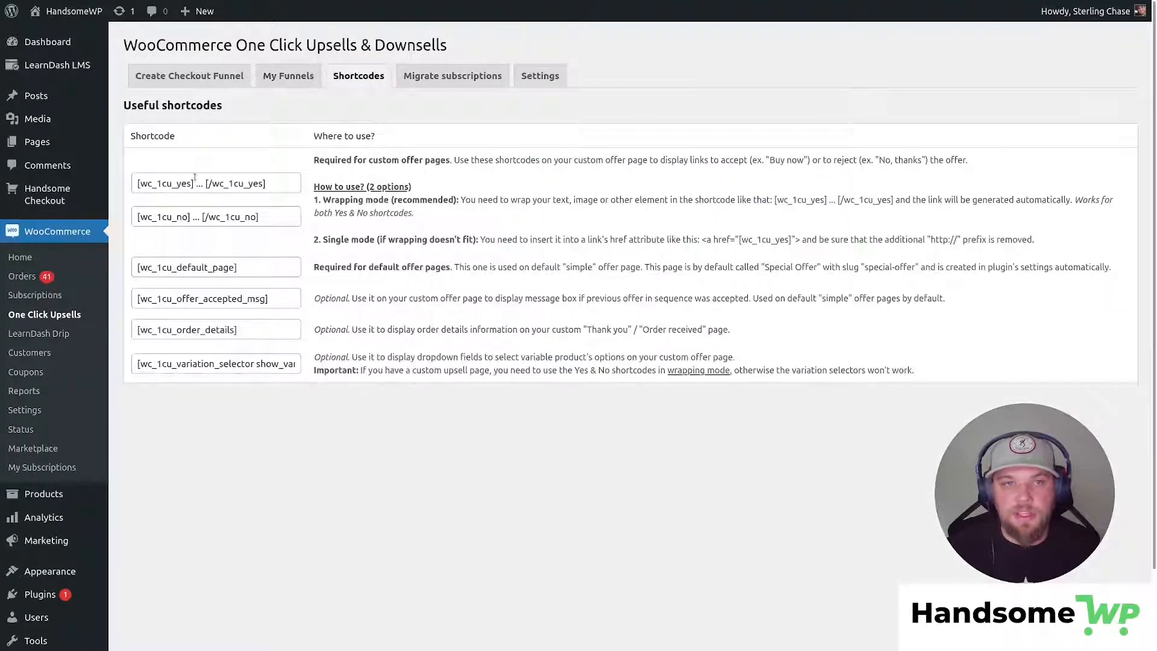
click(193, 179)
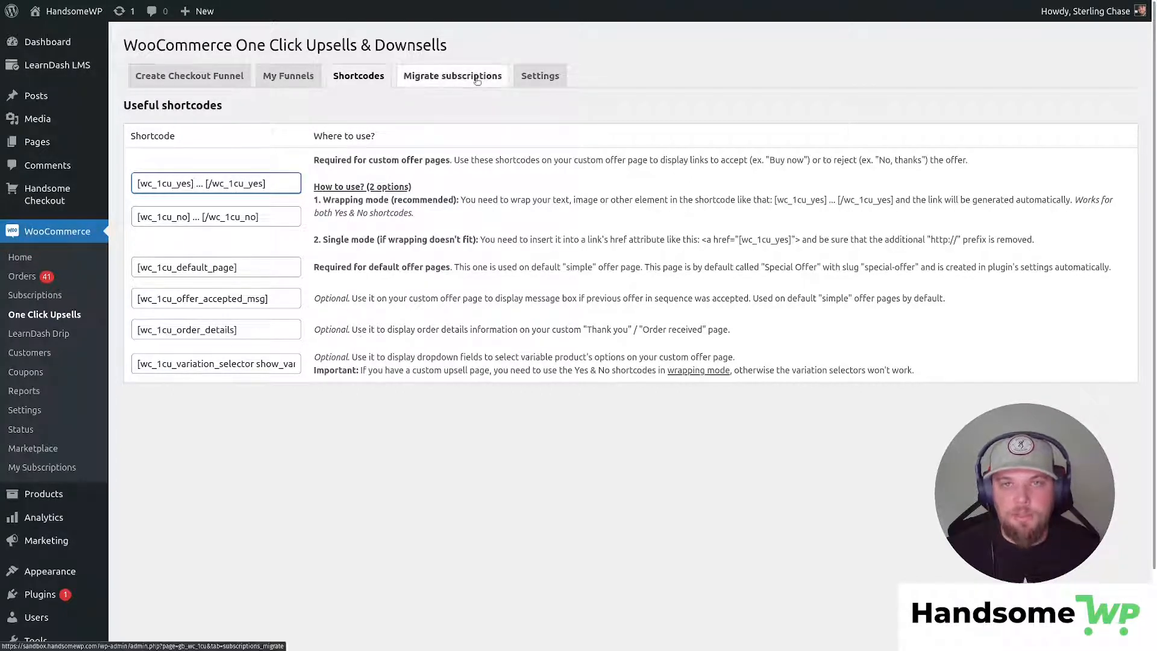
click(495, 86)
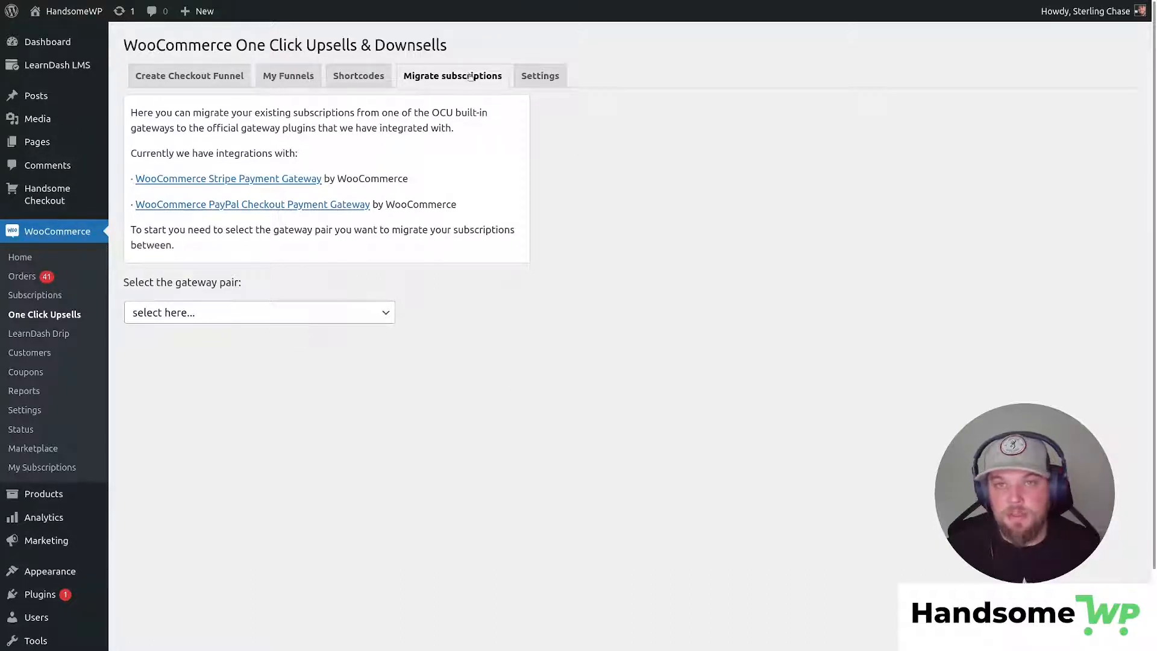
click(540, 76)
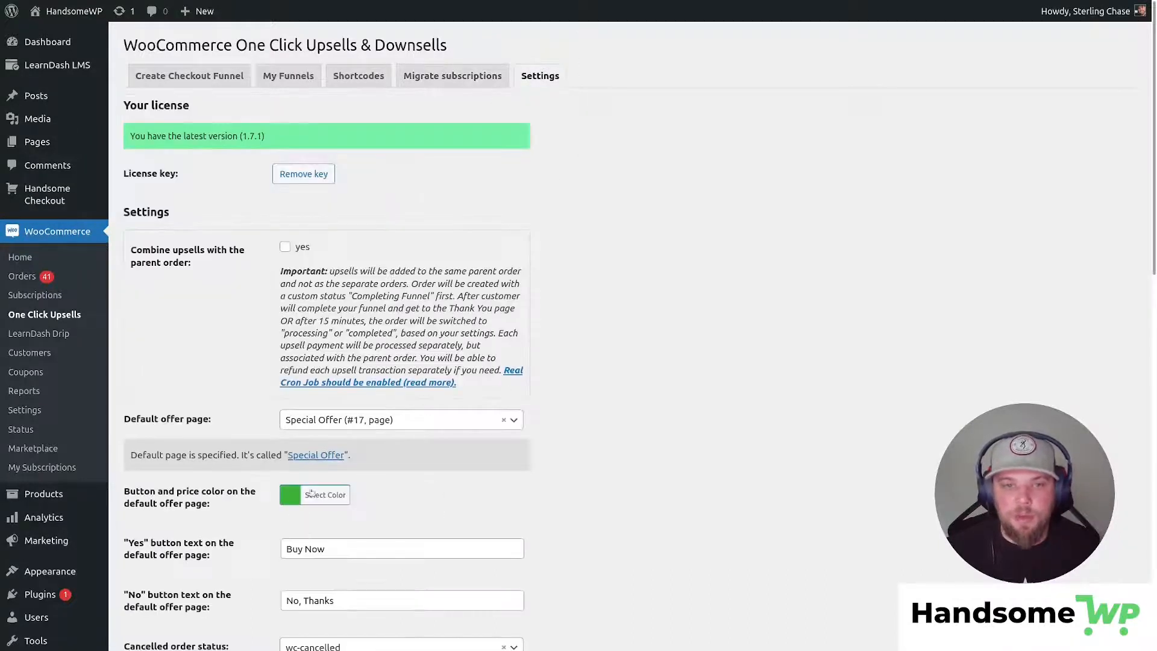
Inspect the Settings options and offer button colour unchanged, then start a blank checkout funnel.
scroll(311, 493, down, 5)
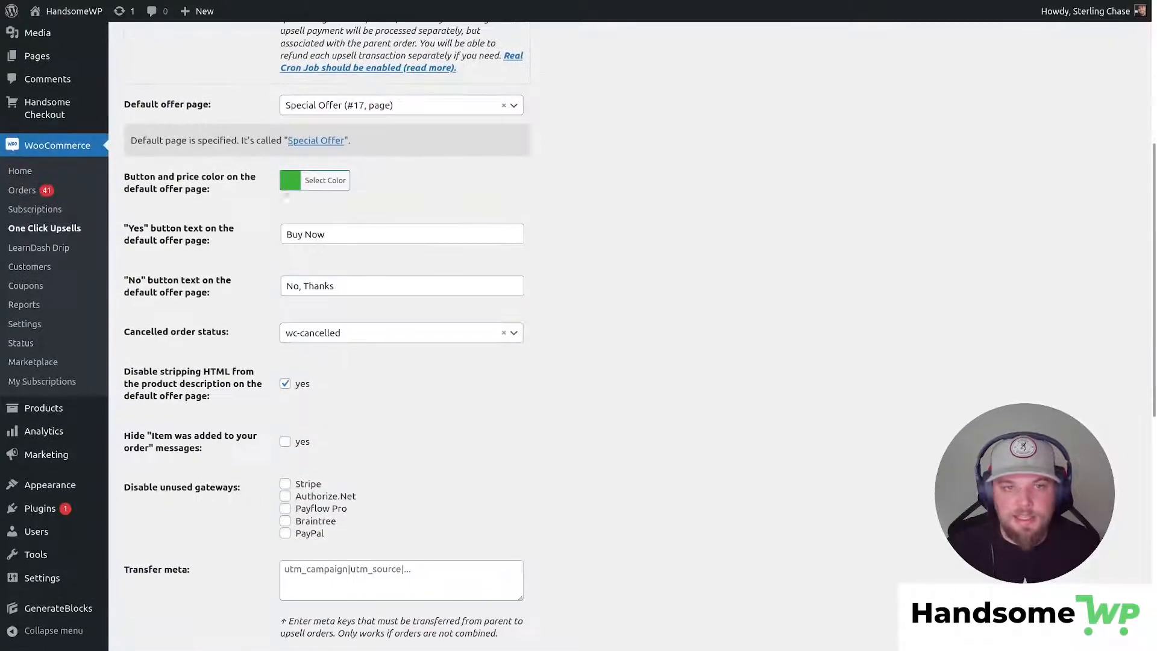
click(291, 180)
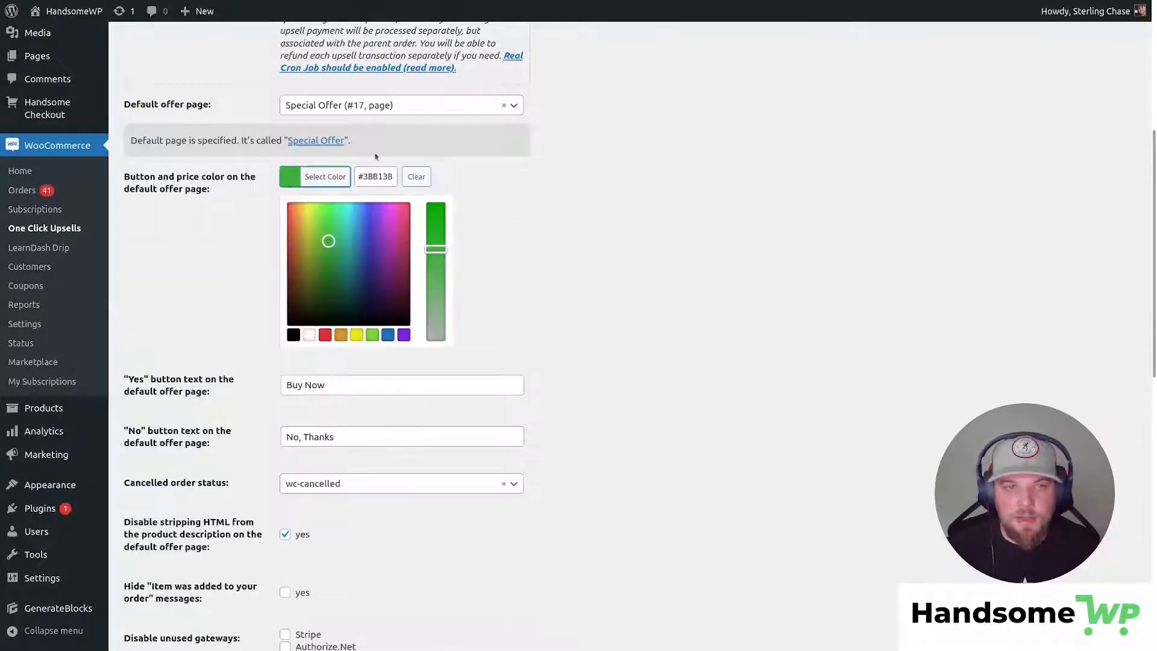
click(658, 231)
scroll(258, 263, down, 4)
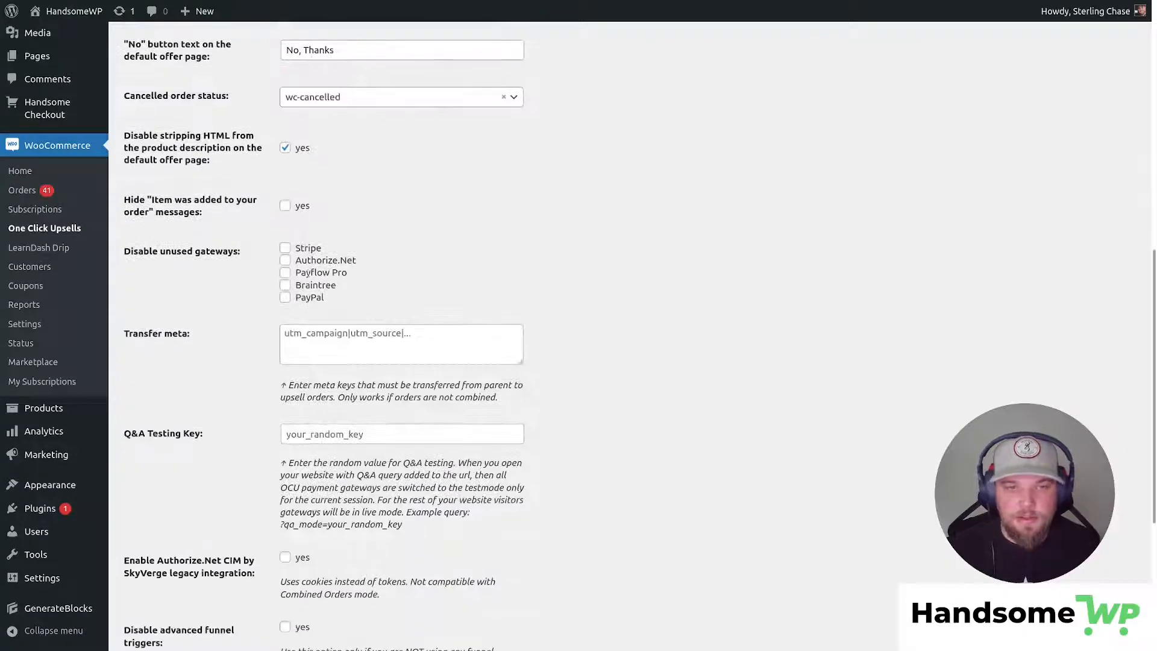
scroll(572, 296, up, 9)
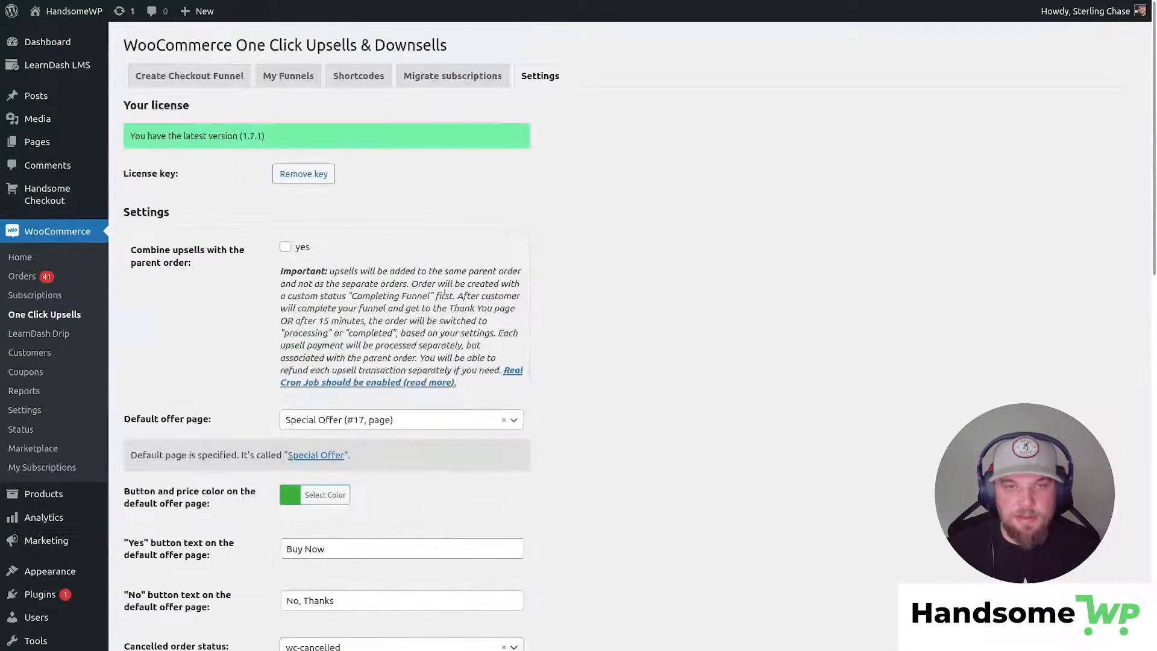
click(215, 72)
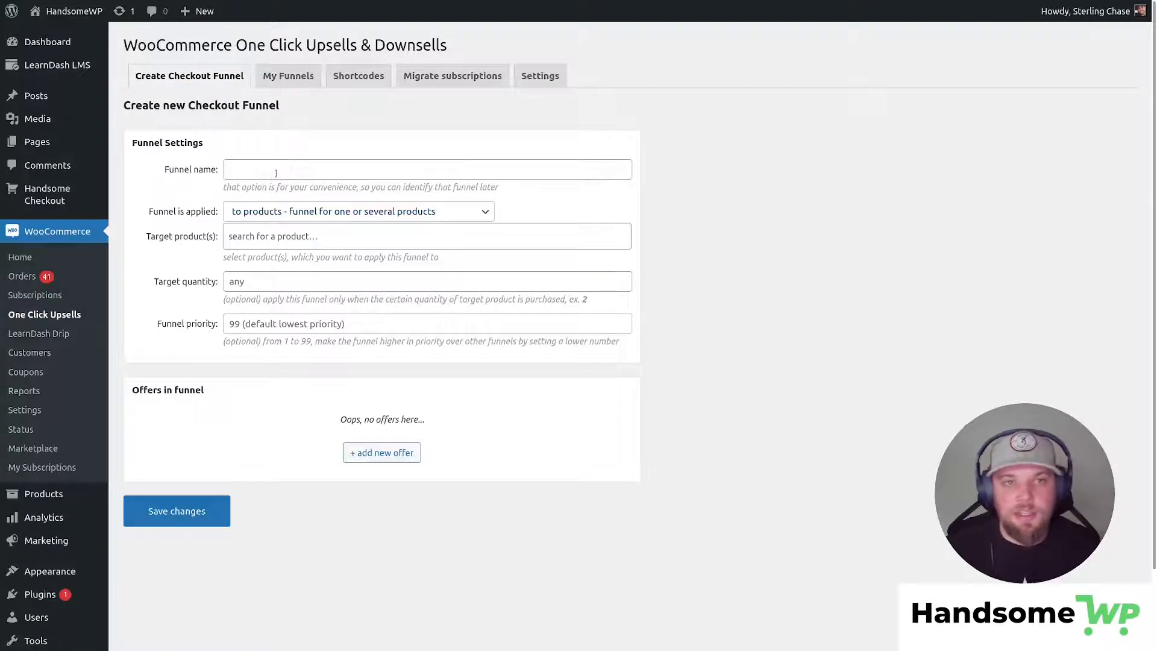
Name the funnel 'My Checkout Funnel' and search target products for 'hoodi'.
click(281, 170)
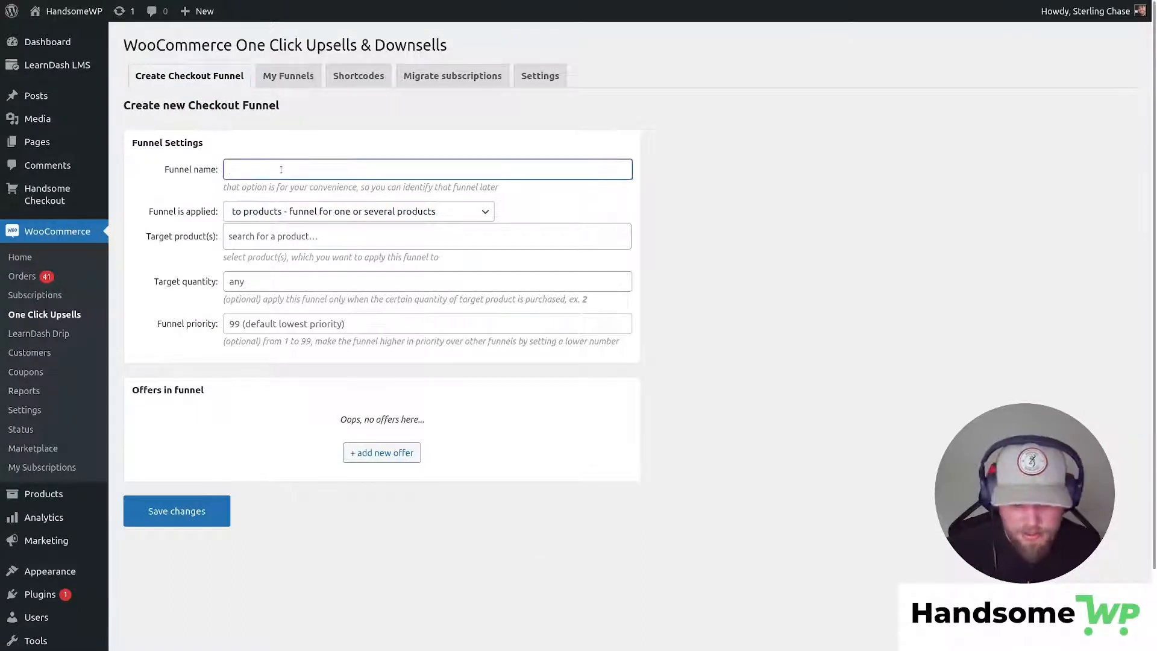
text(M)
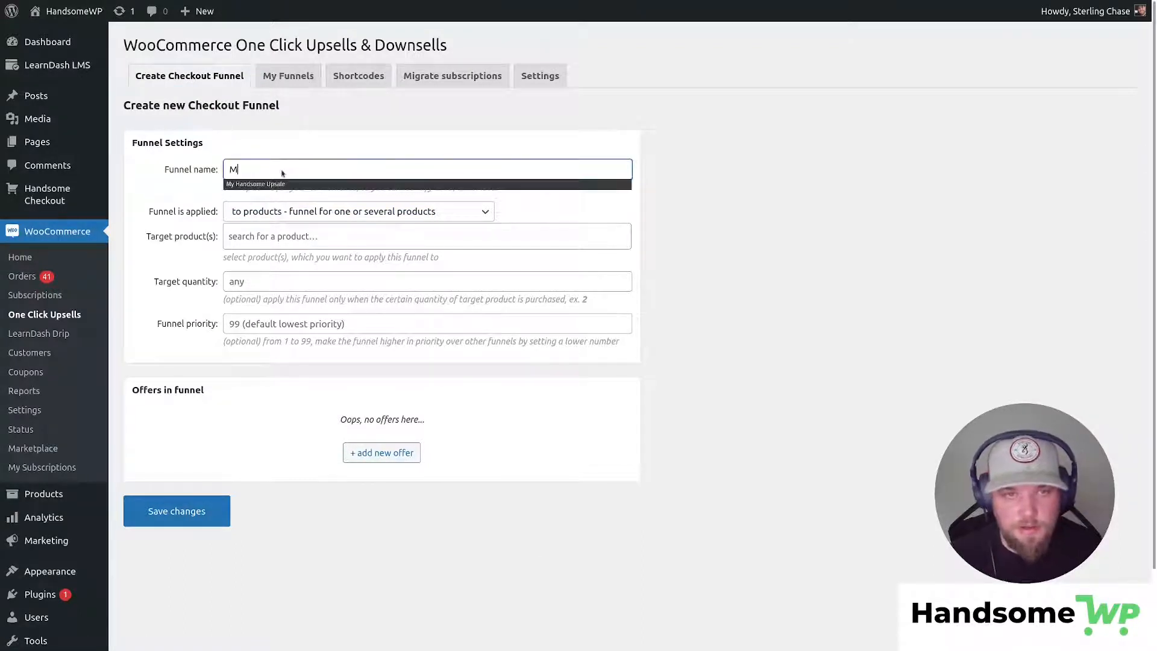
text(y Checkout Funnel)
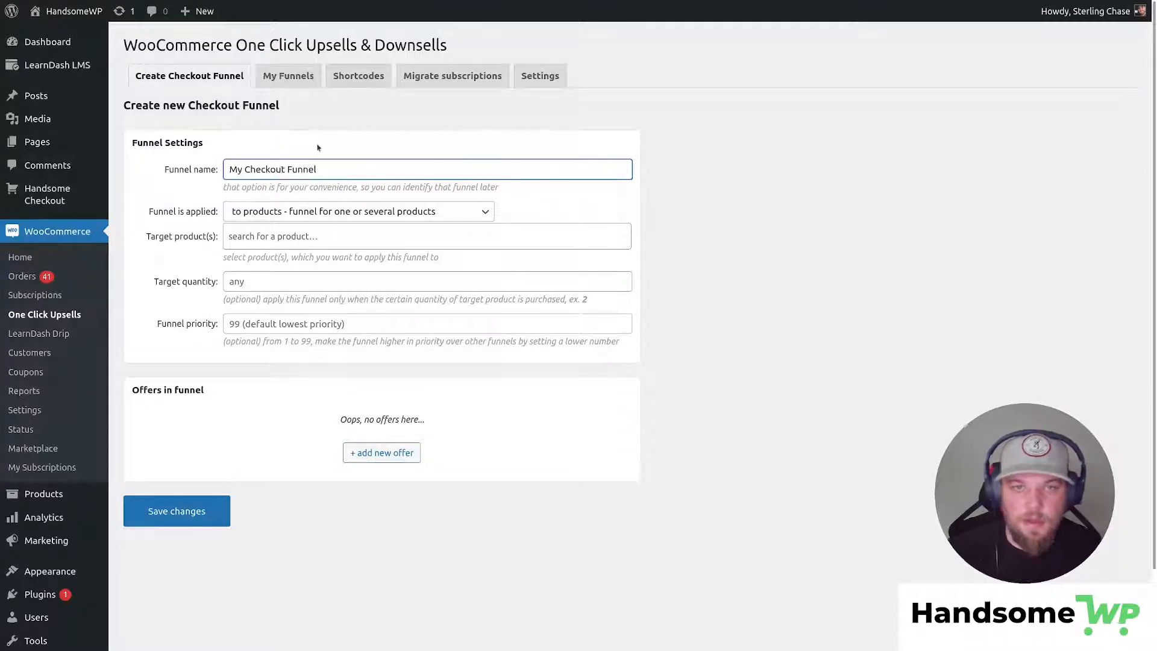
click(338, 235)
text(hoodie)
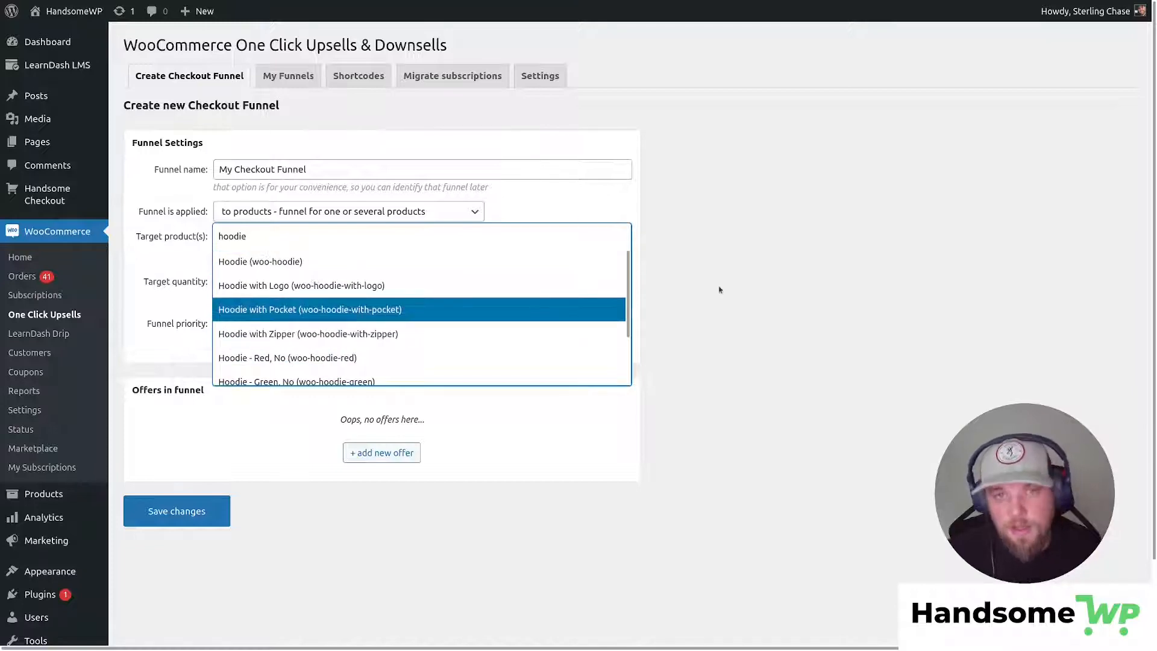
Browse the Funnel is applied conditions: Product, Taxonomy, Order, Customer, Location and Date.
click(483, 213)
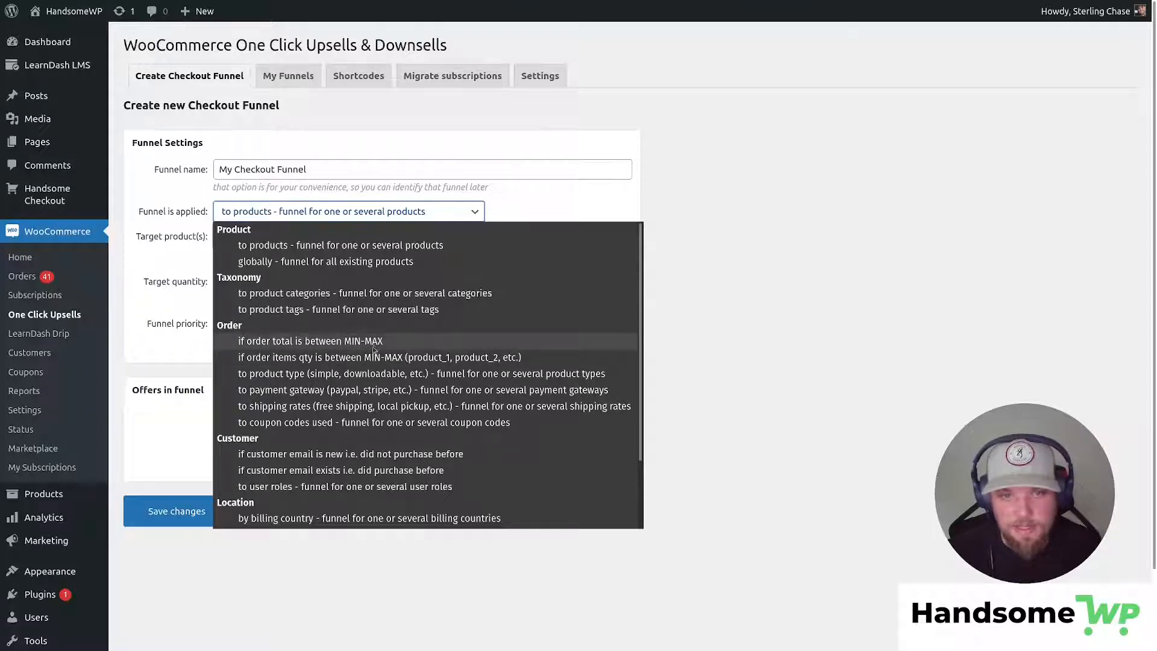
scroll(280, 352, down, 2)
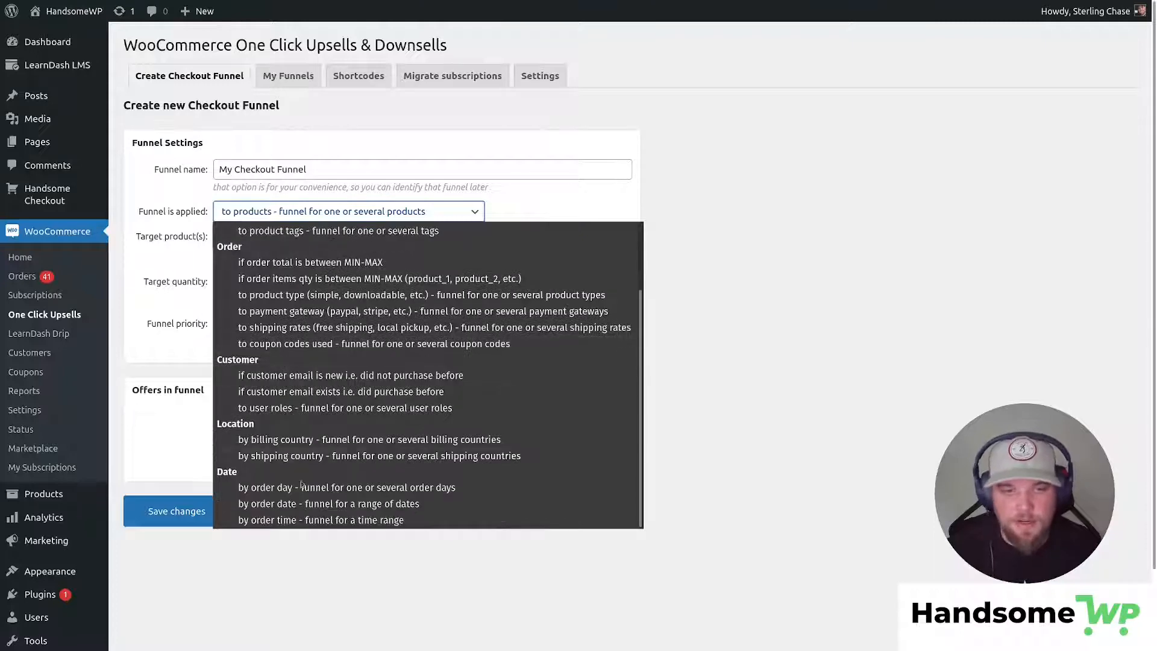
scroll(282, 362, up, 1)
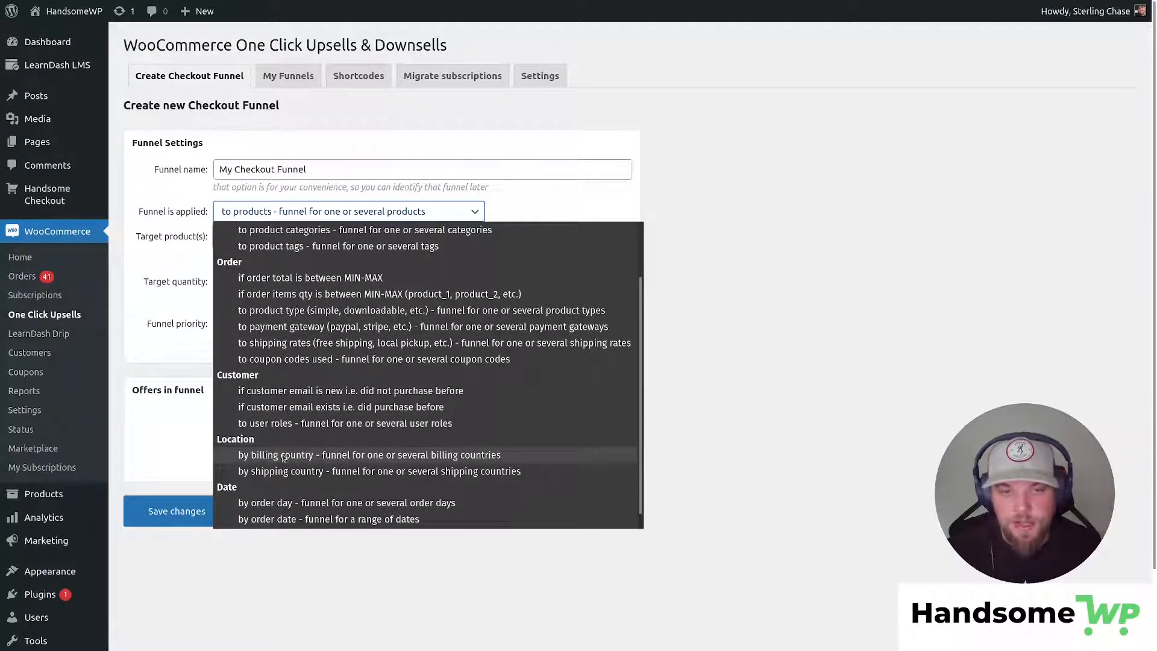
scroll(290, 463, down, 1)
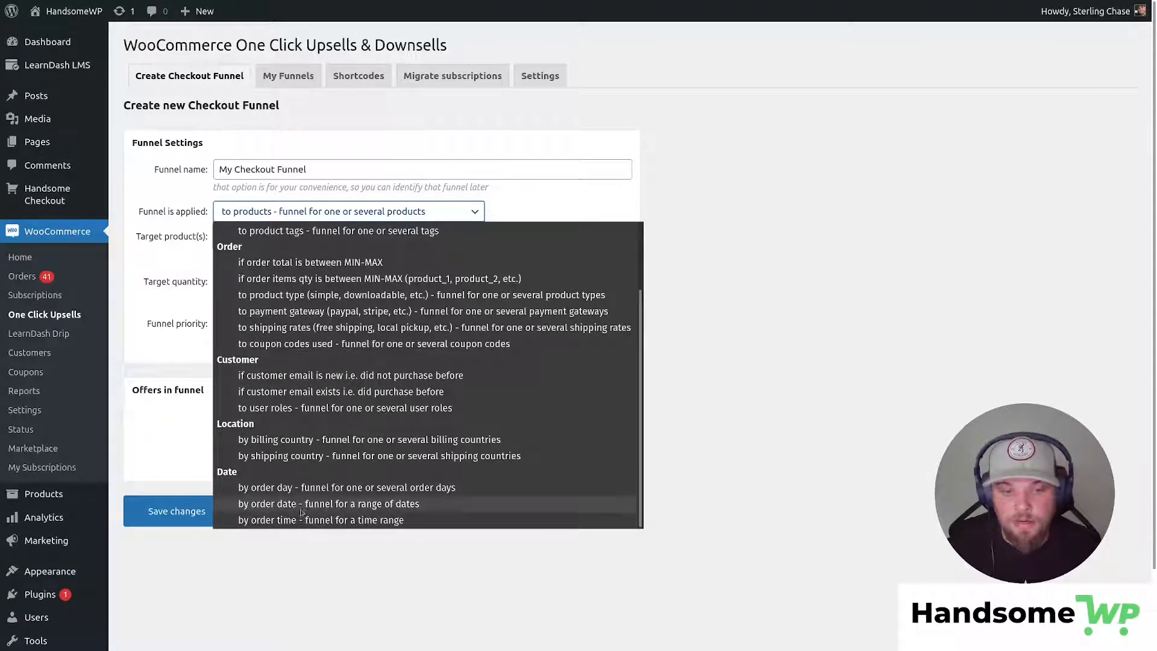
scroll(299, 513, up, 5)
scroll(561, 395, down, 1)
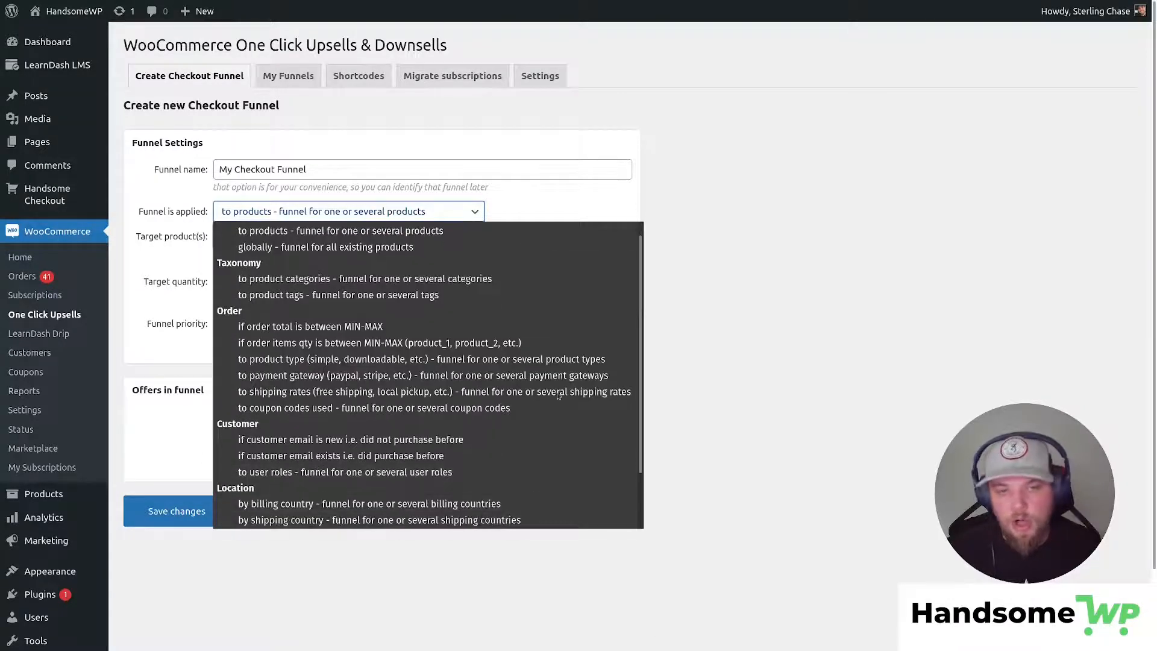
scroll(397, 301, up, 1)
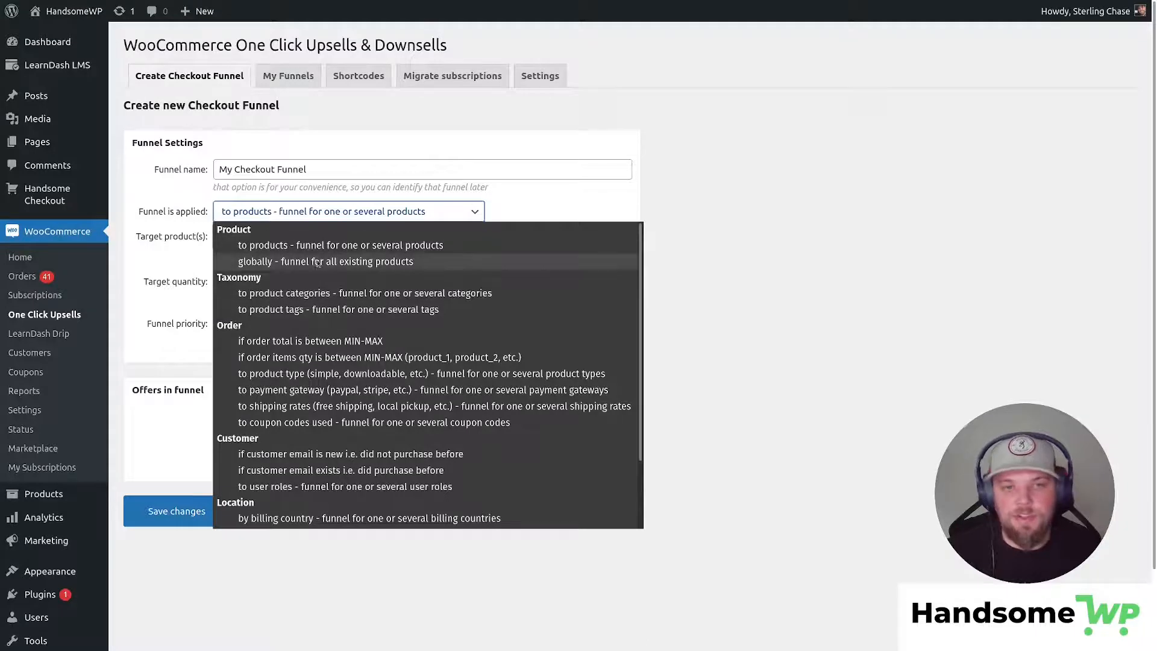
Keep the funnel applied to products, target Hoodie (woo-hoodie), quantity any, priority 99.
click(253, 246)
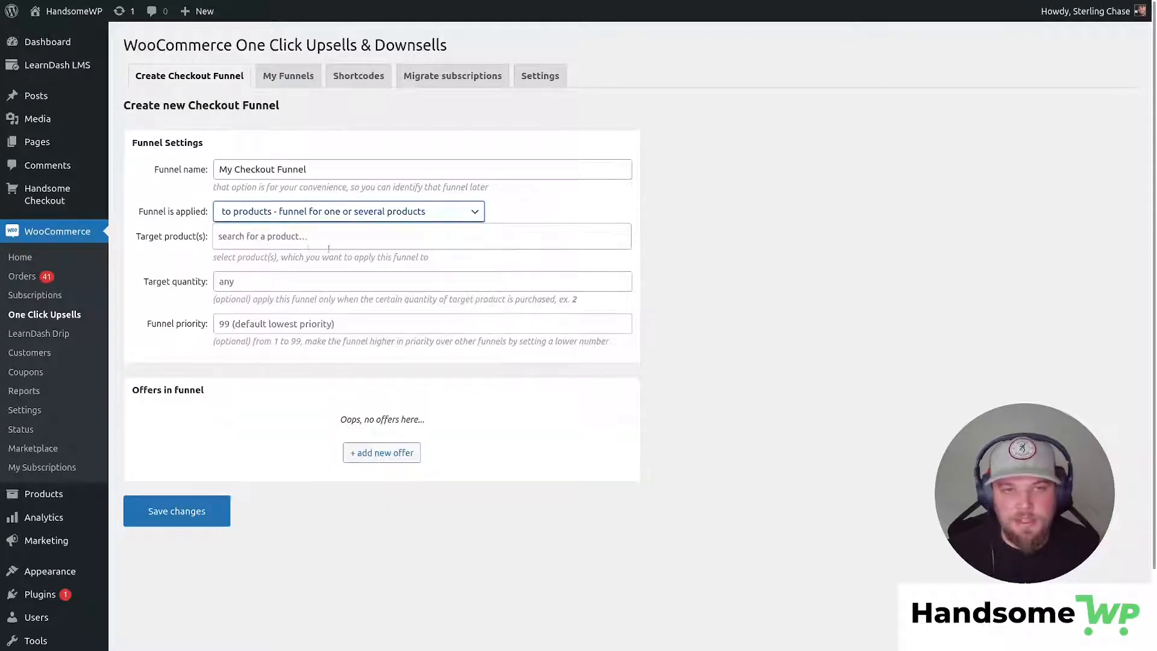
click(295, 236)
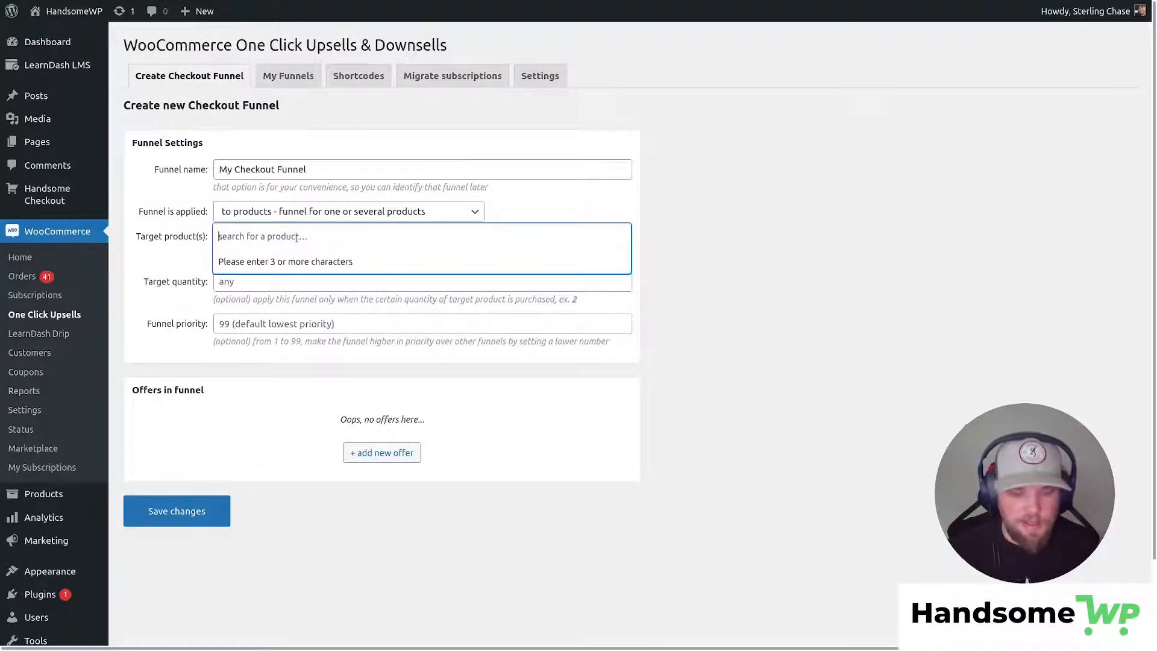
text(hoodie)
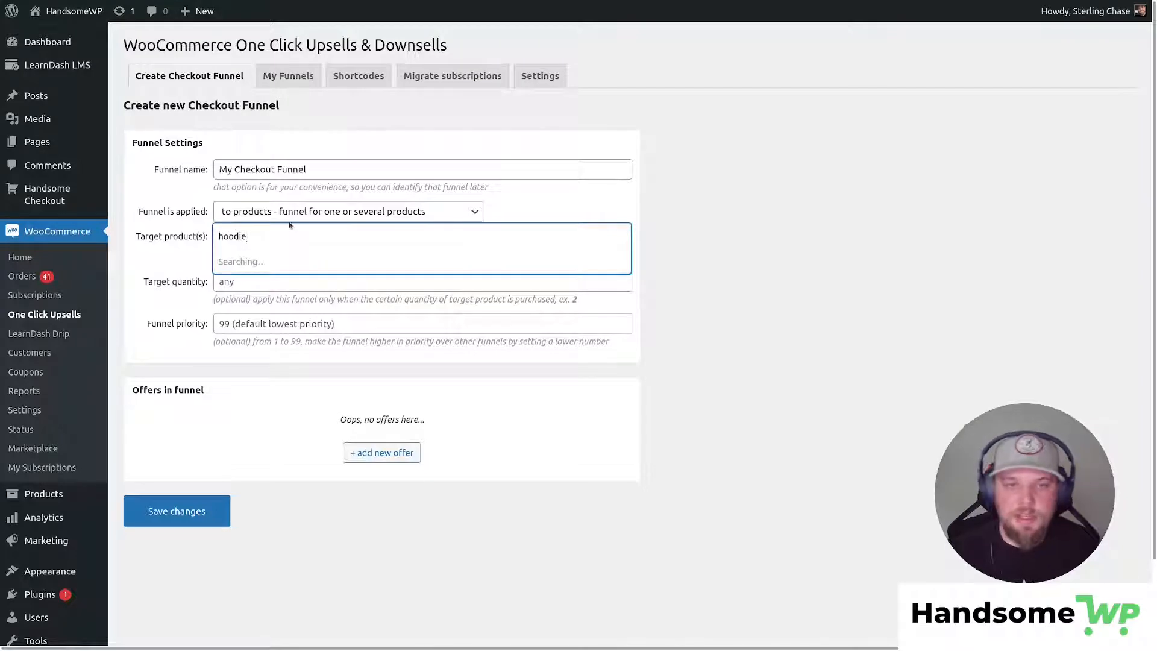
click(271, 260)
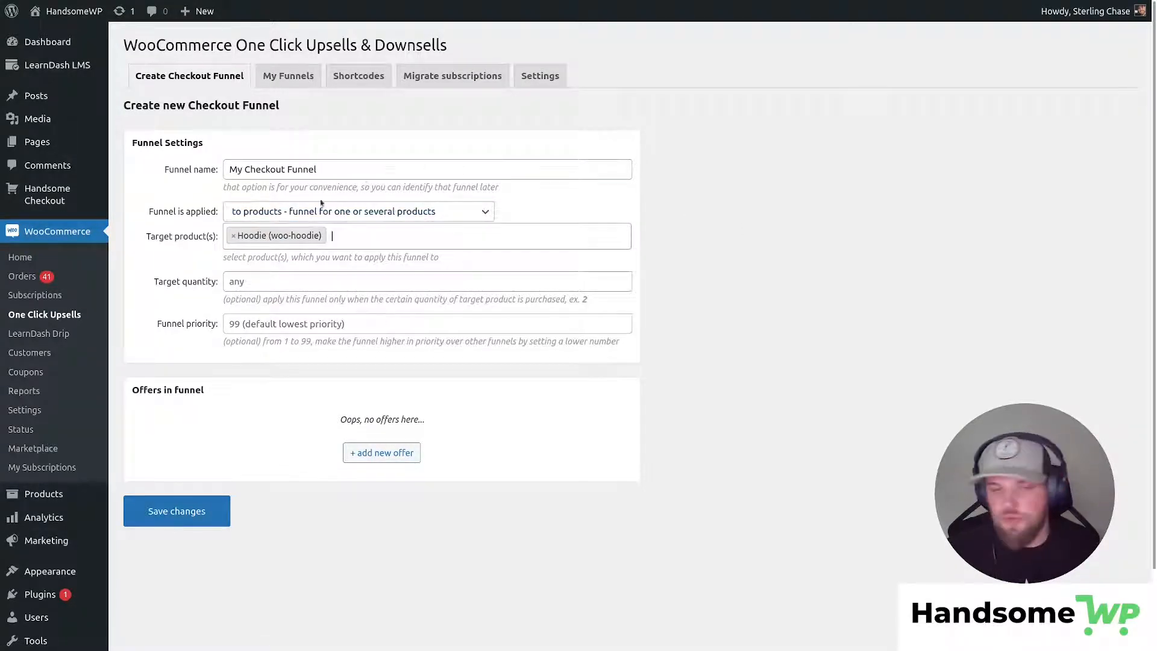
drag(155, 282, 223, 282)
click(154, 281)
click(248, 284)
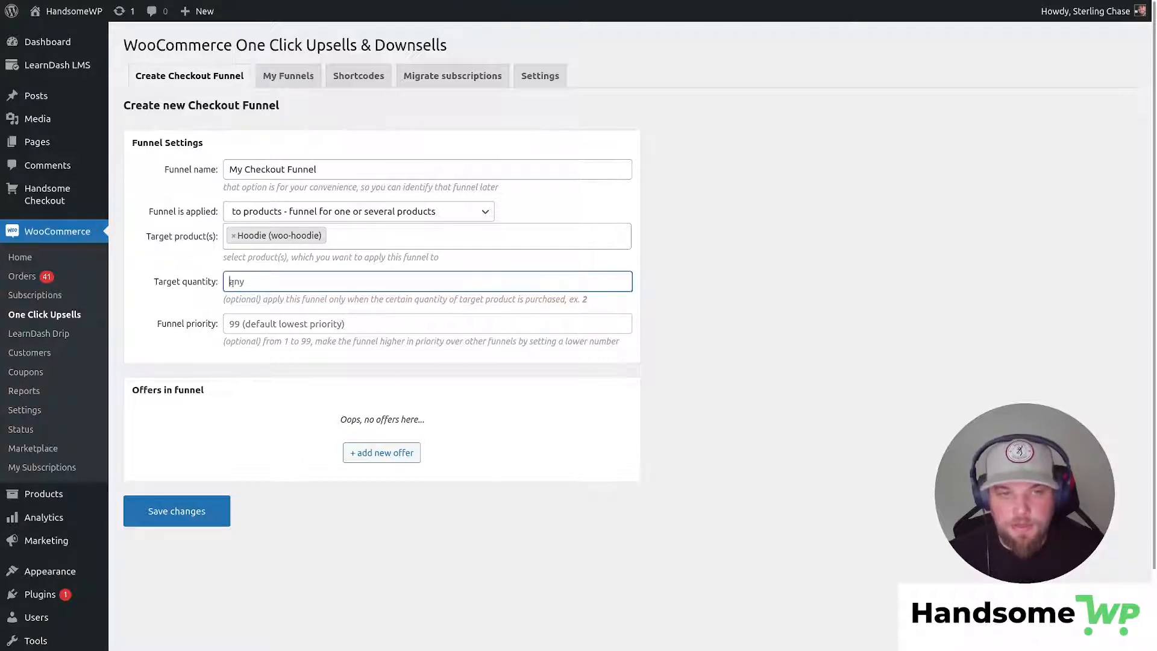
click(245, 325)
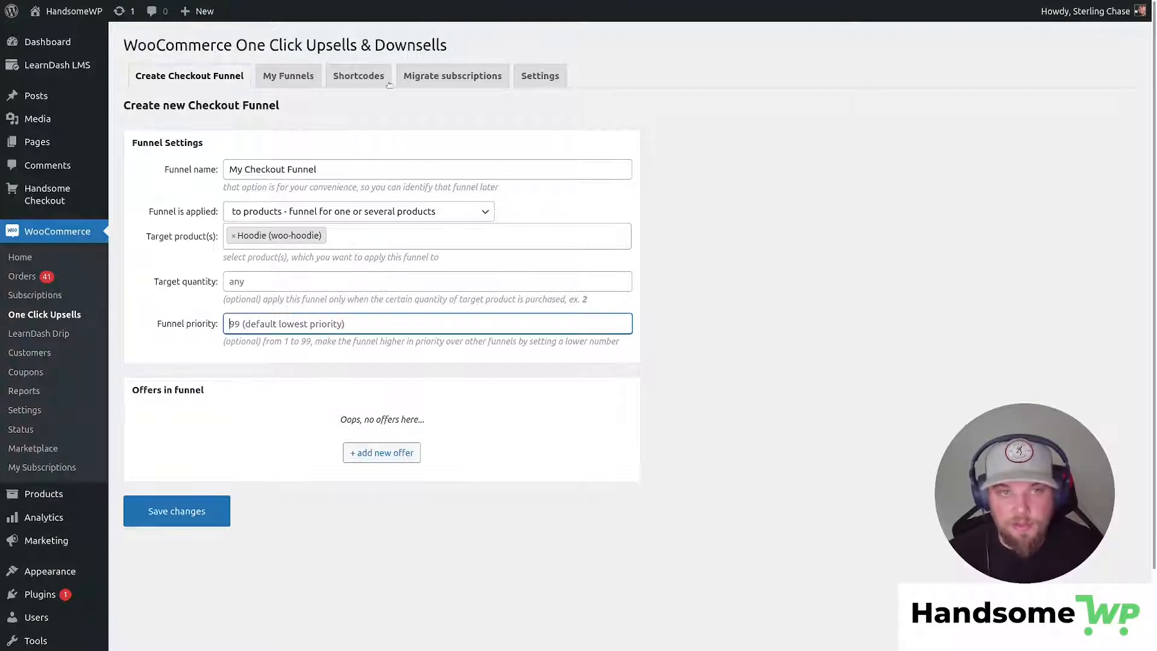
scroll(186, 326, down, 2)
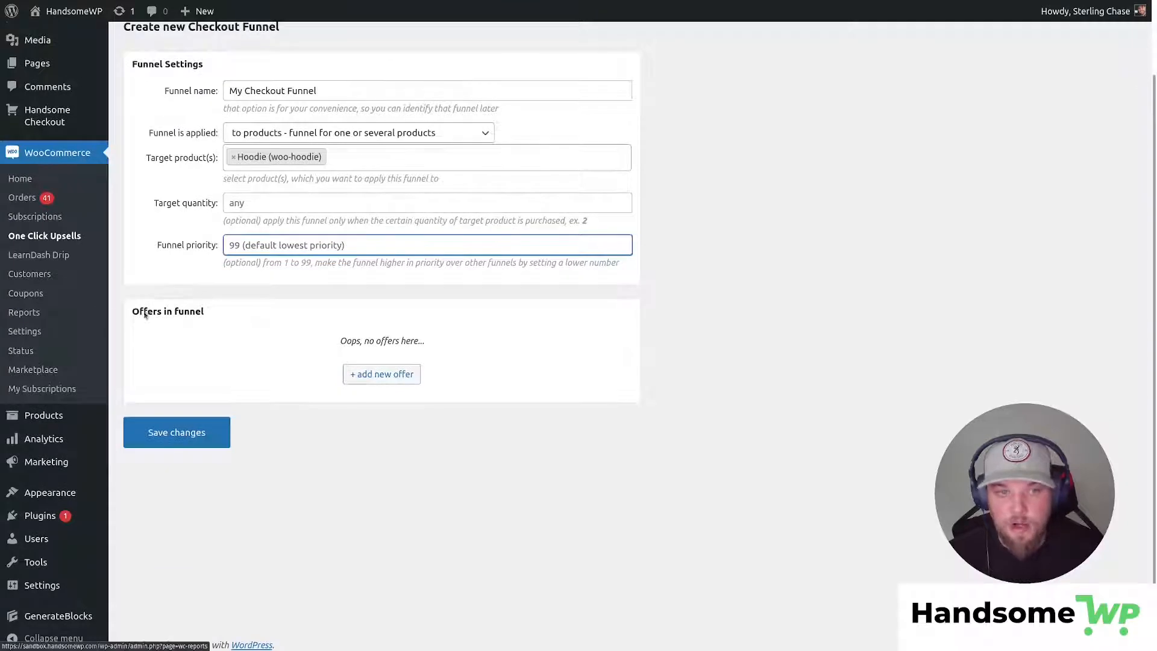
Add offer #1 with Beanie with Logo (searched 'bean'), shown on the default offer page.
click(382, 374)
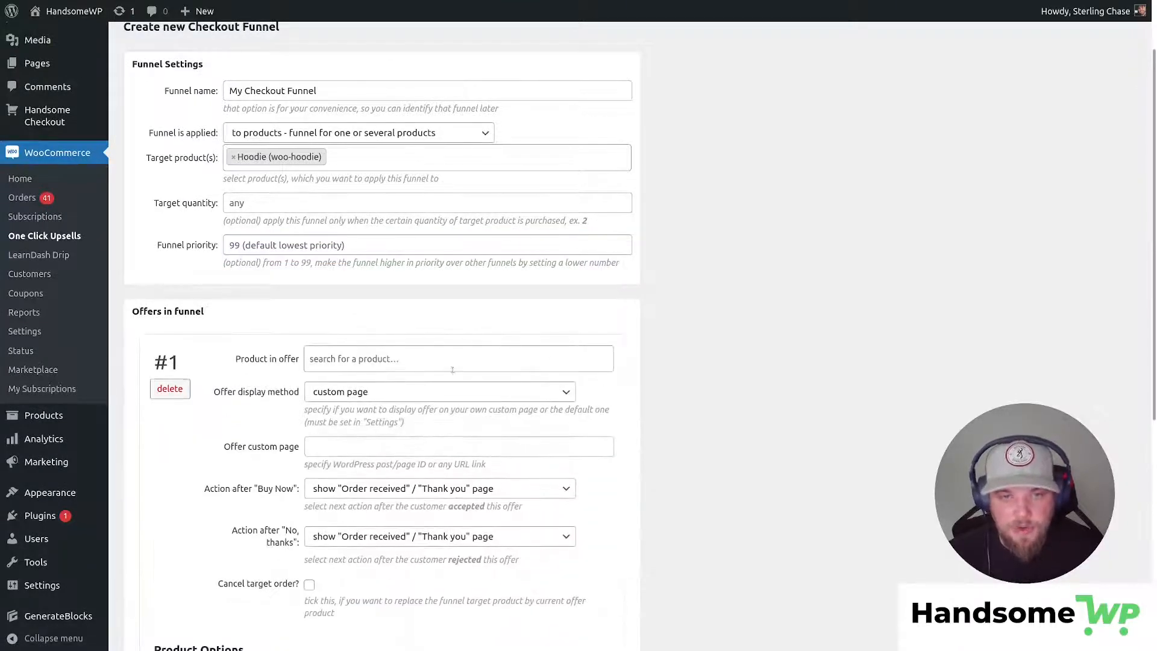
click(446, 361)
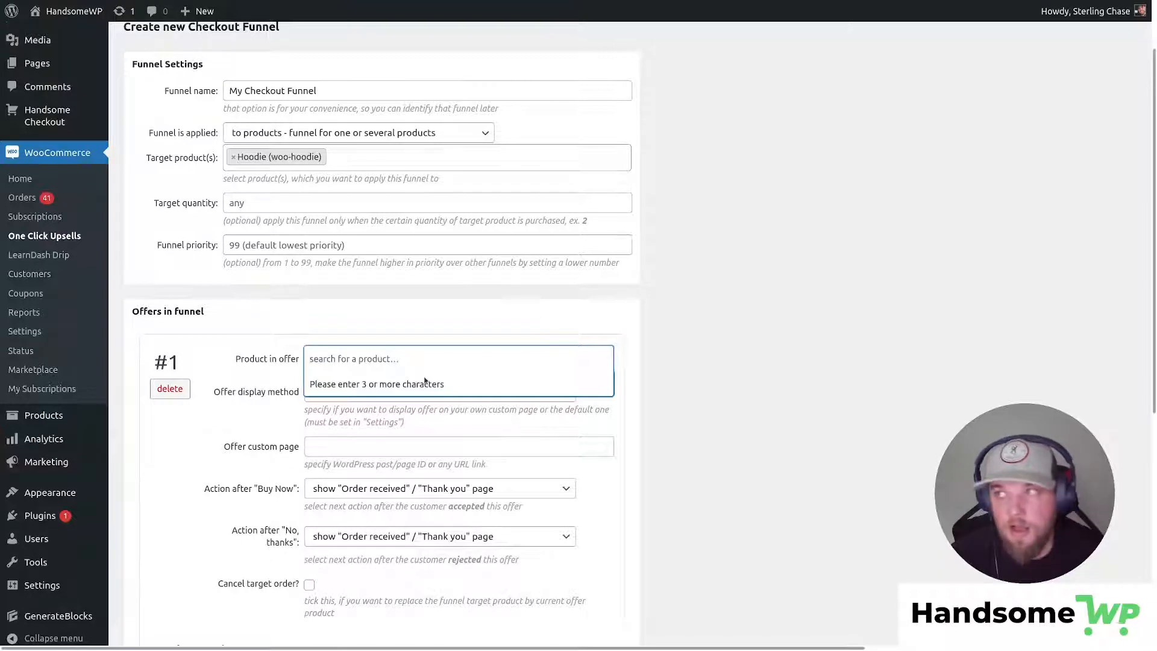
text(bean)
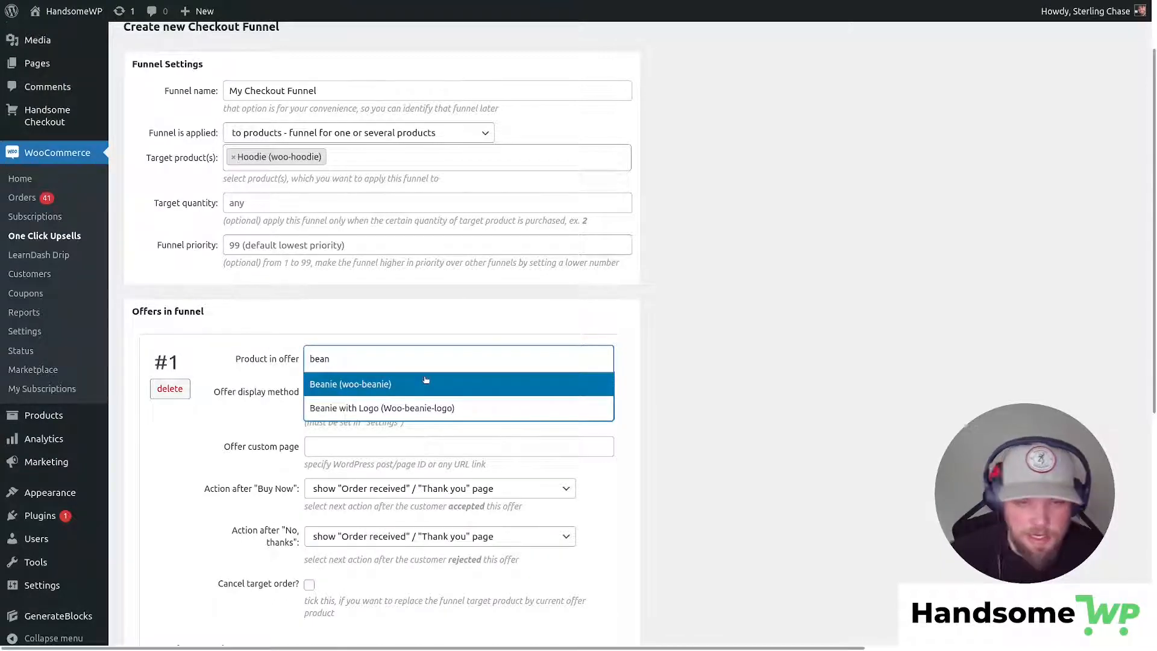
click(447, 408)
click(397, 398)
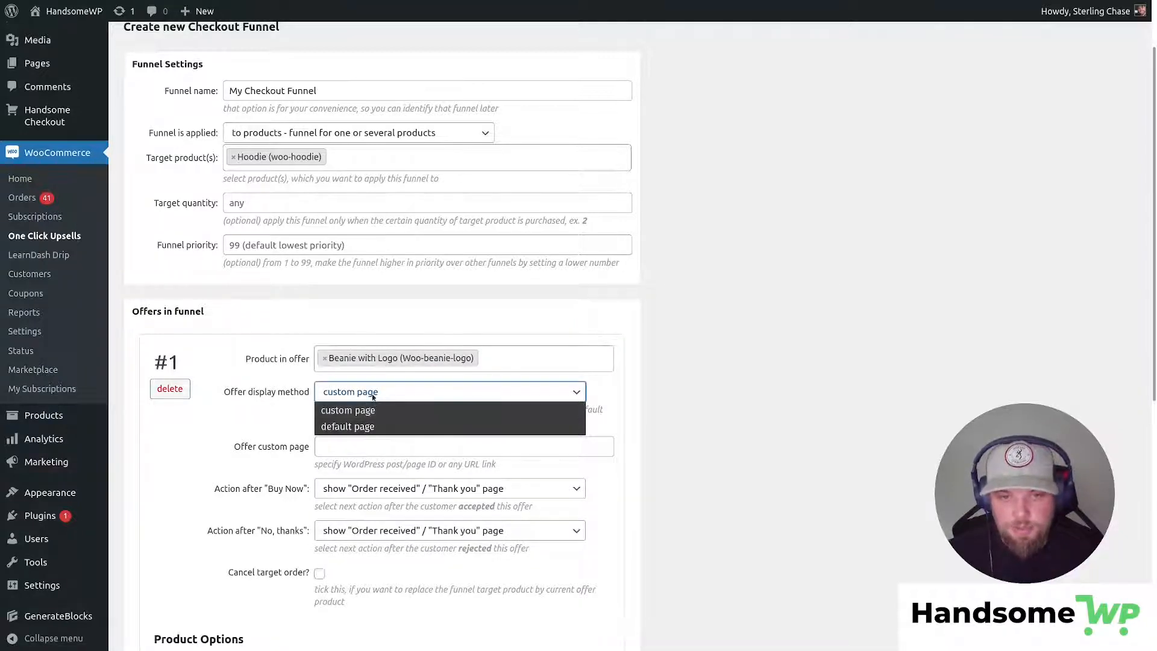
click(364, 426)
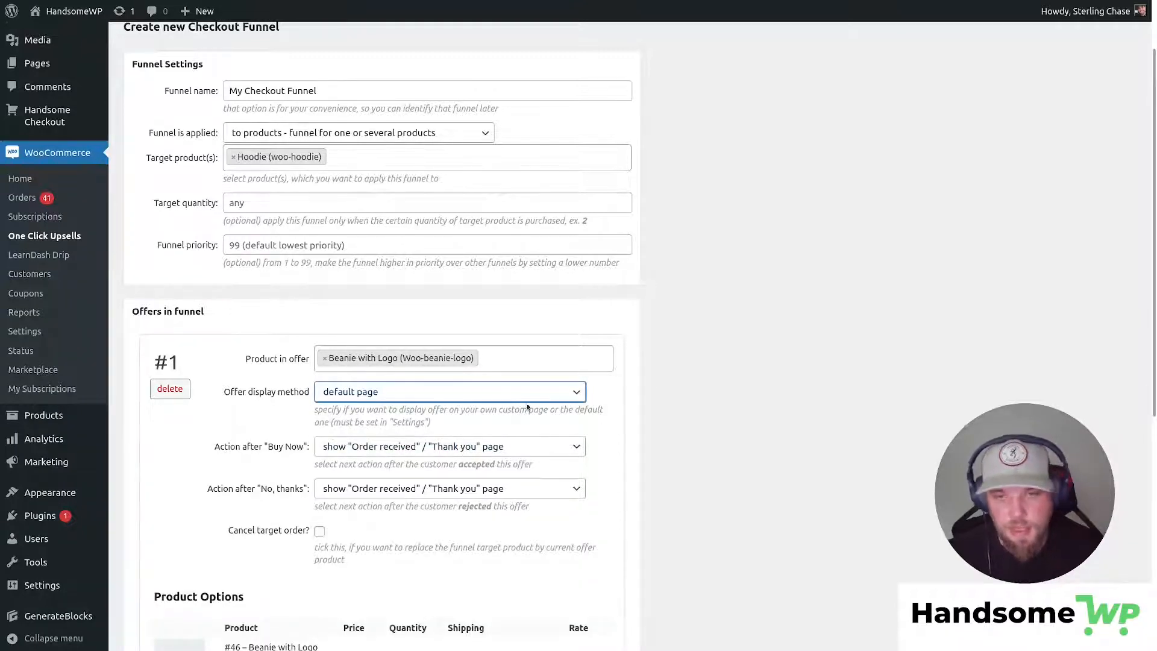
Review the offer's settings for accepted and declined offers.
scroll(386, 403, down, 3)
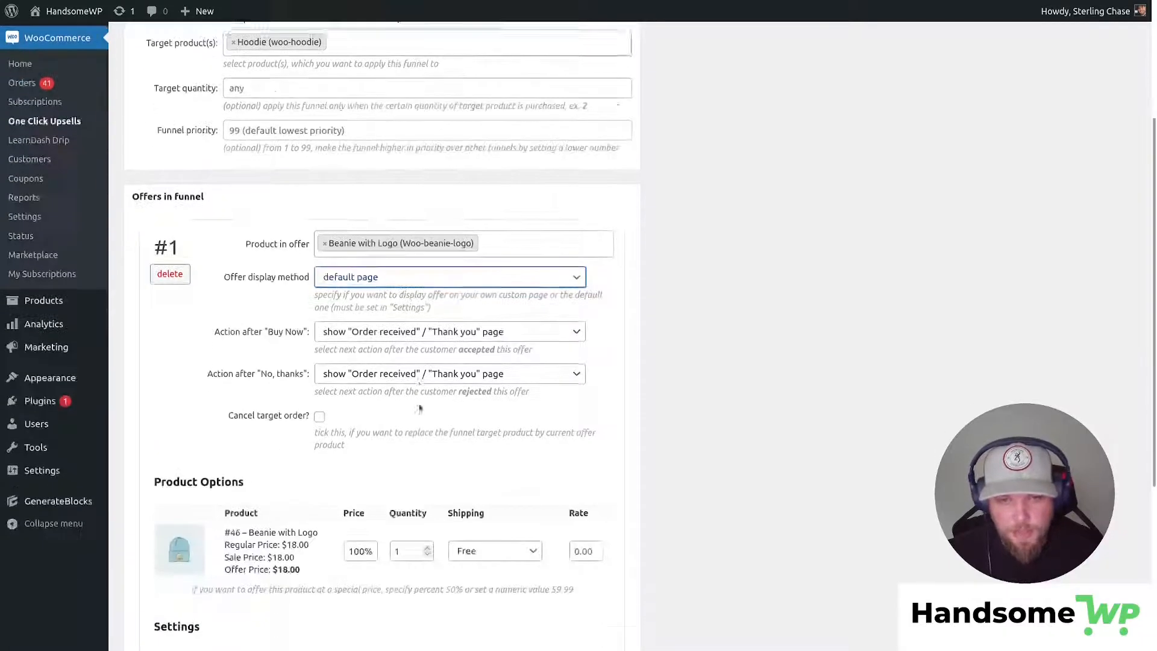
drag(205, 290, 309, 290)
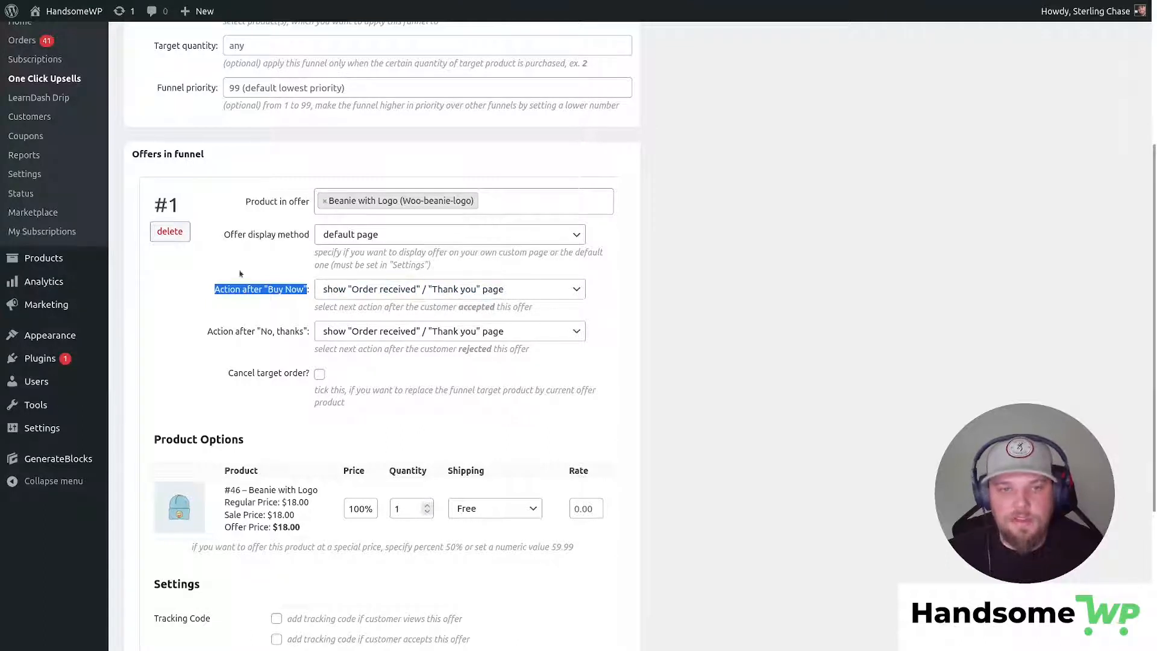
drag(212, 331, 306, 331)
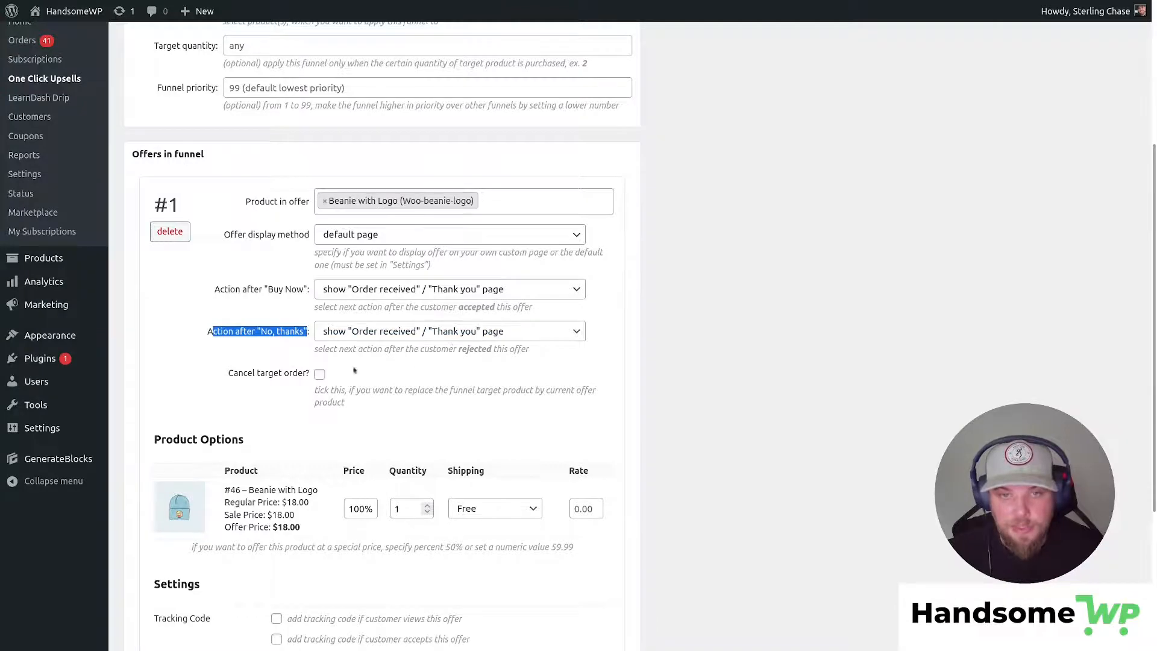
scroll(453, 352, down, 4)
scroll(453, 351, up, 3)
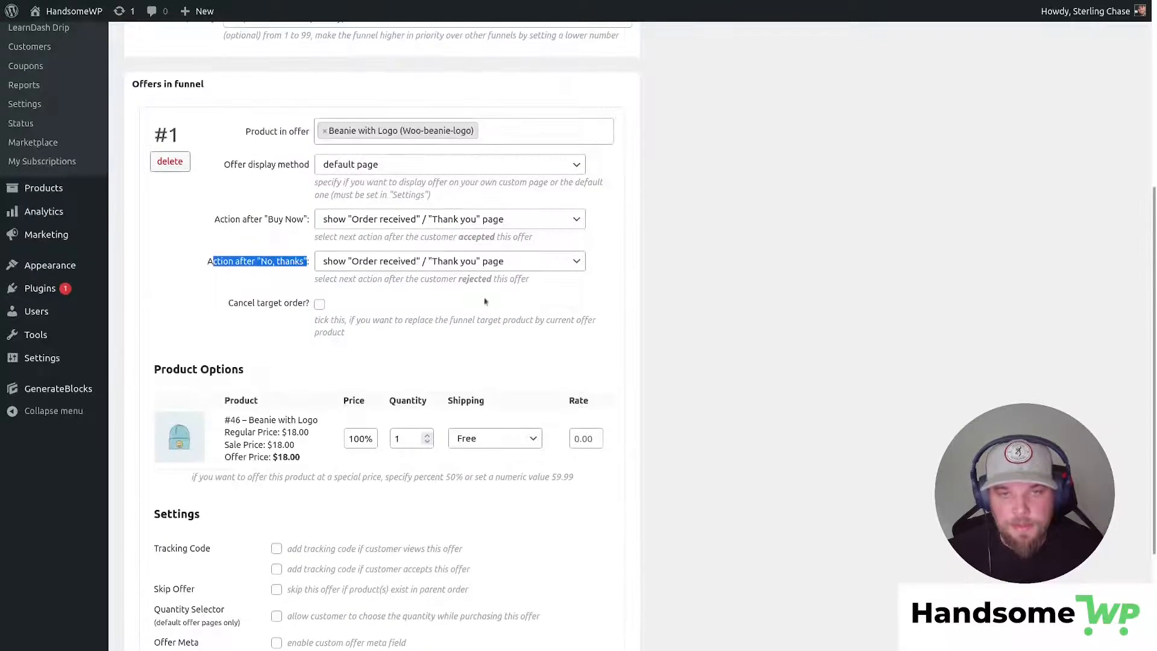
scroll(508, 268, down, 3)
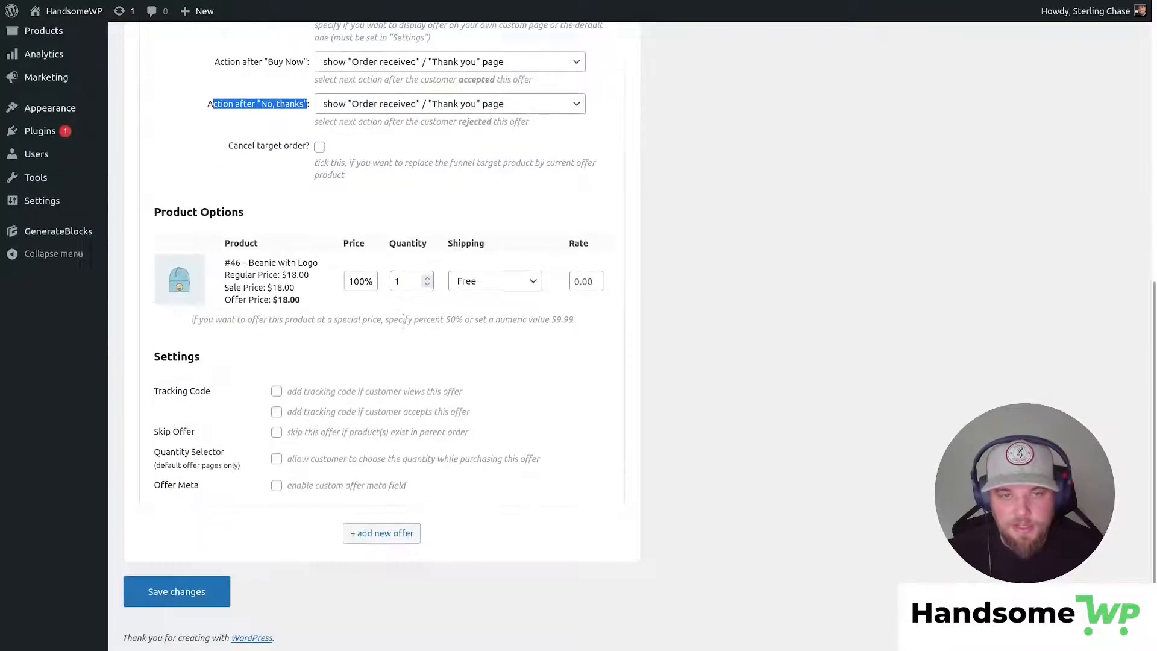
Add offer #2 with Cap (woo-cap), searched by 'cap', shown on the default offer page.
click(389, 535)
scroll(423, 289, down, 4)
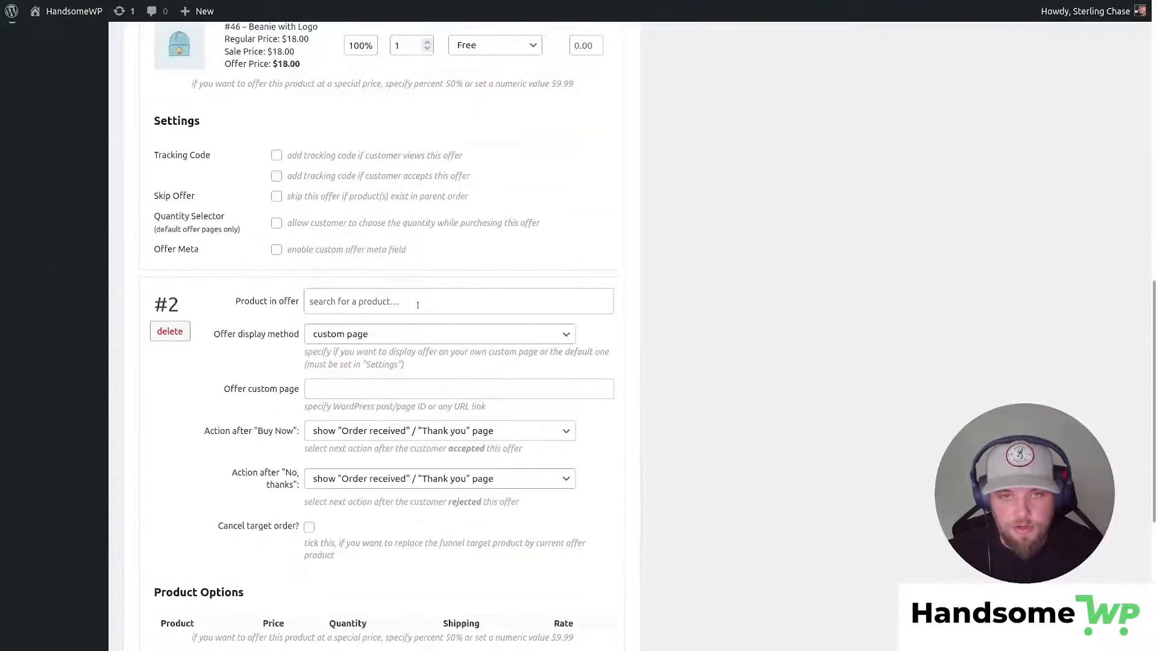
click(418, 305)
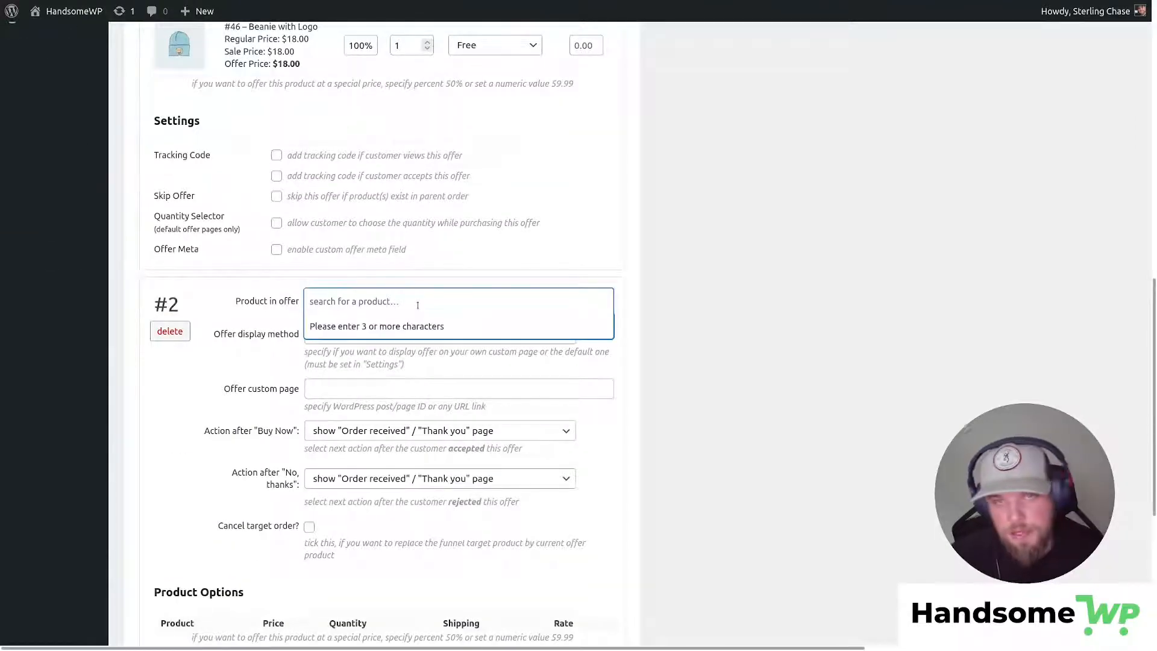
text(cap)
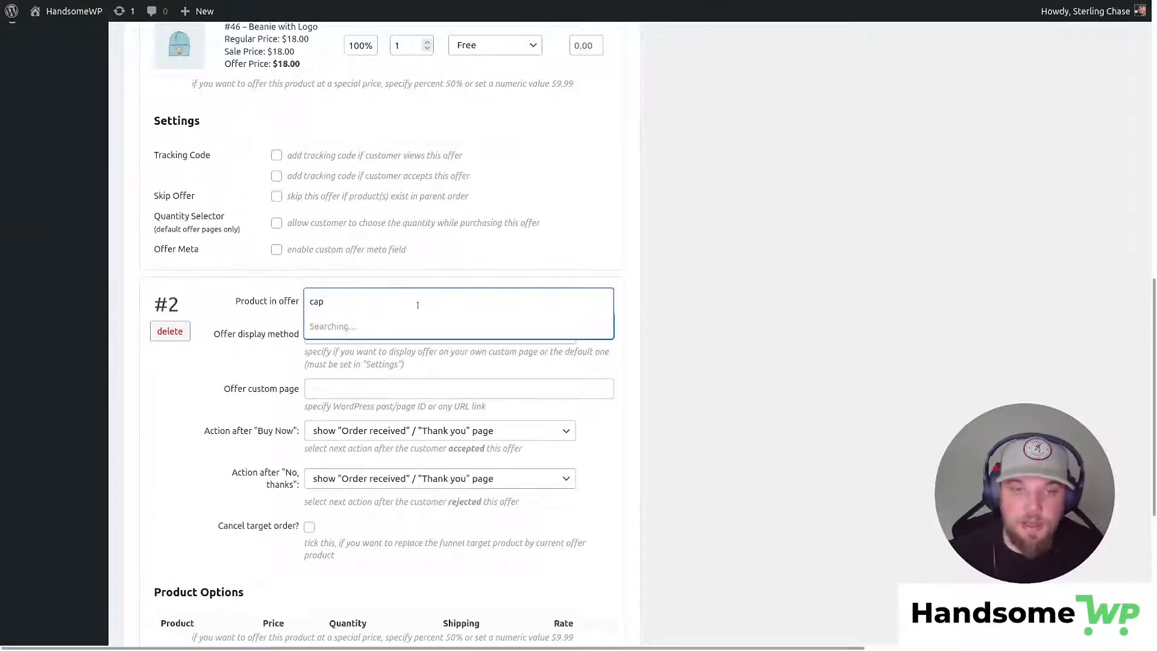
click(416, 326)
click(389, 336)
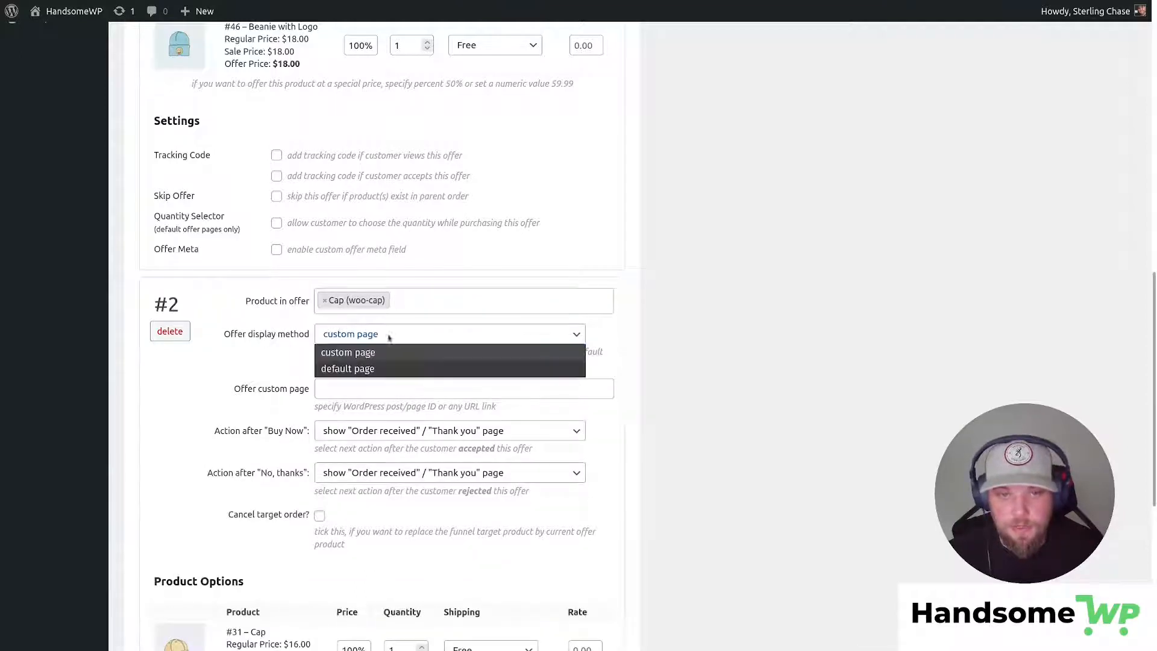
click(389, 369)
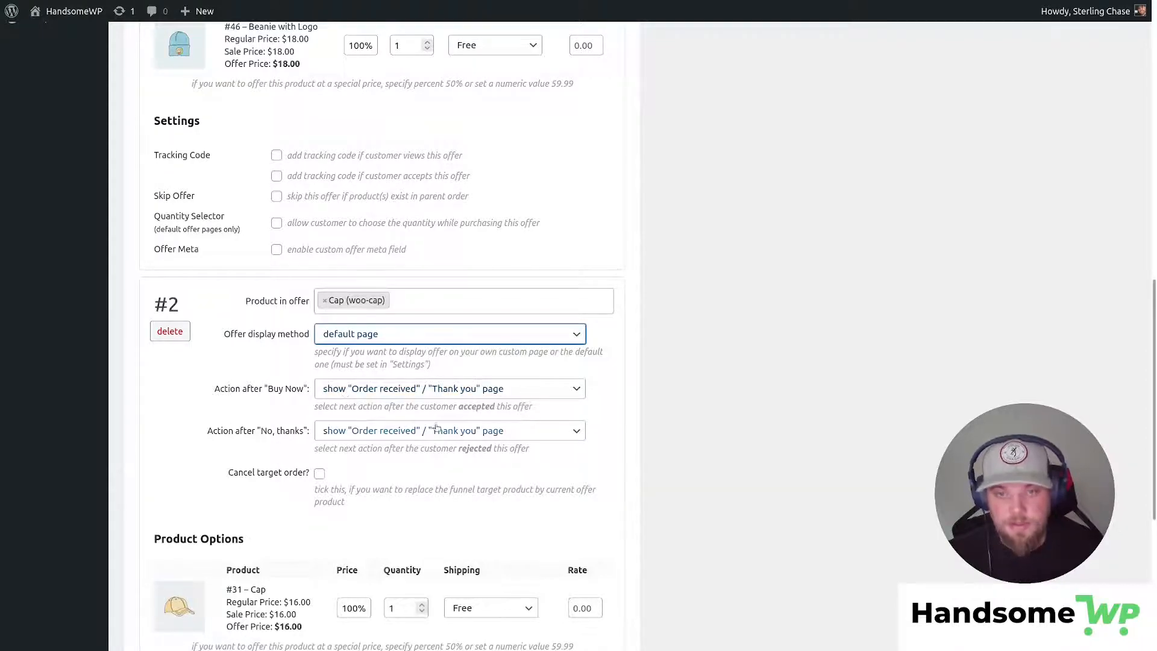
scroll(421, 393, up, 7)
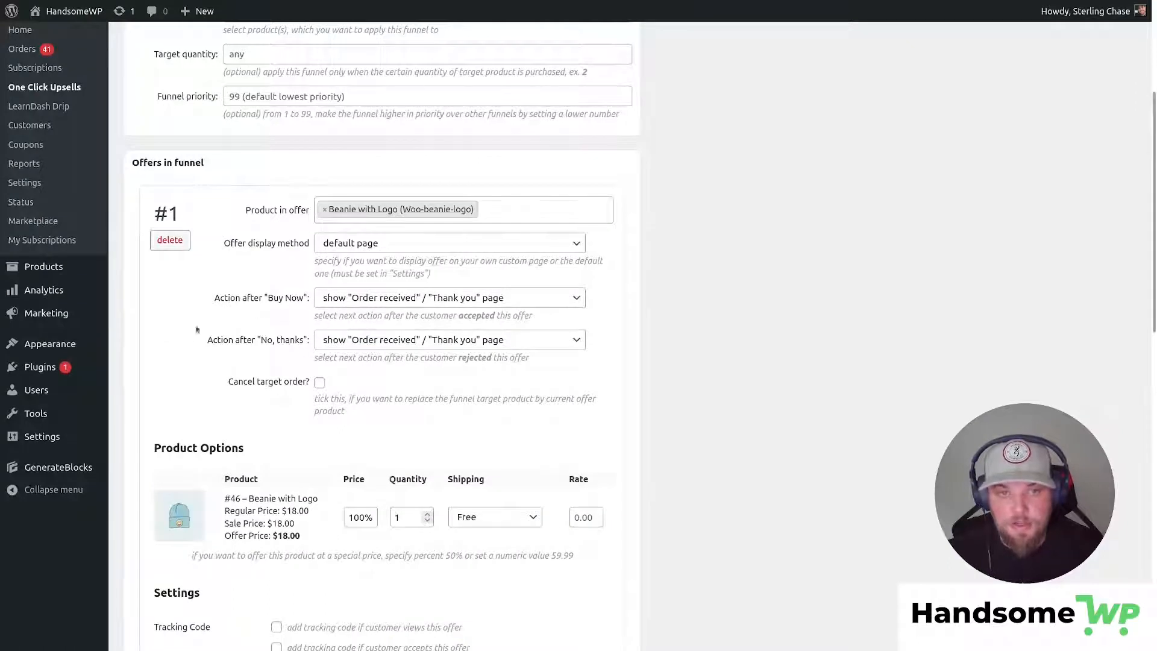
Set offer #1's 'No, thanks' action to show offer #2, the Cap.
click(410, 340)
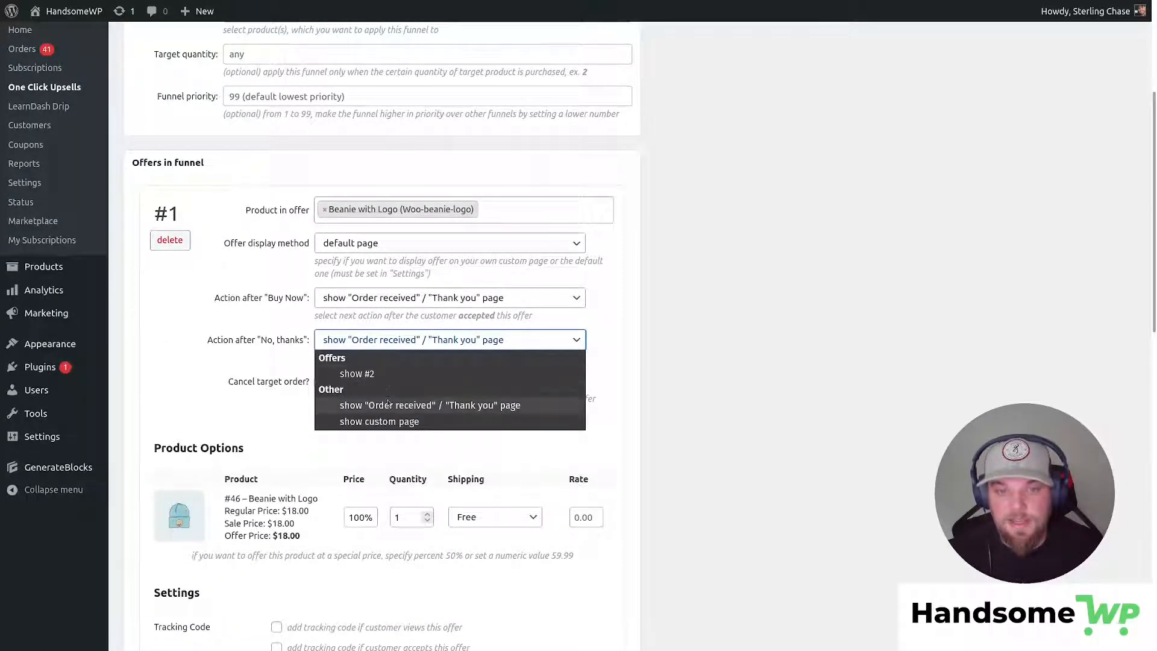
click(395, 375)
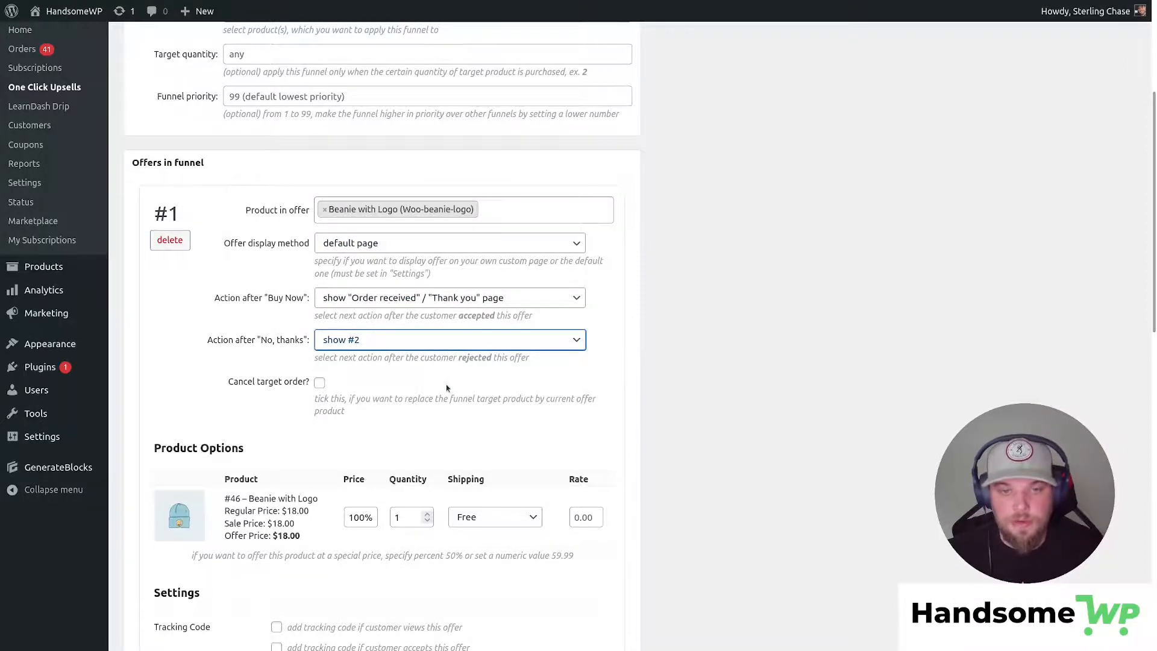
scroll(448, 389, down, 9)
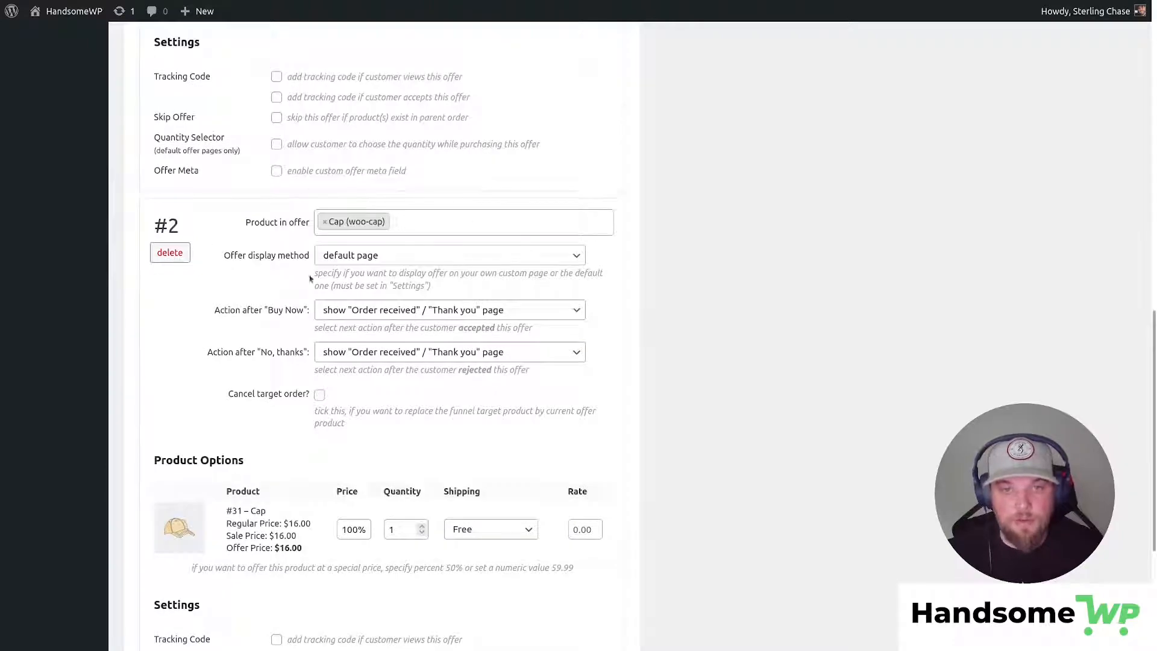
scroll(411, 394, up, 5)
scroll(409, 393, up, 4)
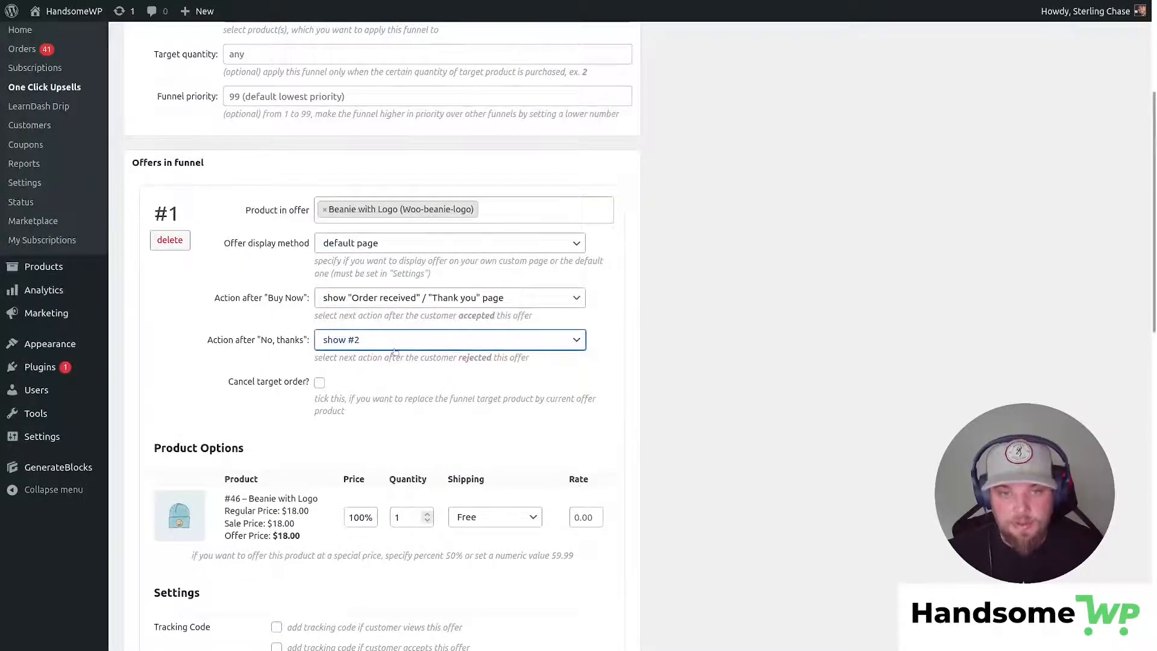
scroll(395, 353, down, 2)
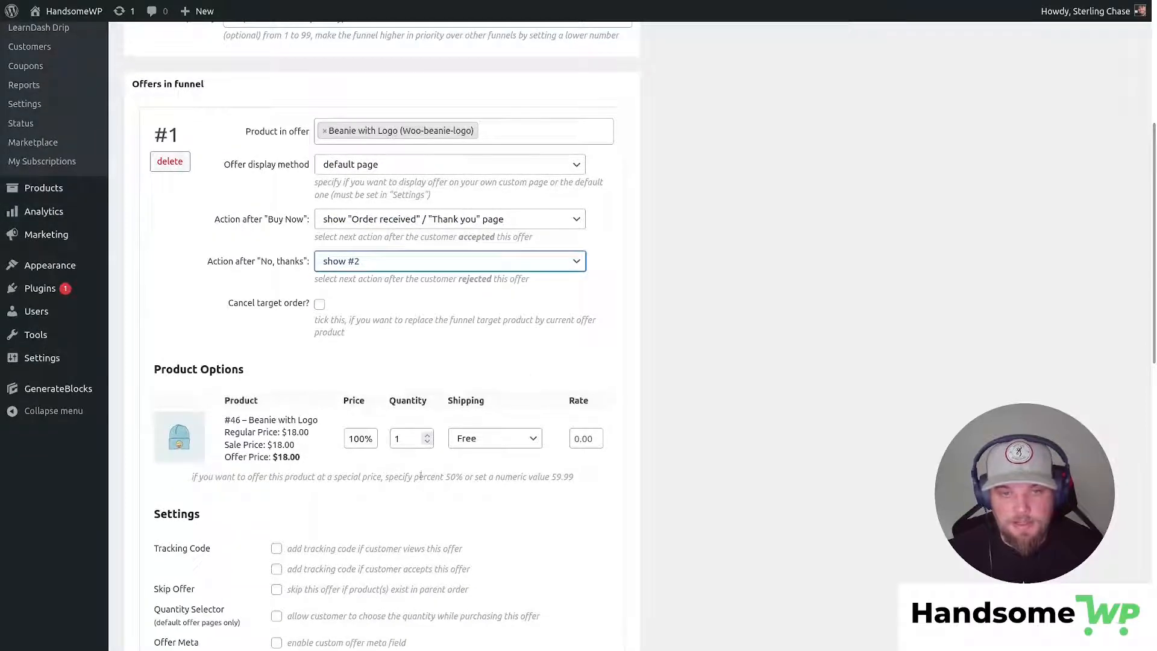
Keep free shipping on the Beanie offer and set its price to 50% ($9.00).
scroll(299, 358, down, 2)
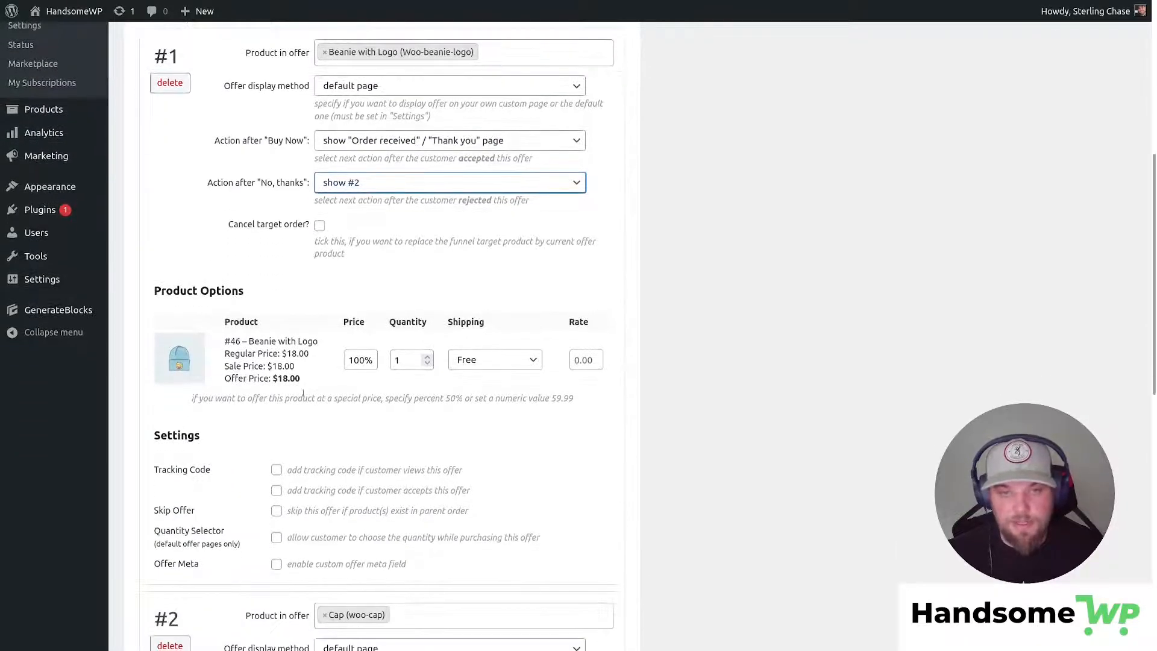
double_click(358, 360)
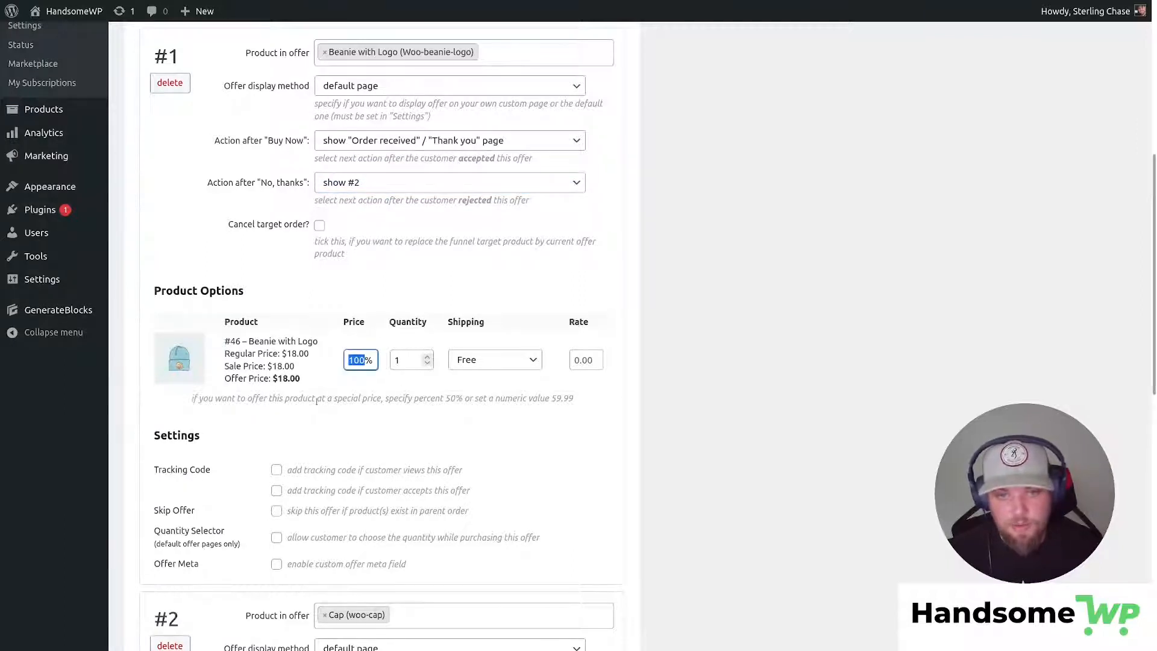
double_click(406, 365)
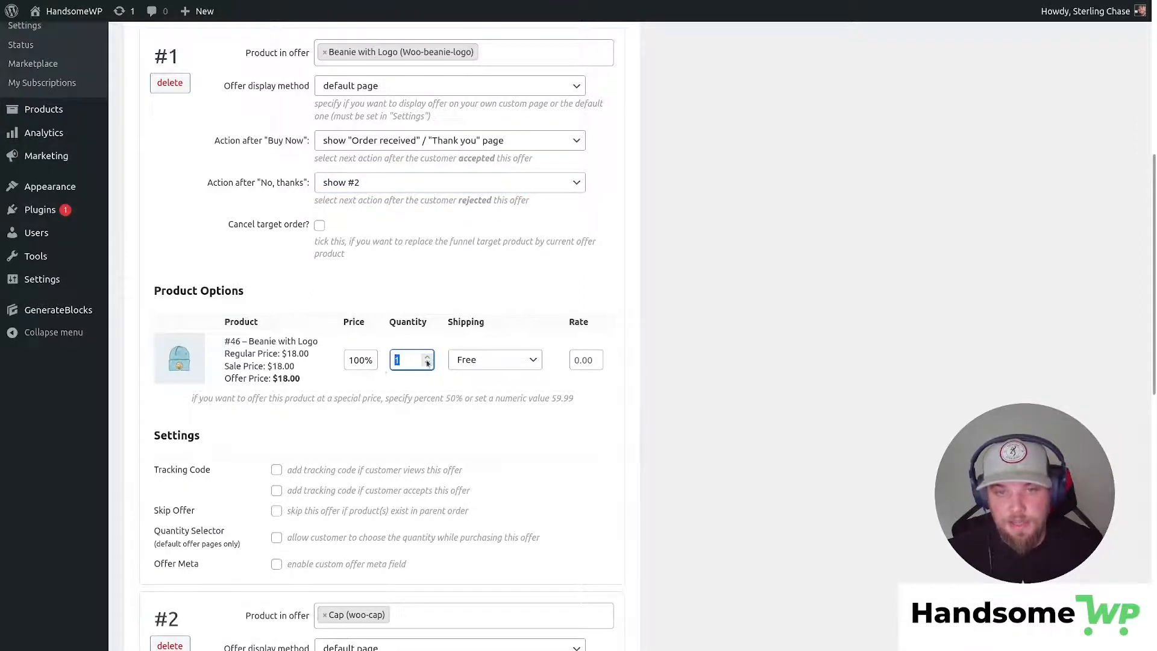
click(529, 364)
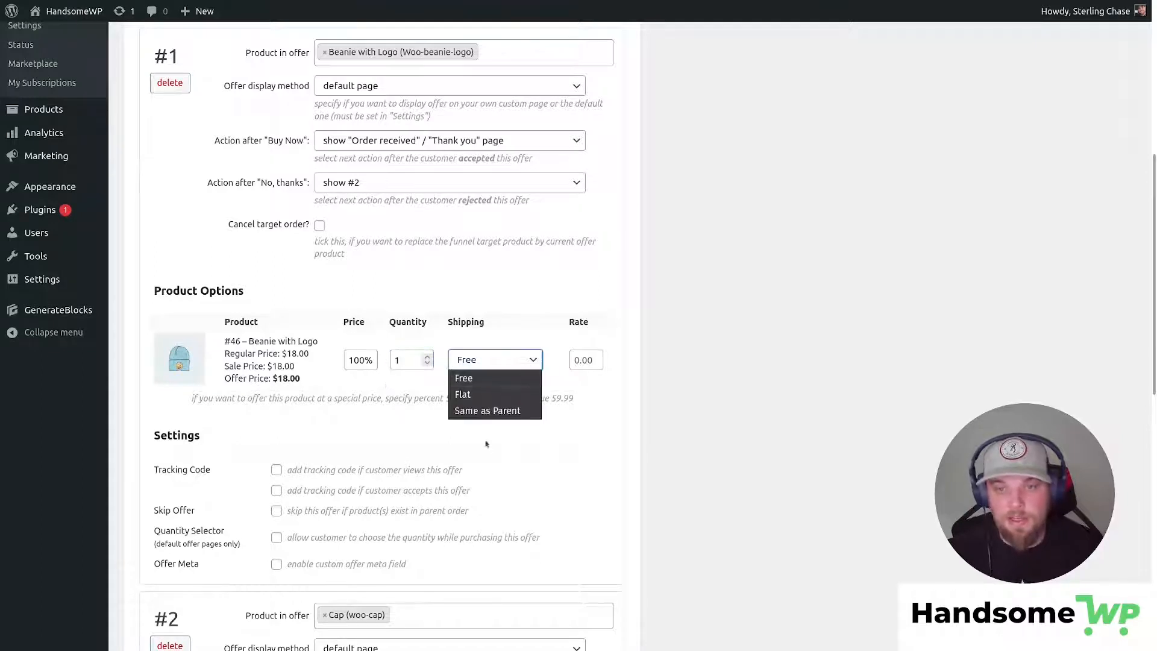
click(582, 482)
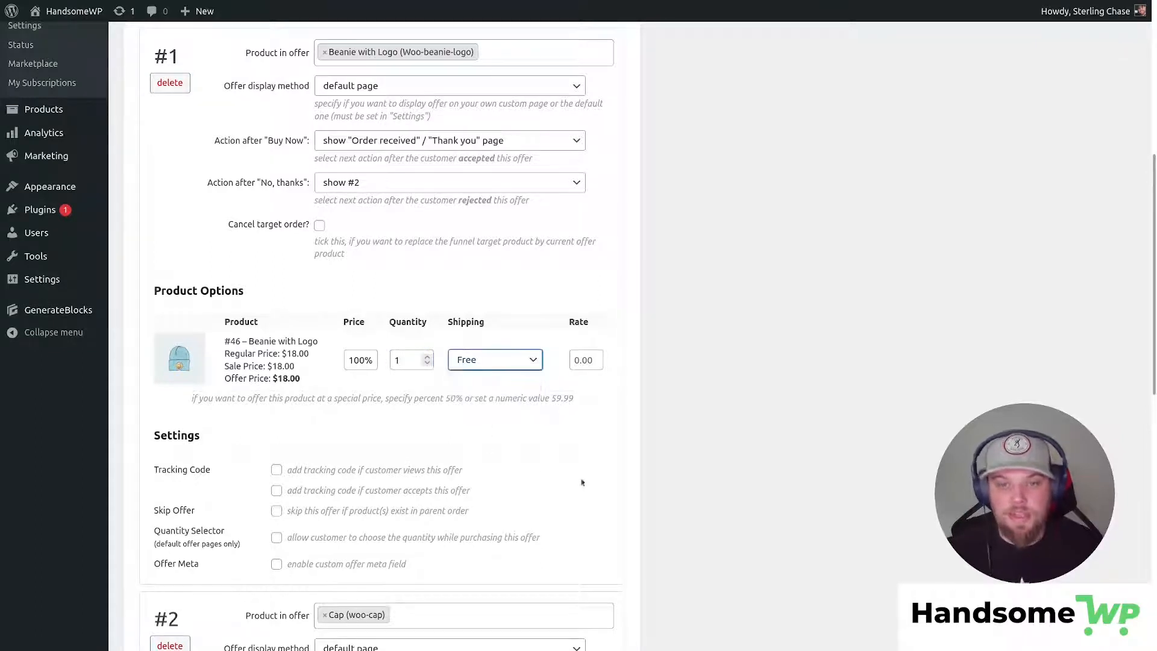
click(505, 366)
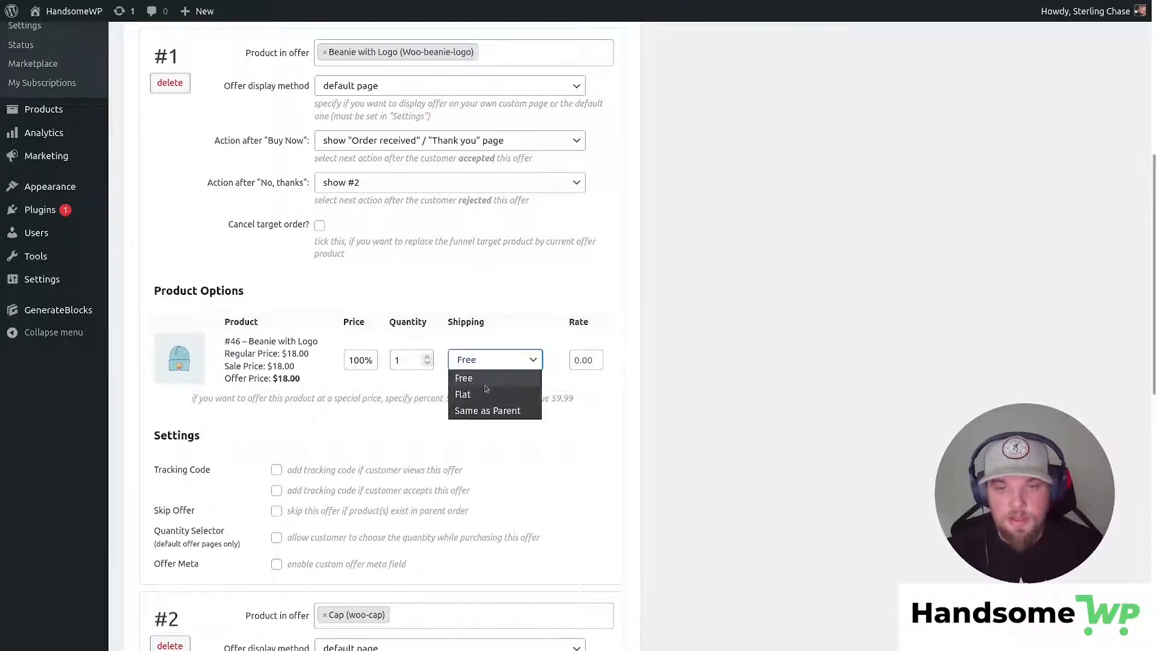
click(495, 365)
click(499, 368)
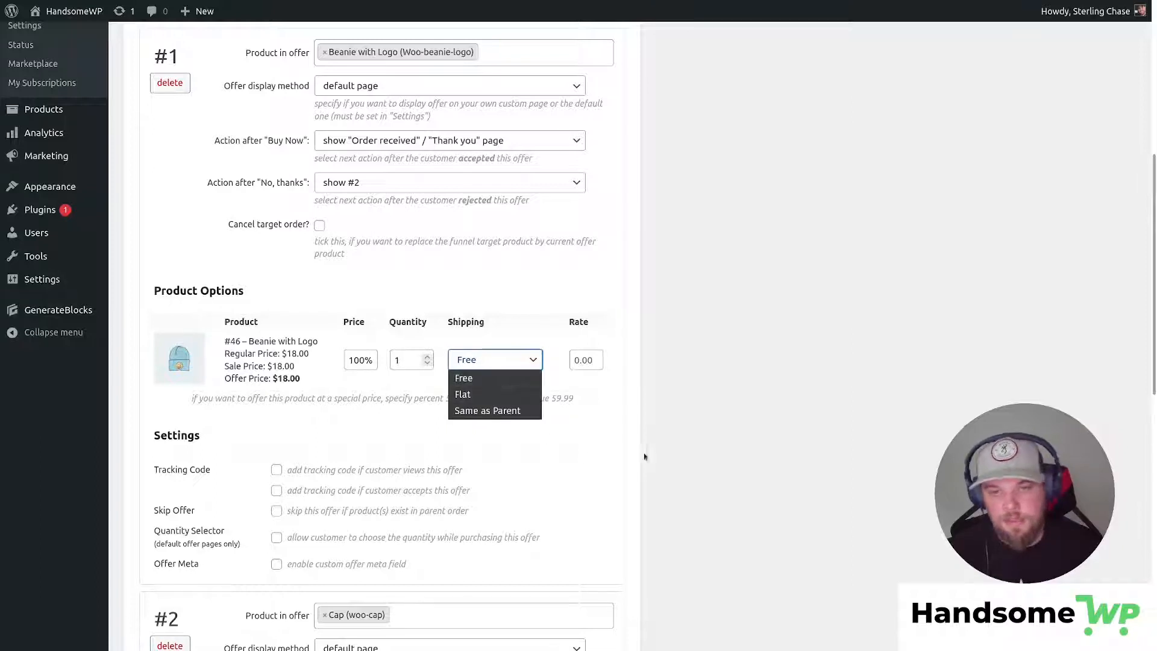
click(582, 424)
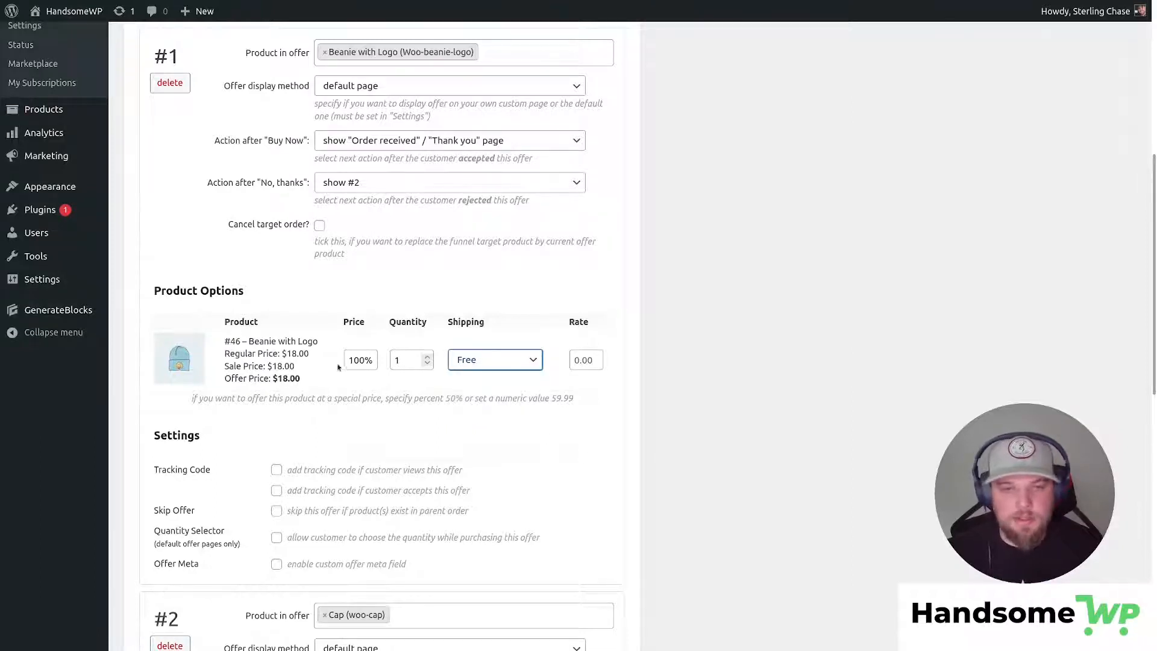
double_click(357, 360)
text(50)
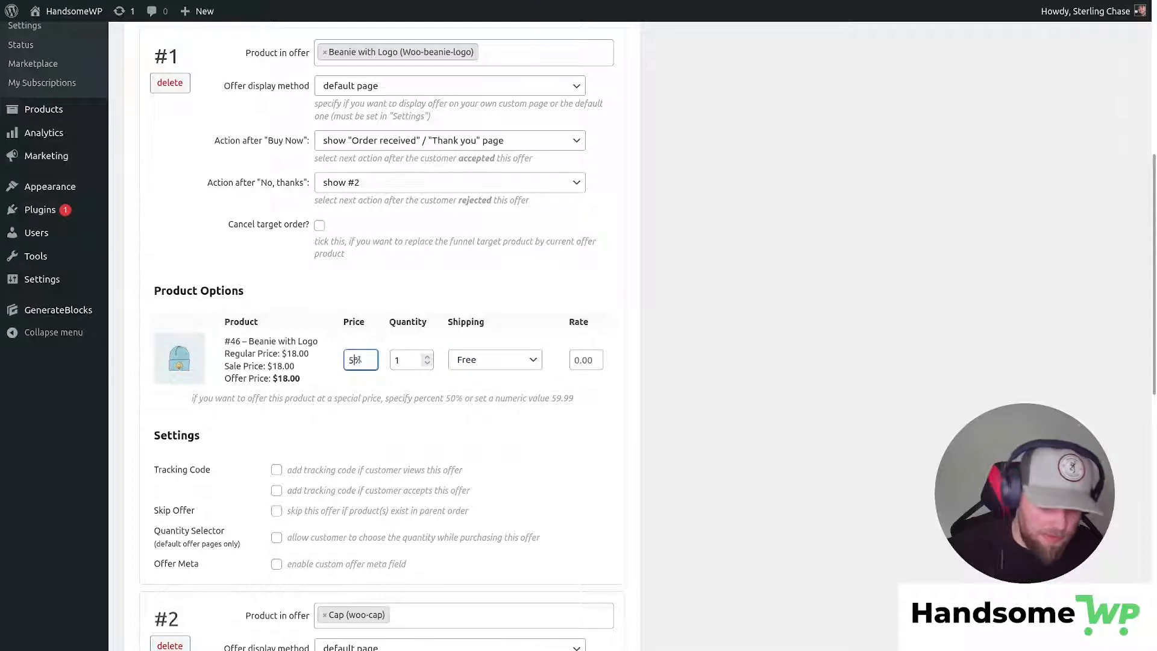
click(462, 424)
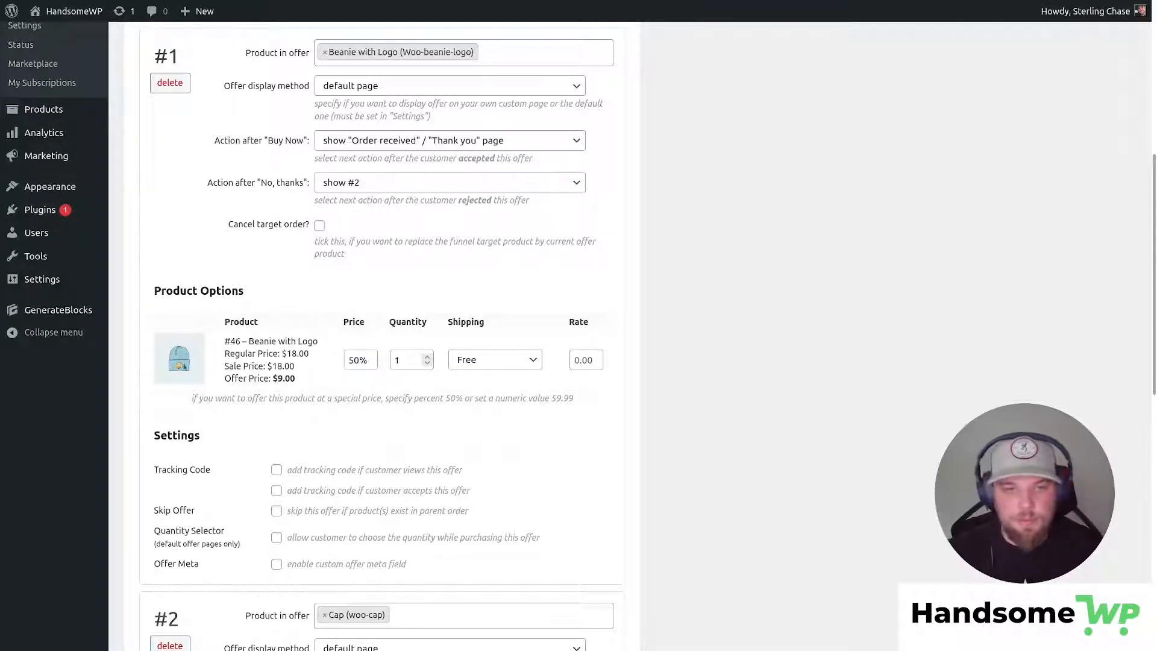
Set the Cap offer's price to 25% ($4.00), correcting an initial 75.
scroll(464, 303, down, 8)
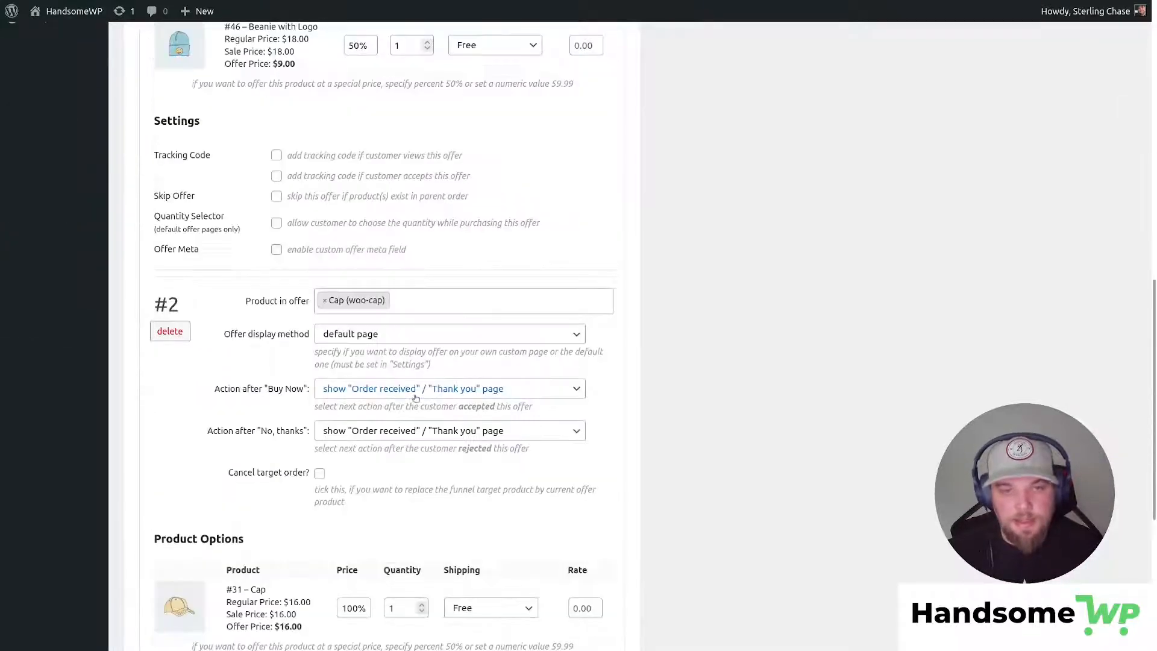
double_click(352, 450)
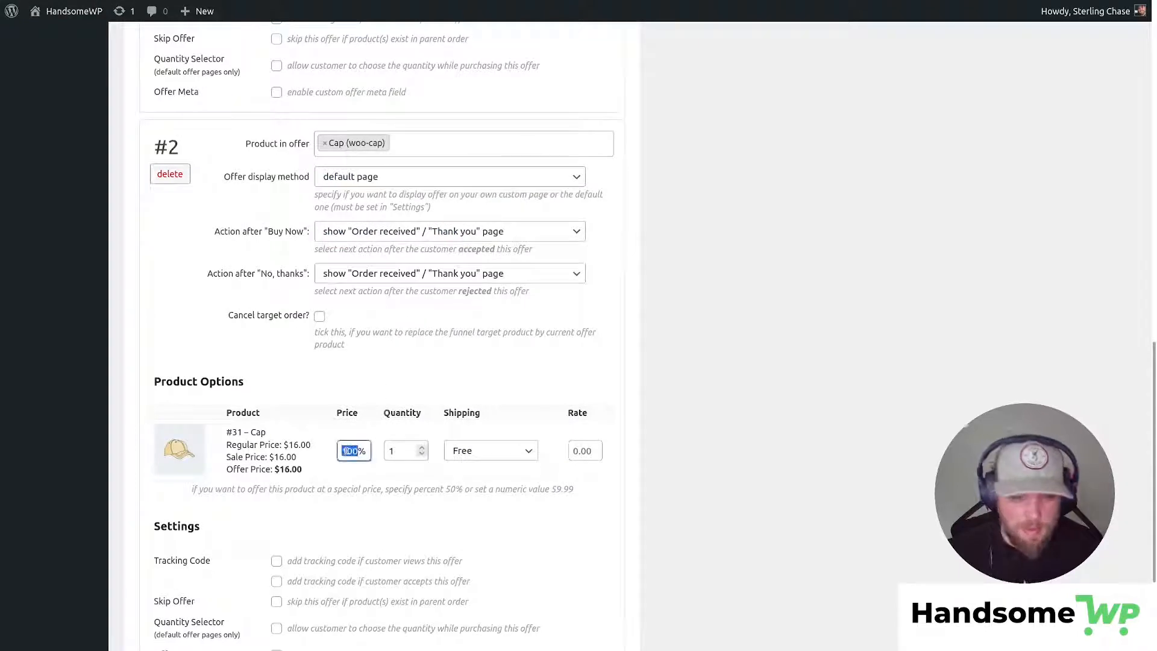
text(75)
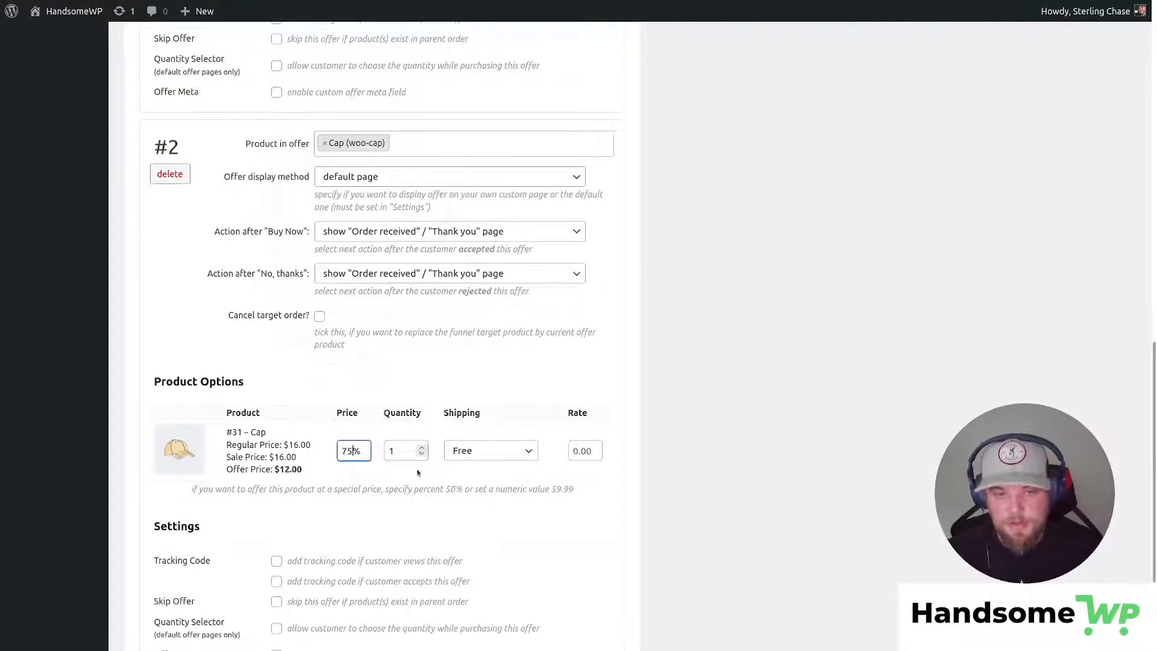
click(373, 455)
double_click(345, 450)
key(BackSpace)
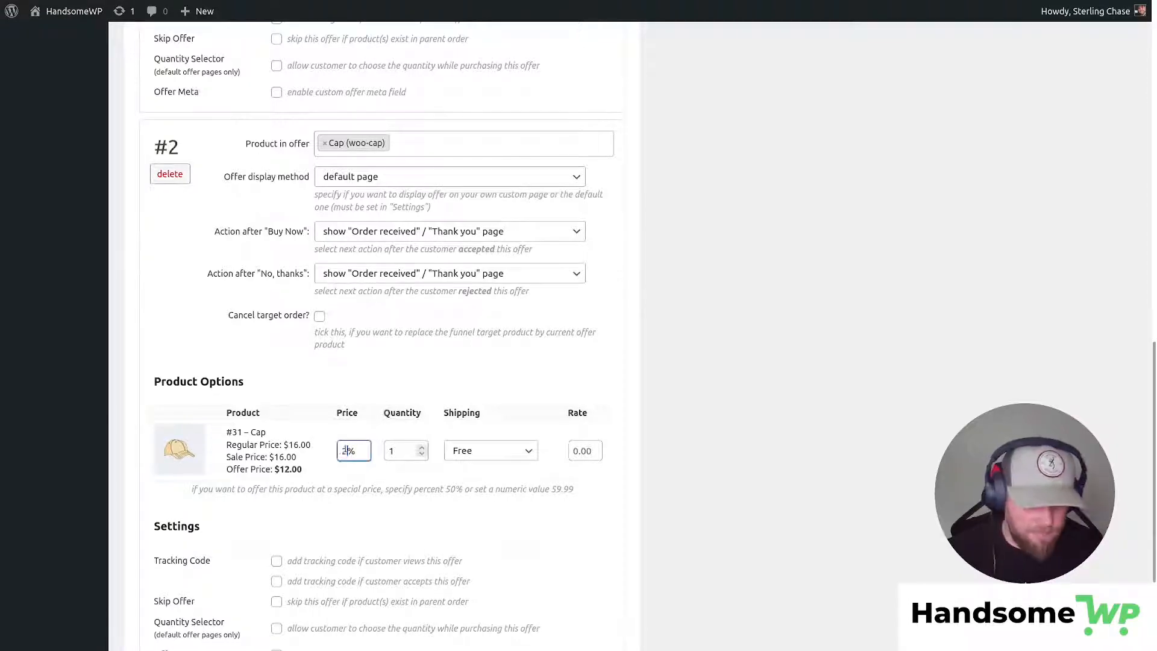
text(25)
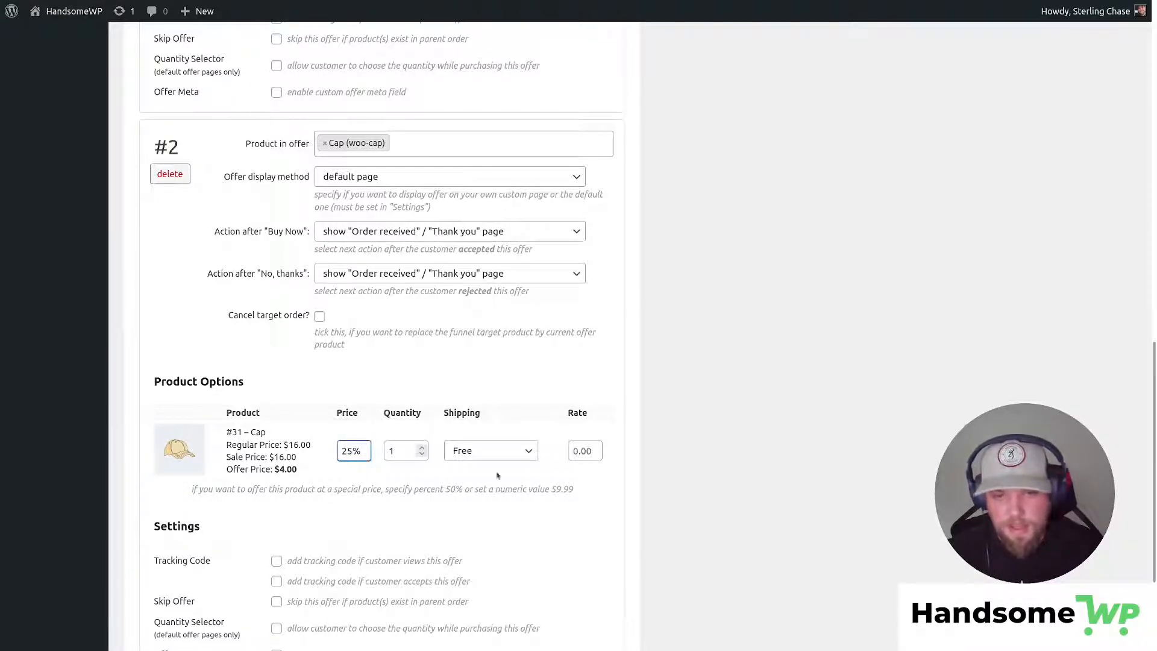
click(447, 474)
drag(280, 469, 298, 469)
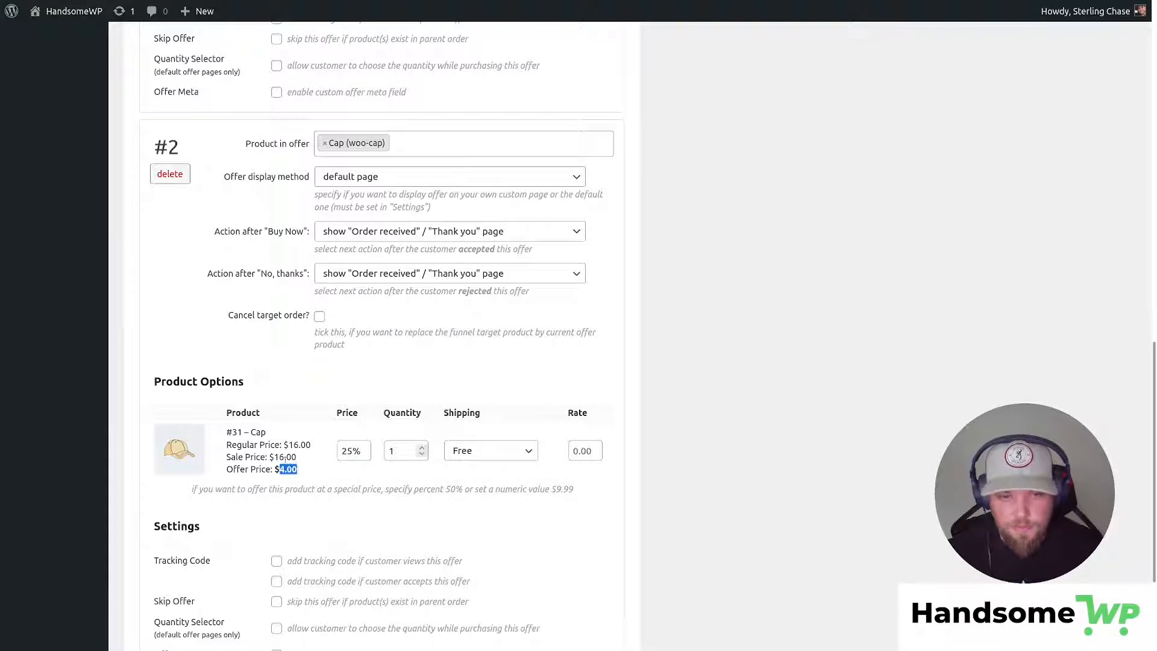
scroll(314, 479, up, 9)
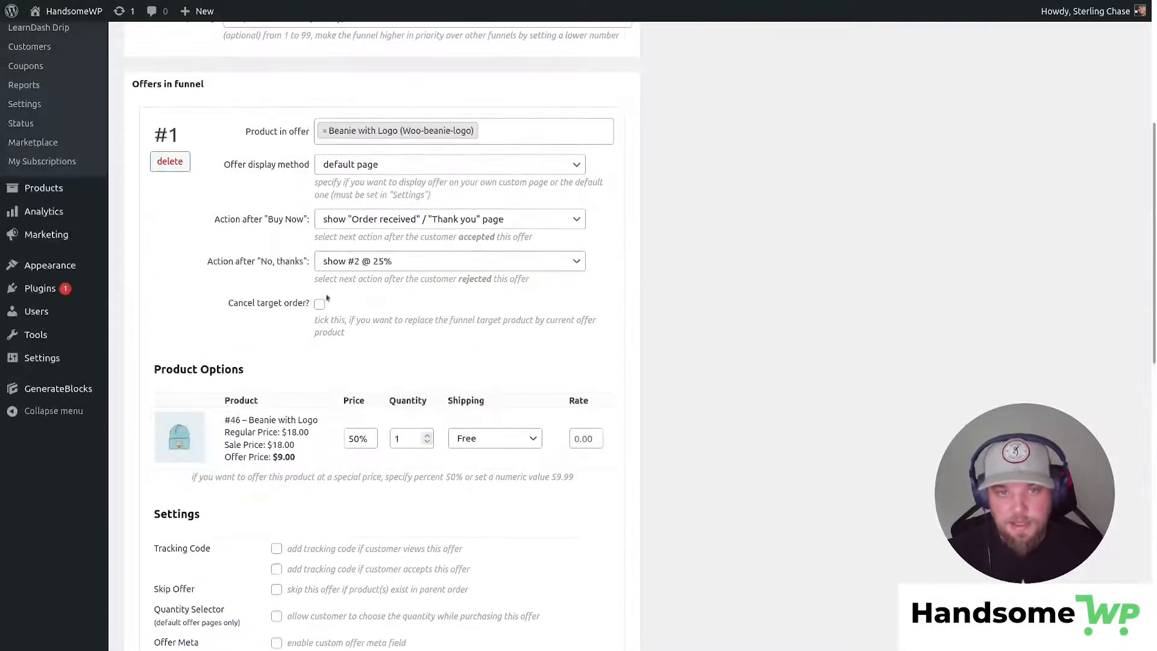
drag(278, 456, 299, 460)
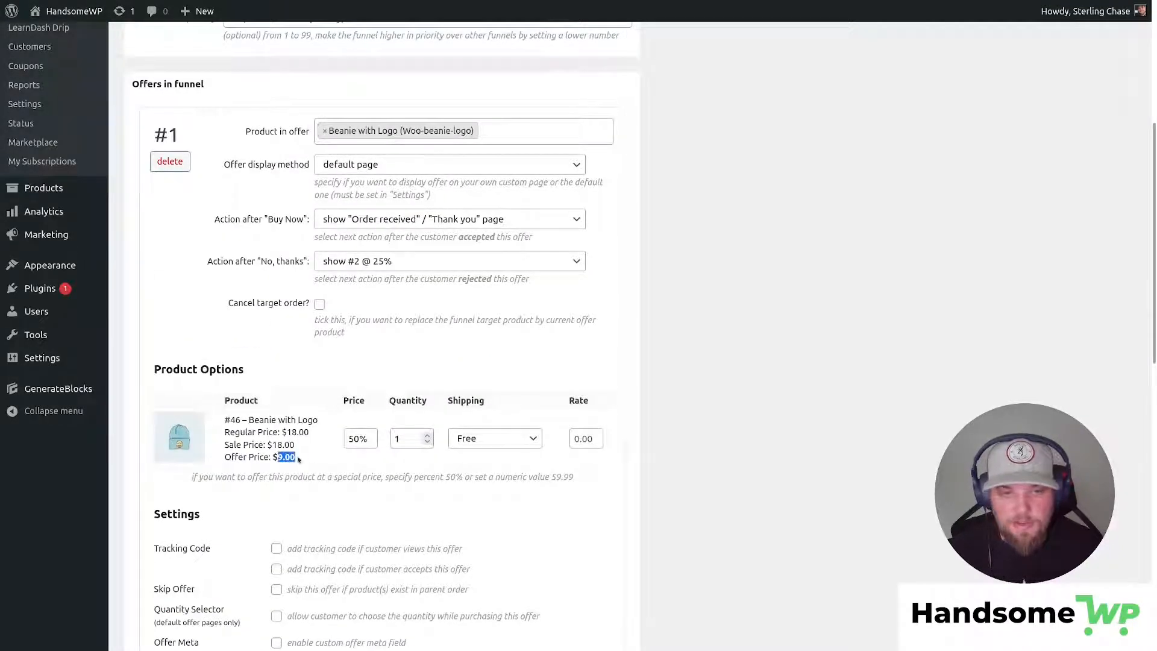
scroll(305, 470, down, 9)
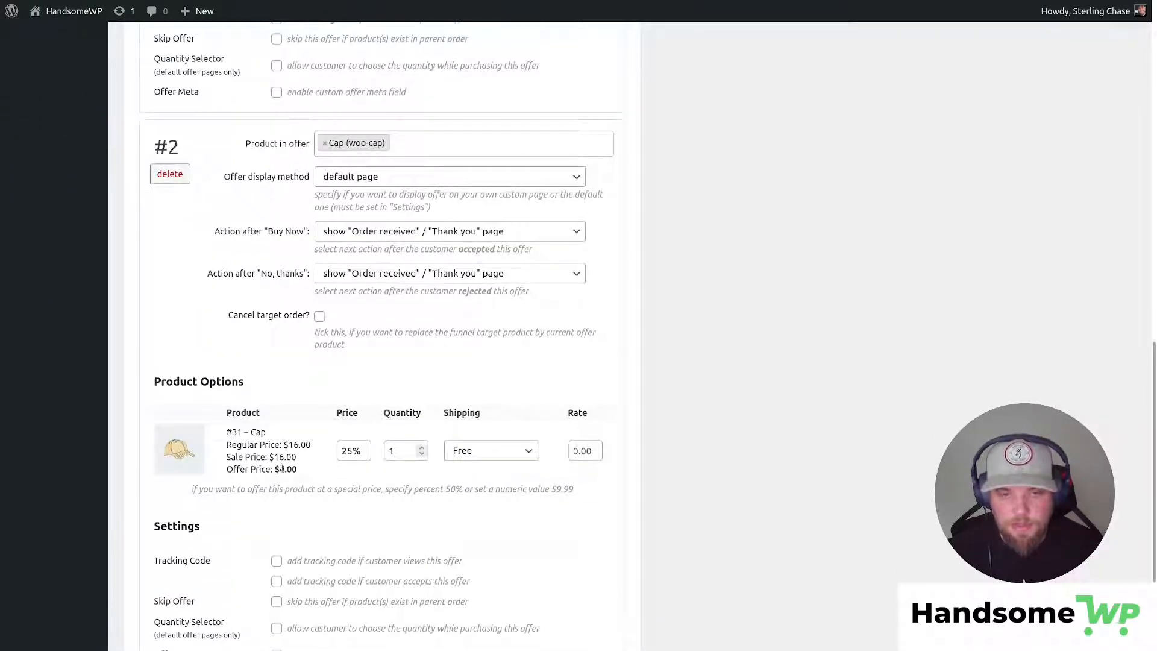
drag(281, 468, 299, 472)
scroll(603, 525, down, 3)
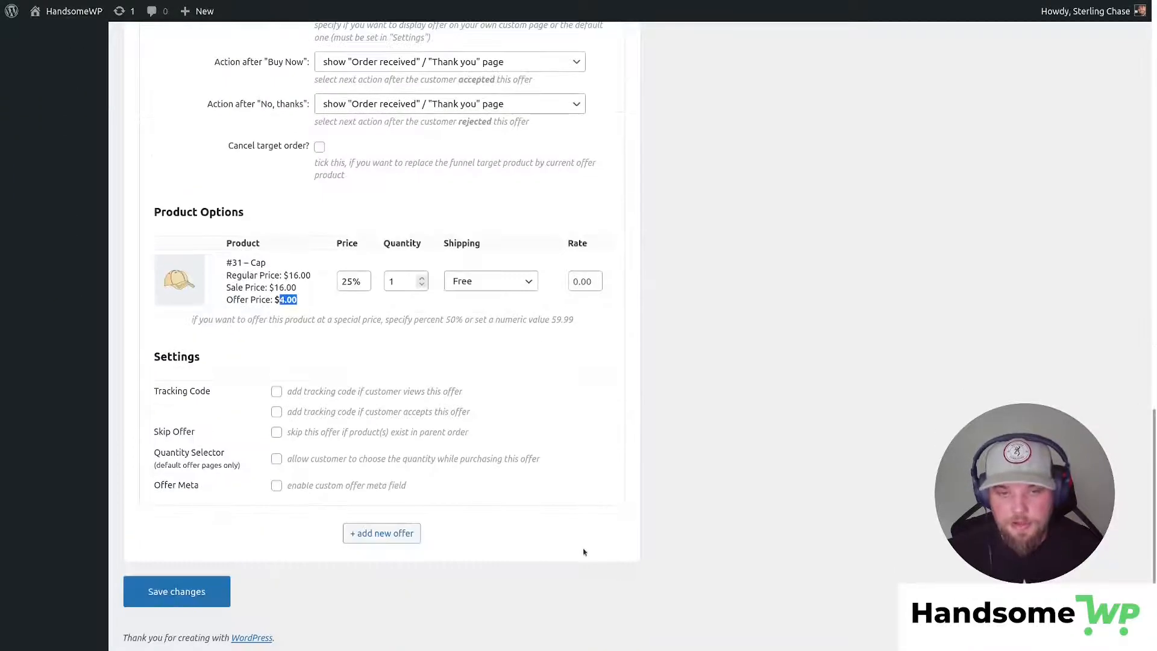
scroll(583, 552, up, 18)
scroll(571, 497, down, 5)
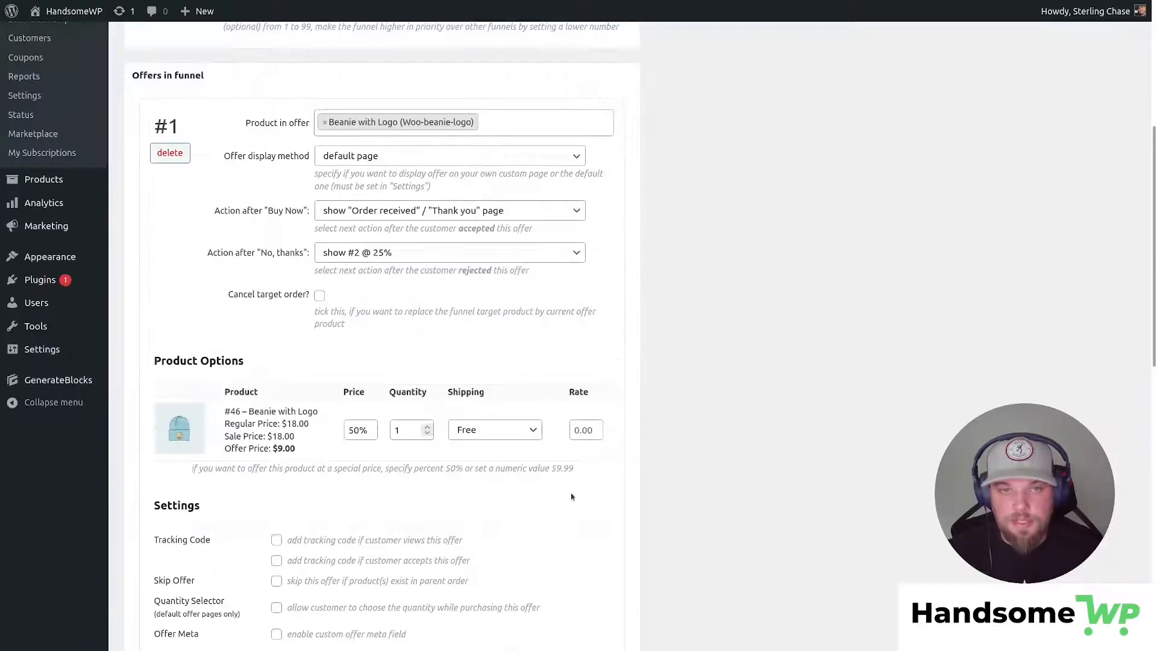
scroll(571, 497, down, 2)
scroll(358, 450, up, 4)
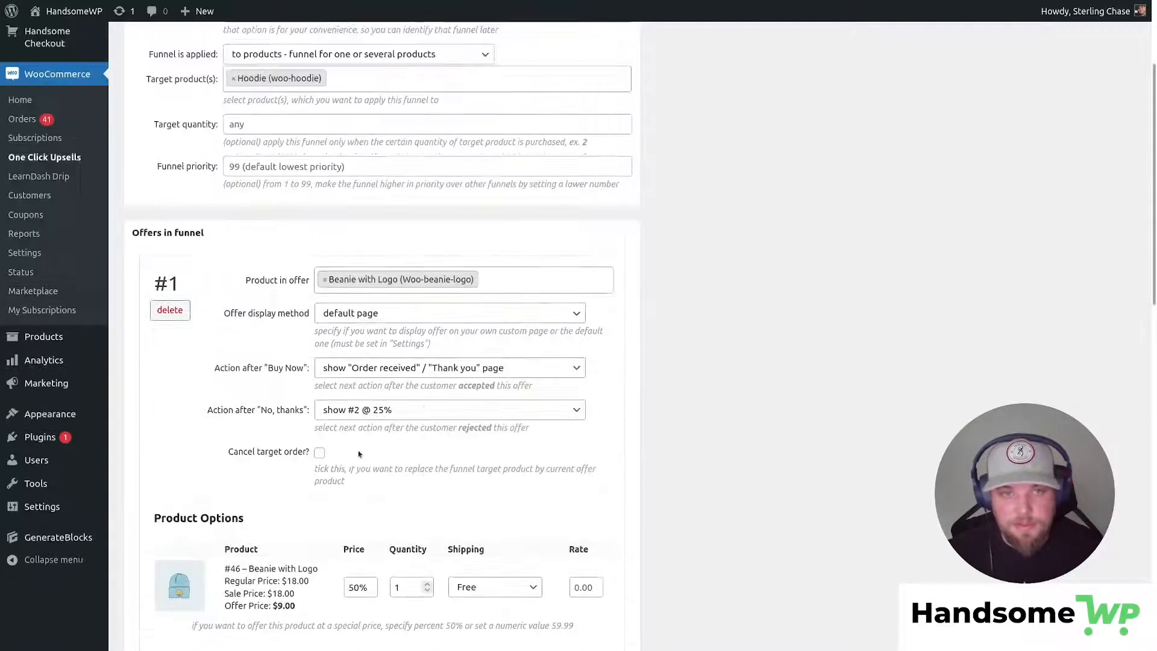
scroll(382, 450, up, 3)
scroll(382, 450, down, 3)
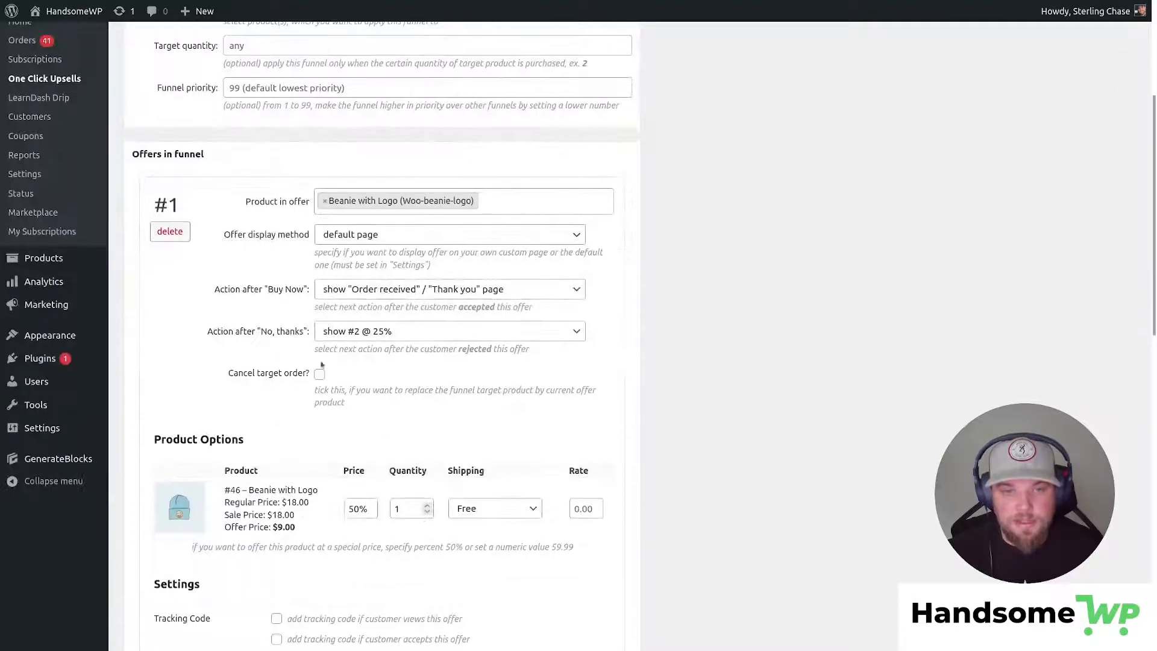
drag(228, 371, 443, 384)
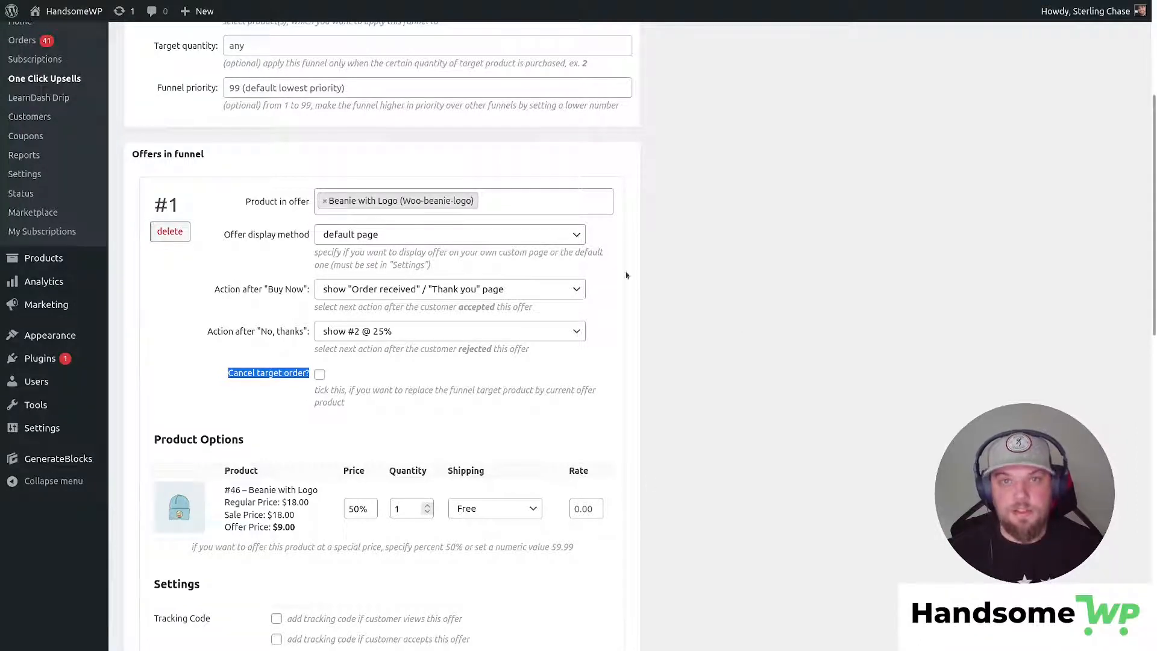
click(633, 323)
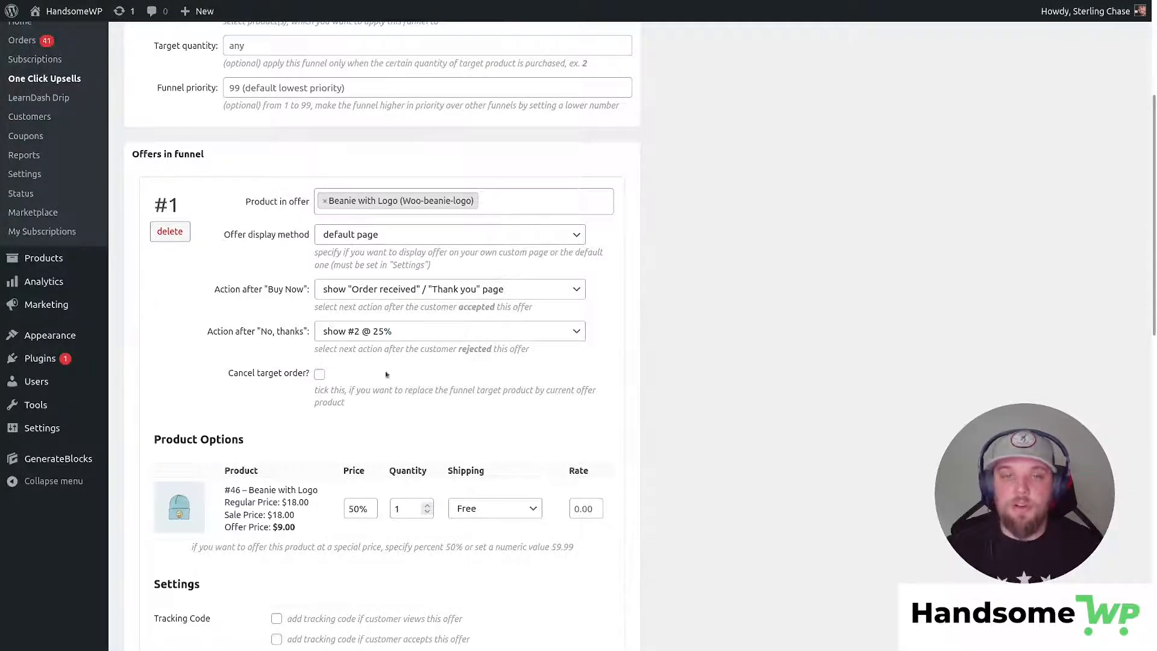
scroll(555, 174, up, 5)
scroll(379, 256, down, 5)
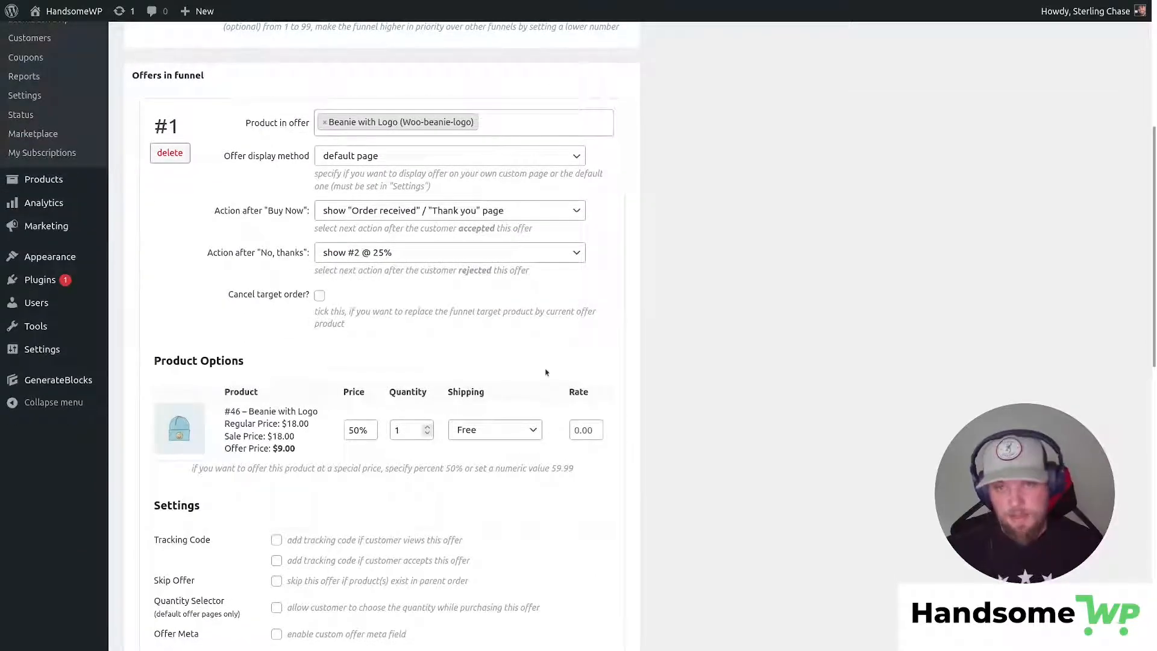
scroll(586, 360, down, 1)
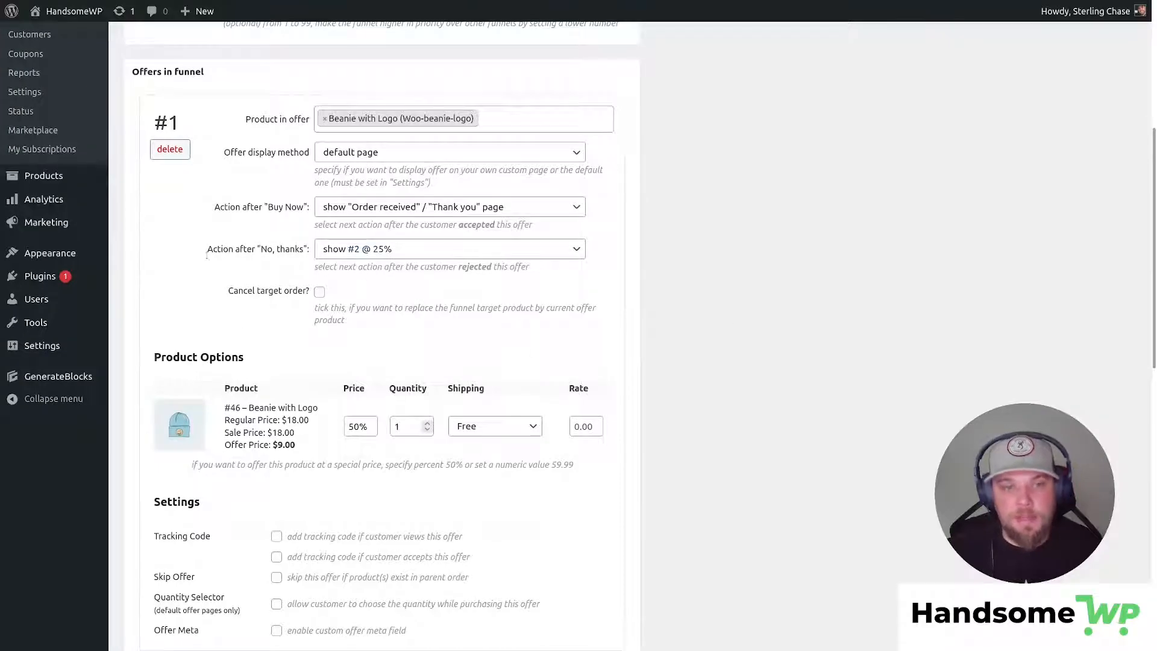
scroll(363, 284, down, 4)
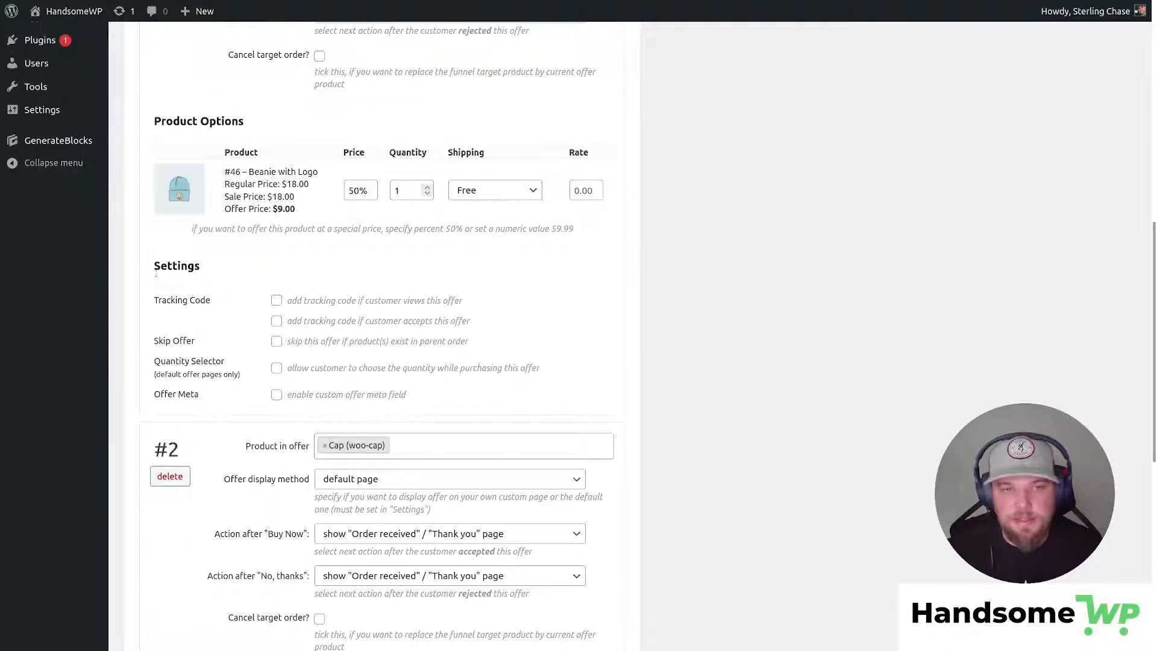
drag(158, 299, 212, 300)
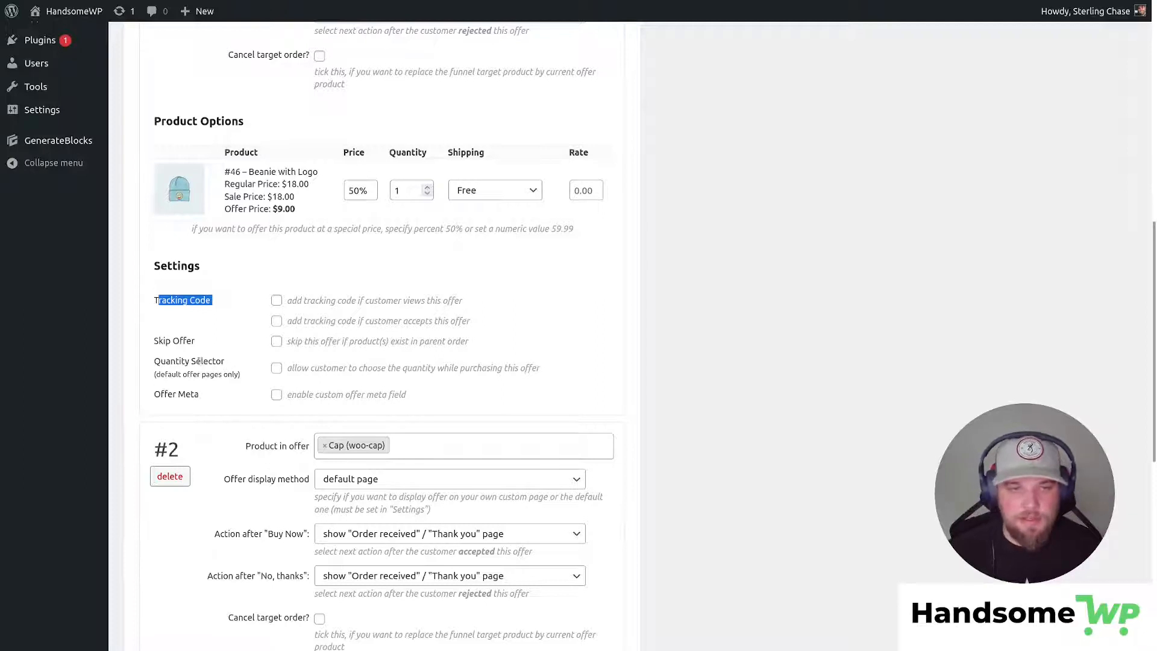
drag(152, 361, 247, 378)
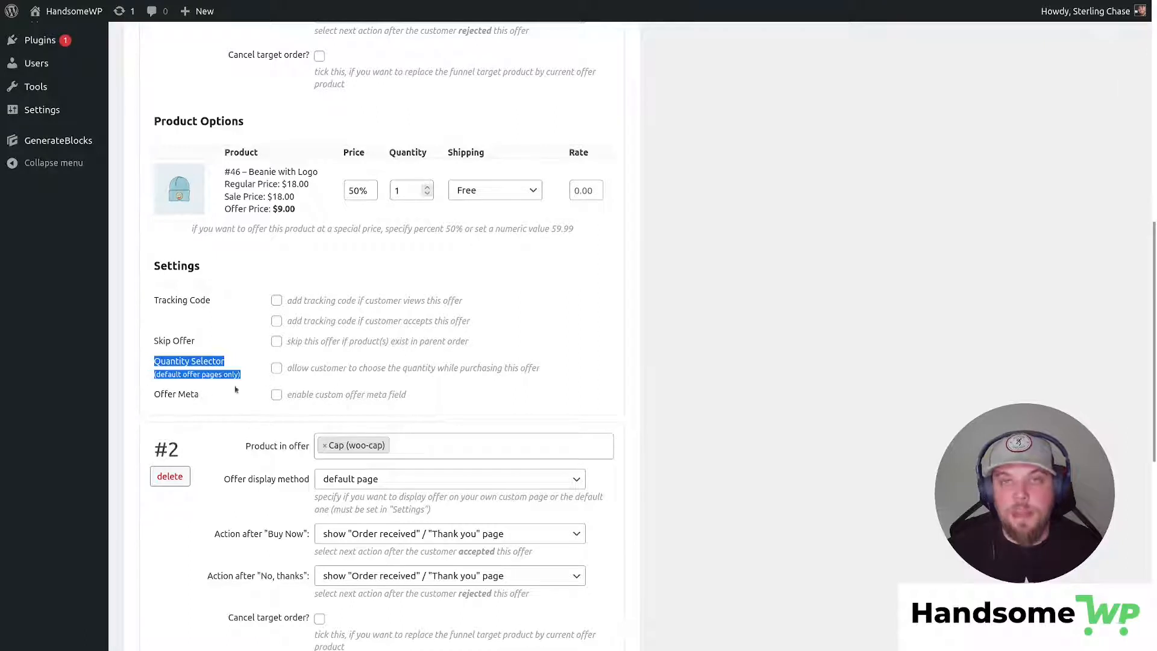
click(279, 395)
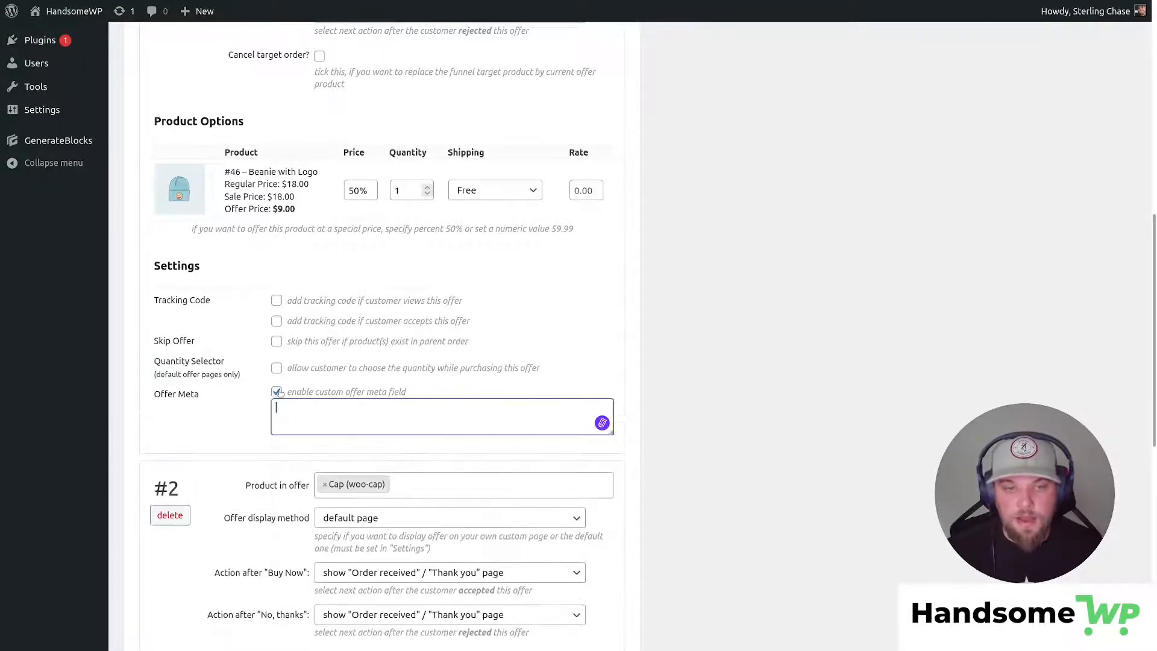
click(278, 395)
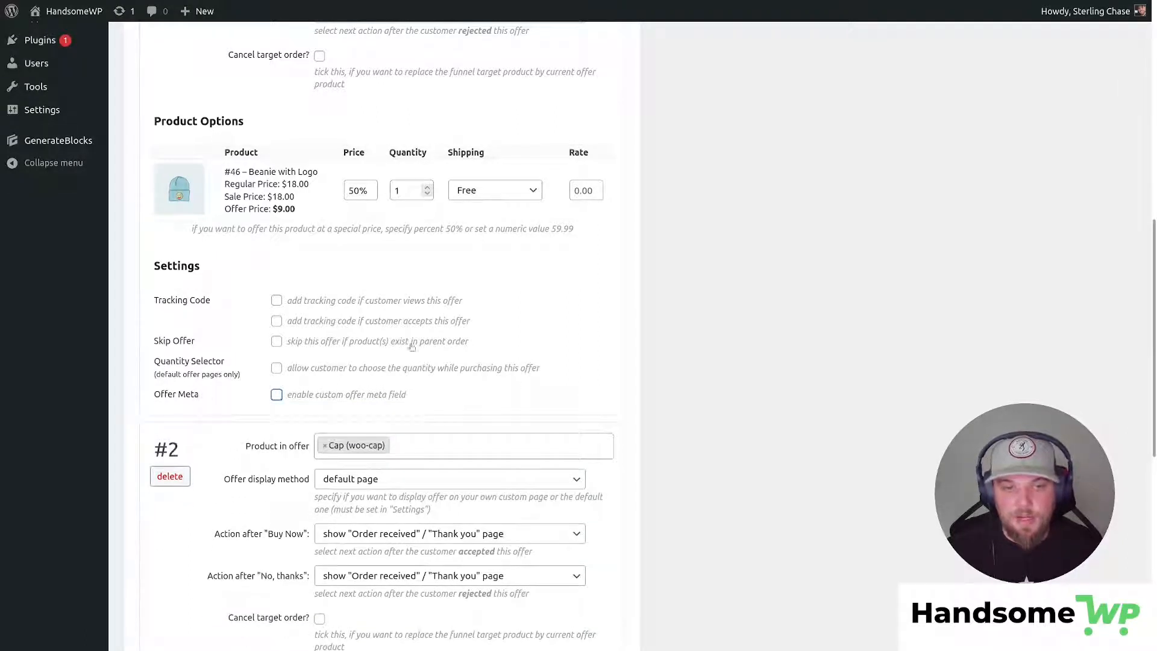
click(640, 392)
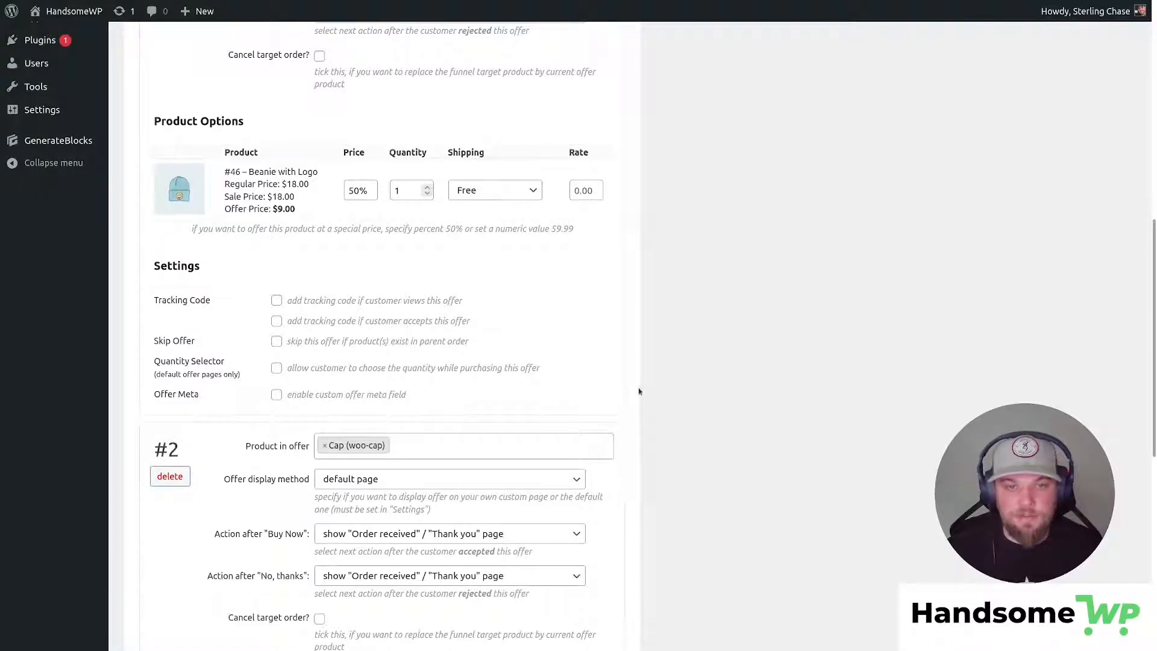
scroll(397, 402, up, 5)
scroll(392, 422, down, 5)
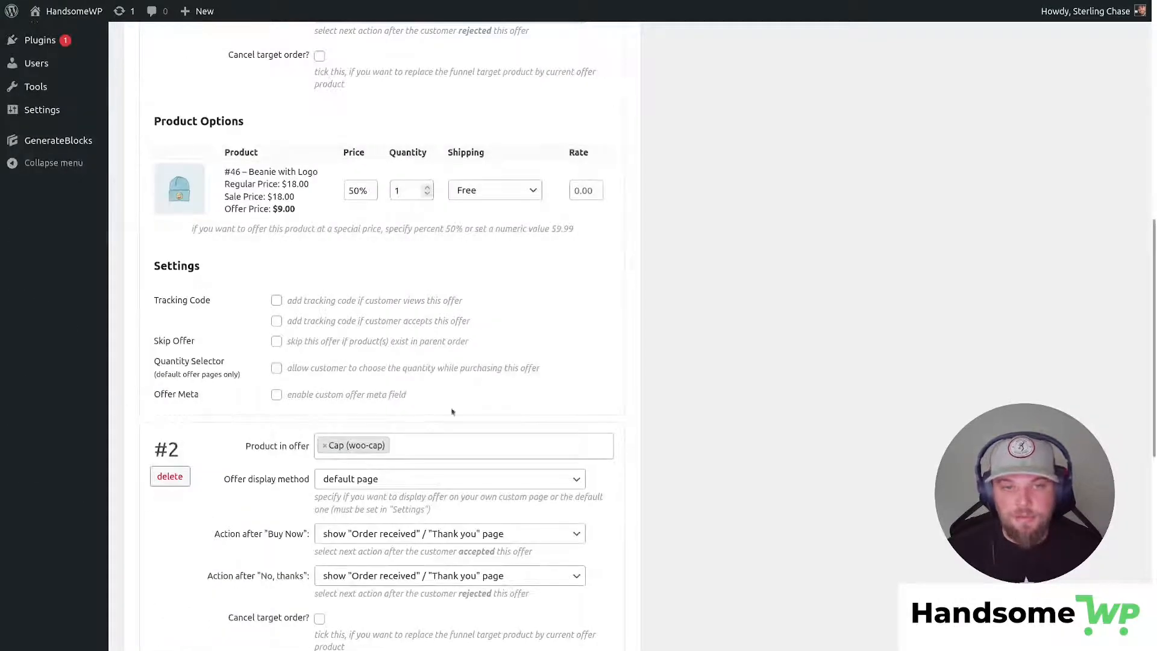
scroll(525, 324, up, 8)
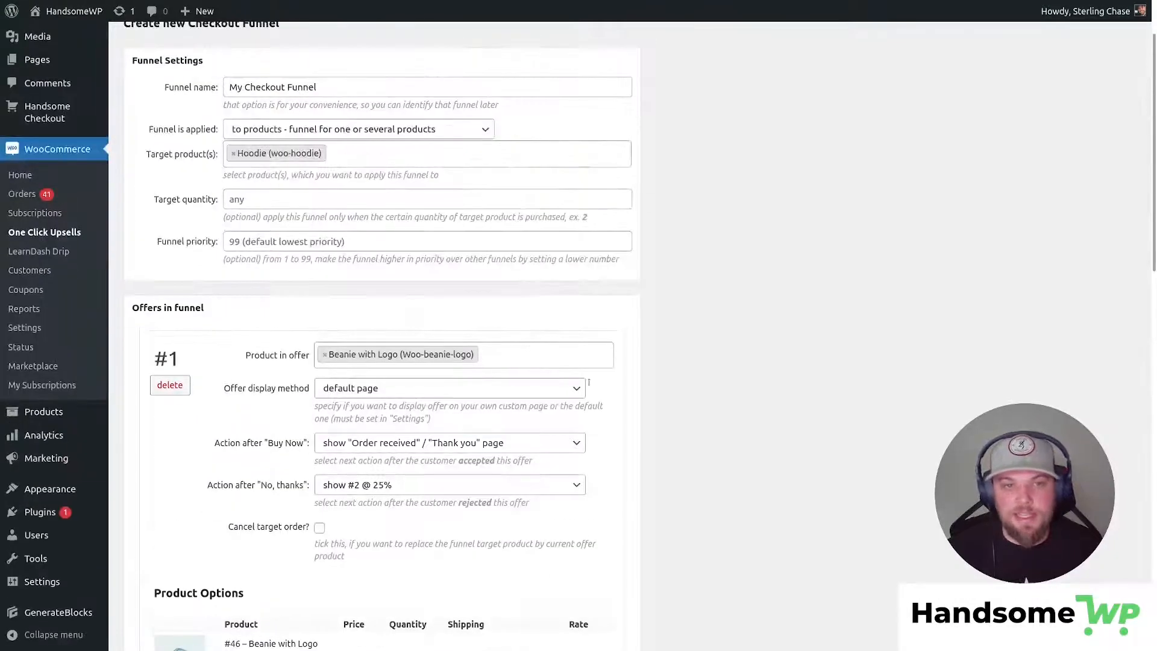
Review the Beanie 50% and Cap 25% offers and save My Checkout Funnel.
scroll(407, 328, down, 6)
scroll(408, 329, down, 10)
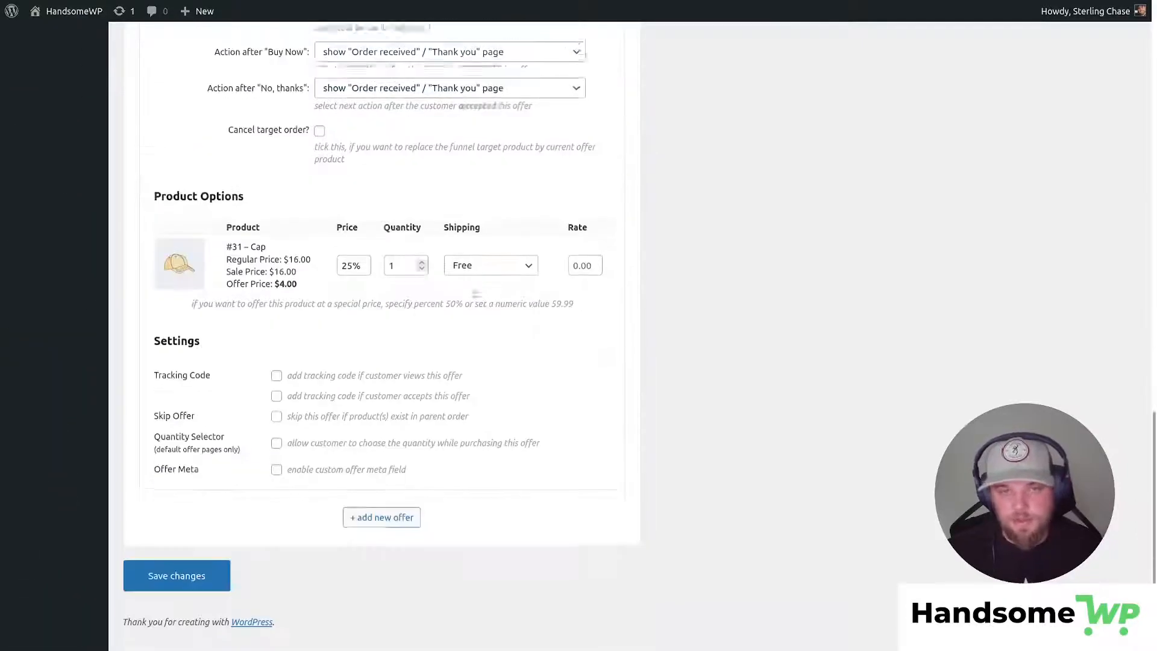
scroll(412, 390, up, 15)
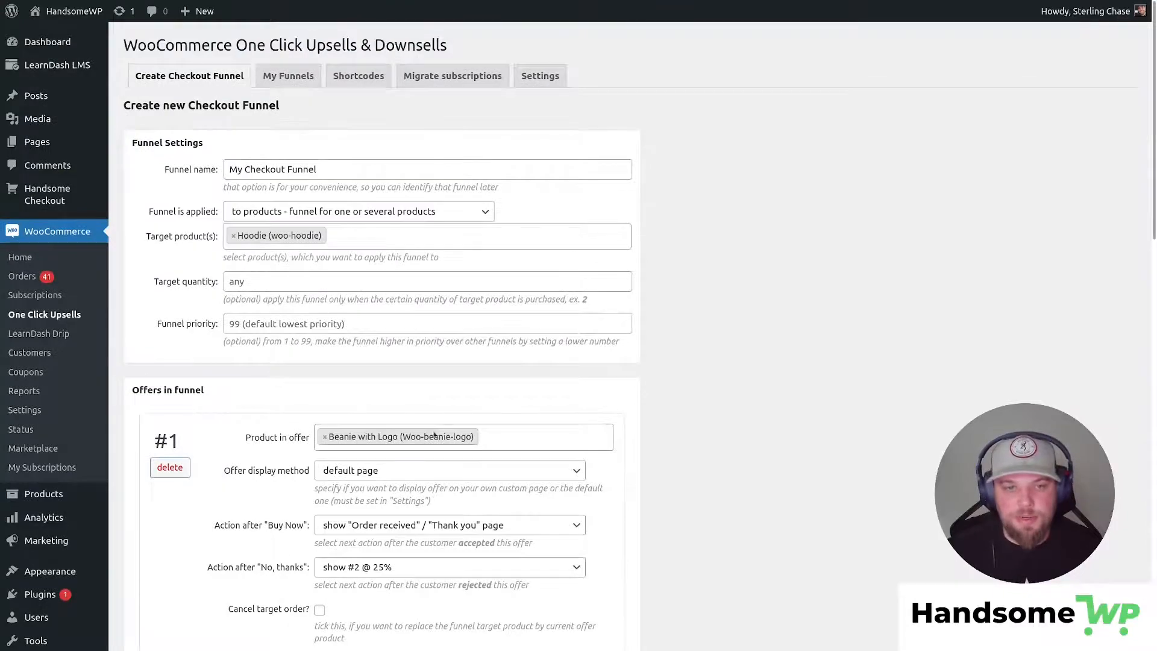
scroll(434, 435, down, 3)
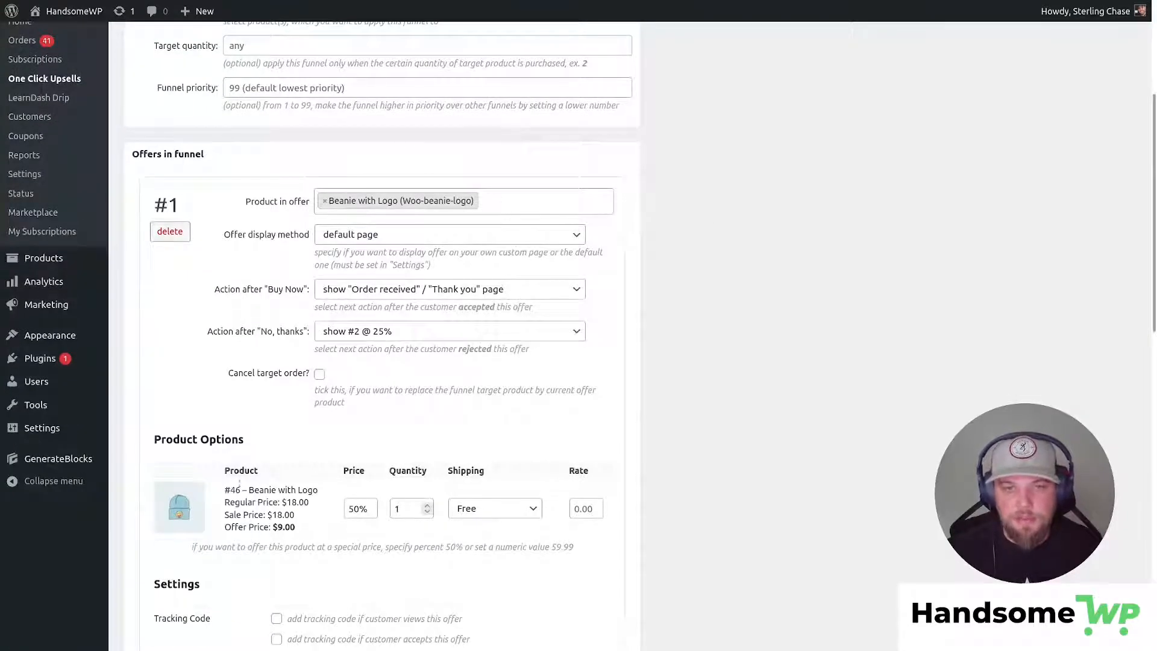
scroll(238, 396, down, 3)
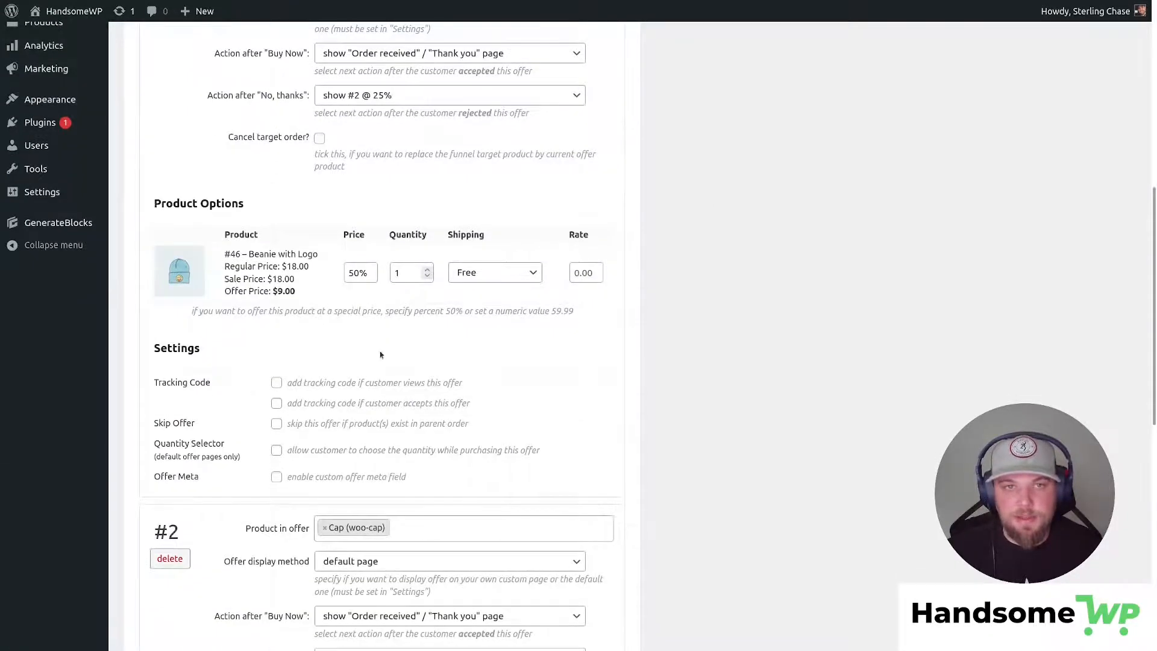
scroll(380, 354, down, 3)
scroll(418, 335, down, 1)
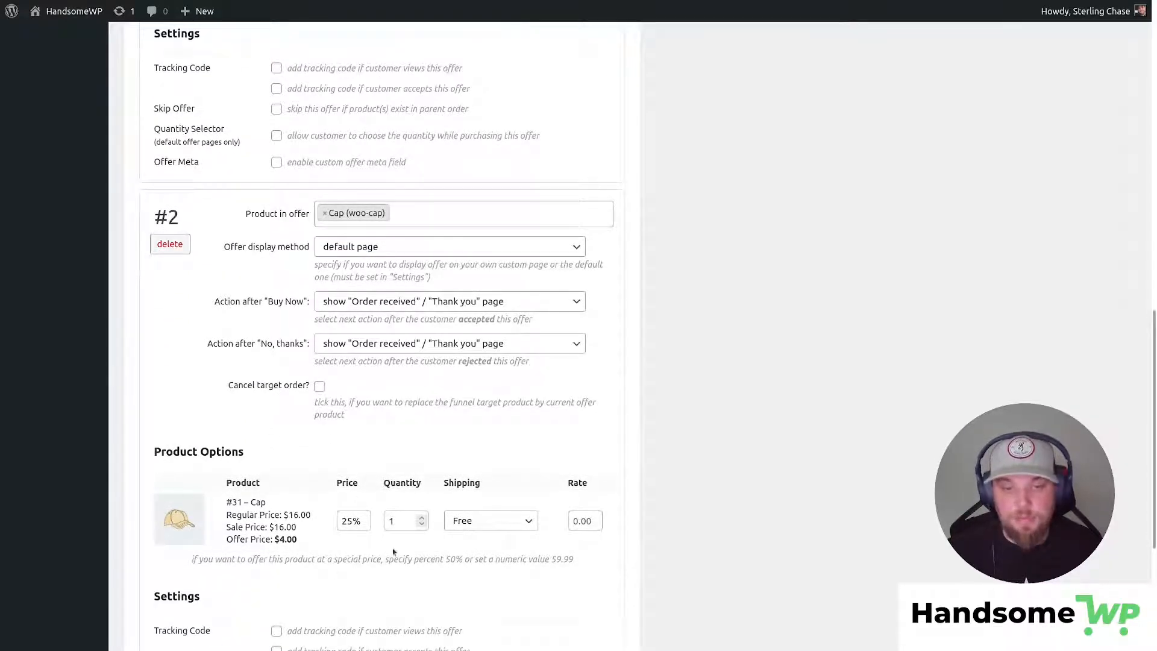
scroll(393, 551, down, 3)
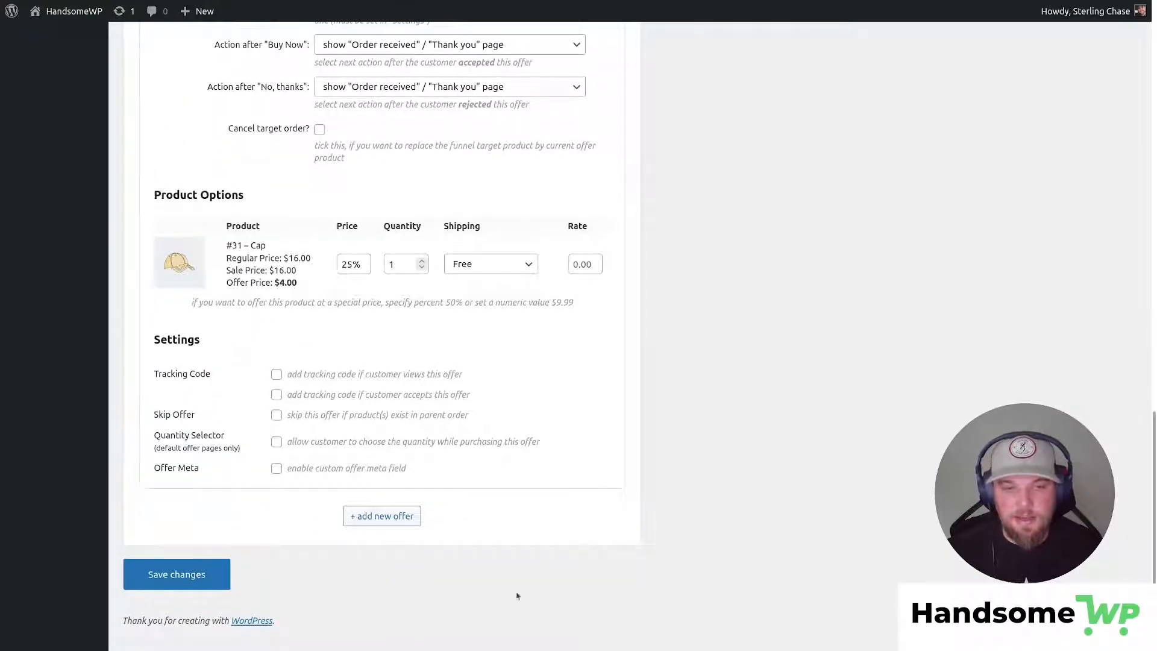
scroll(621, 388, up, 2)
scroll(427, 336, down, 2)
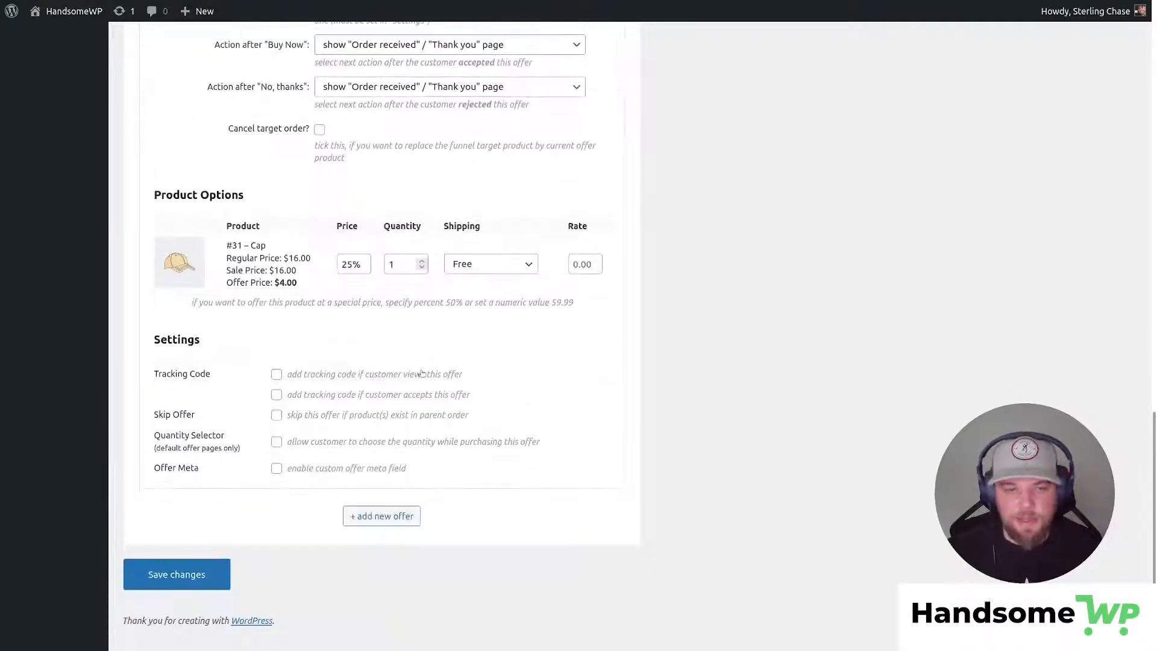
click(202, 572)
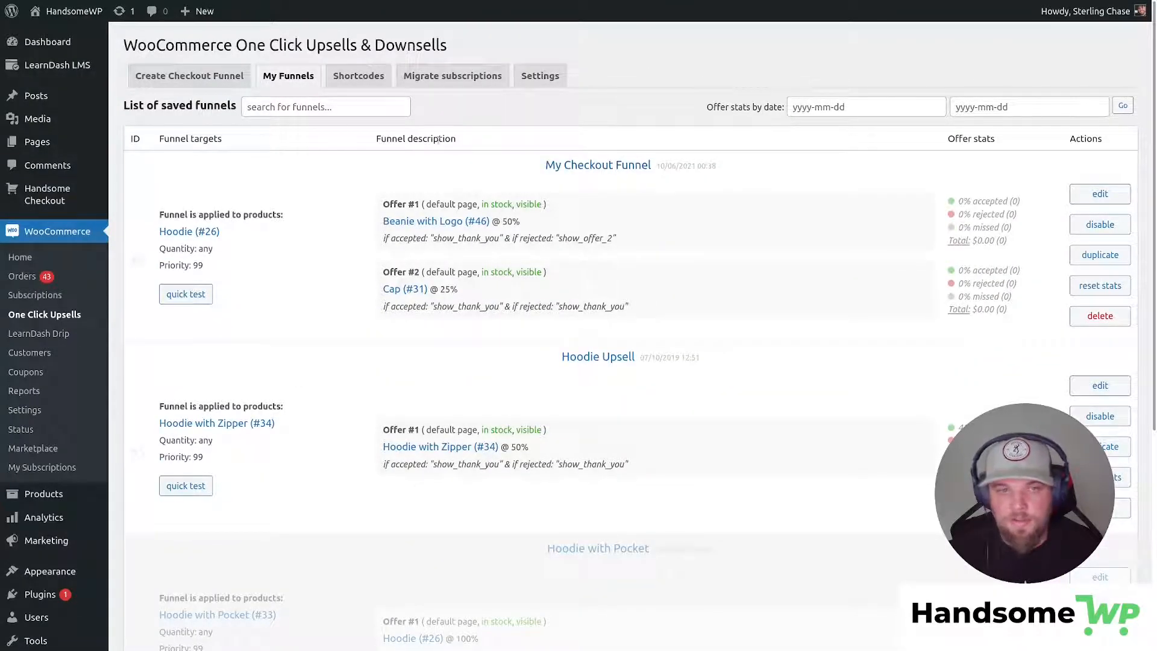
Quick-test My Checkout Funnel, proceed to checkout, and copy the test card number.
click(185, 294)
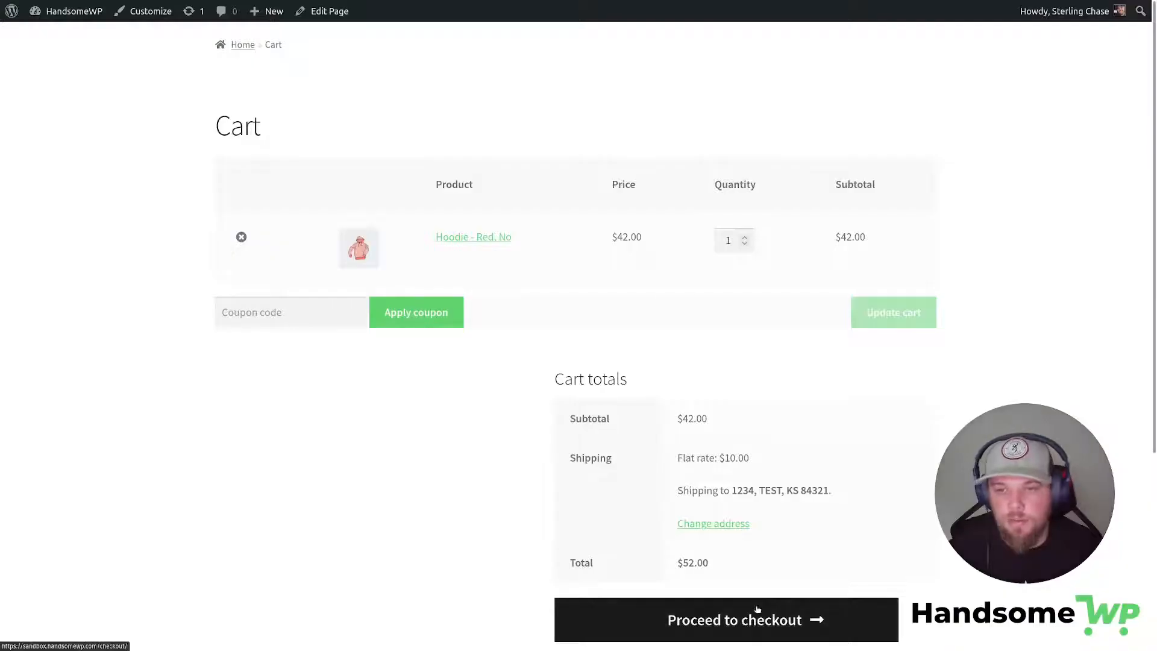
click(757, 609)
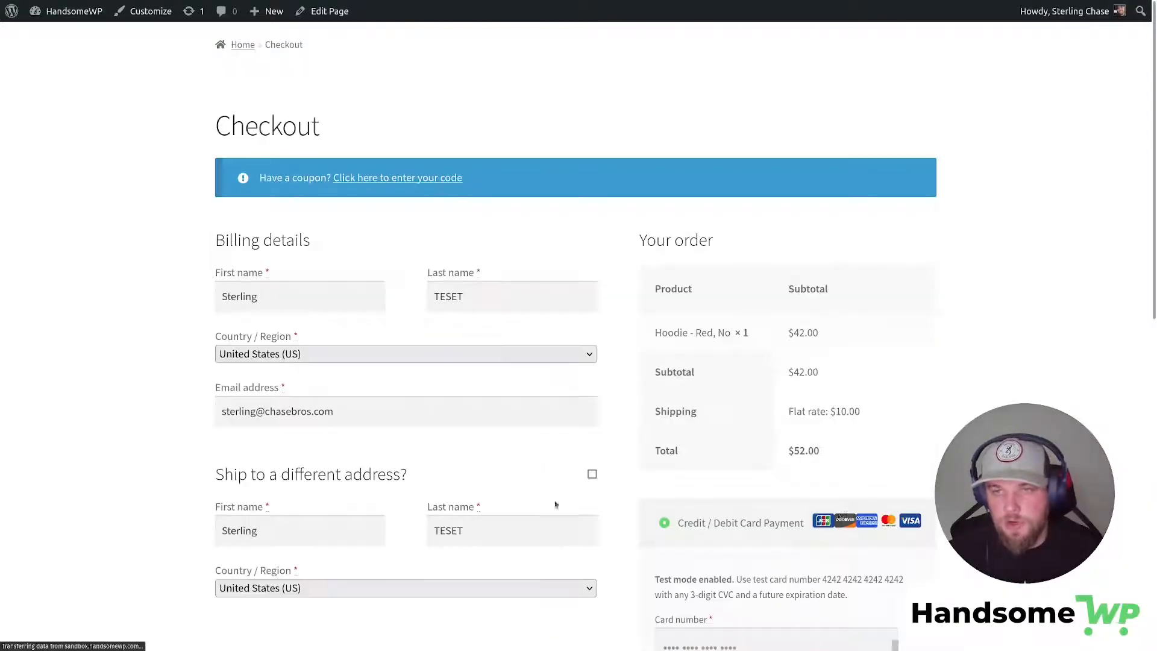
drag(905, 579, 823, 579)
key(ctrl+c)
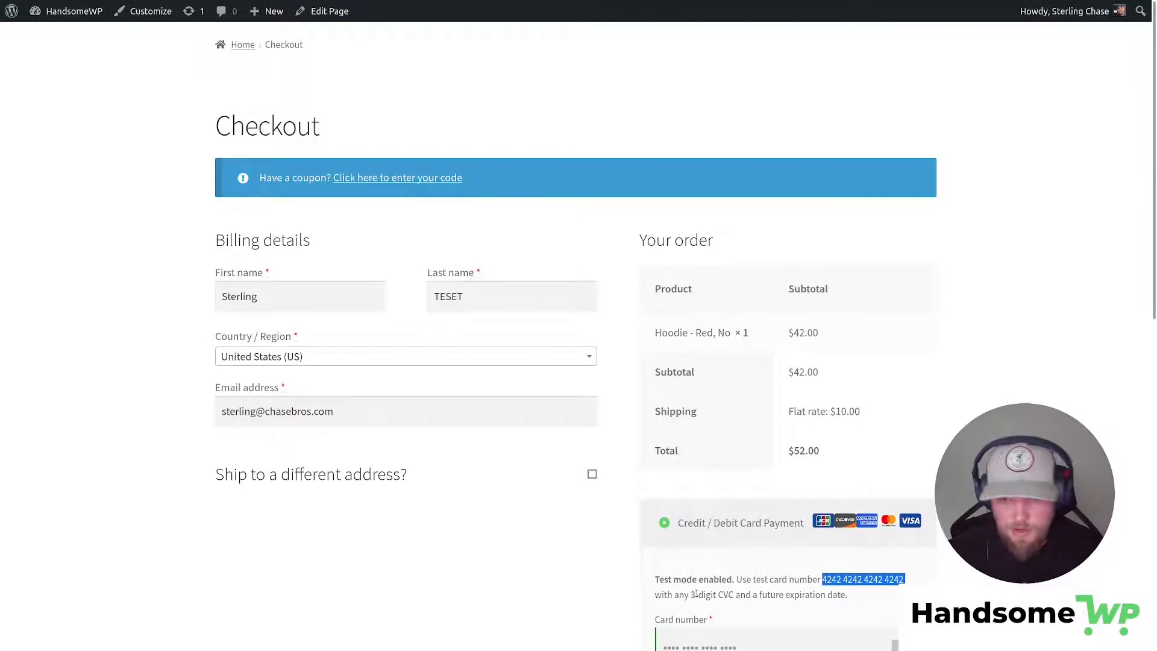
scroll(697, 594, down, 5)
Enter the test card number, expiry 12/34 and CVC 123, and place the order.
click(724, 332)
key(ctrl+v)
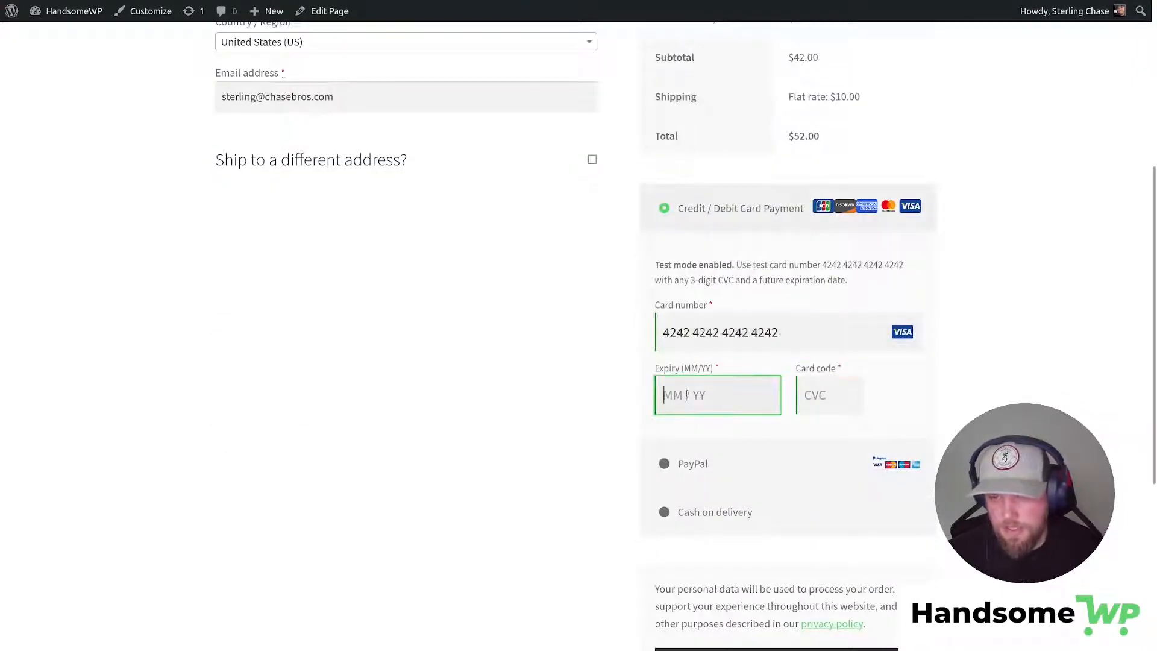
text(1234)
text(123)
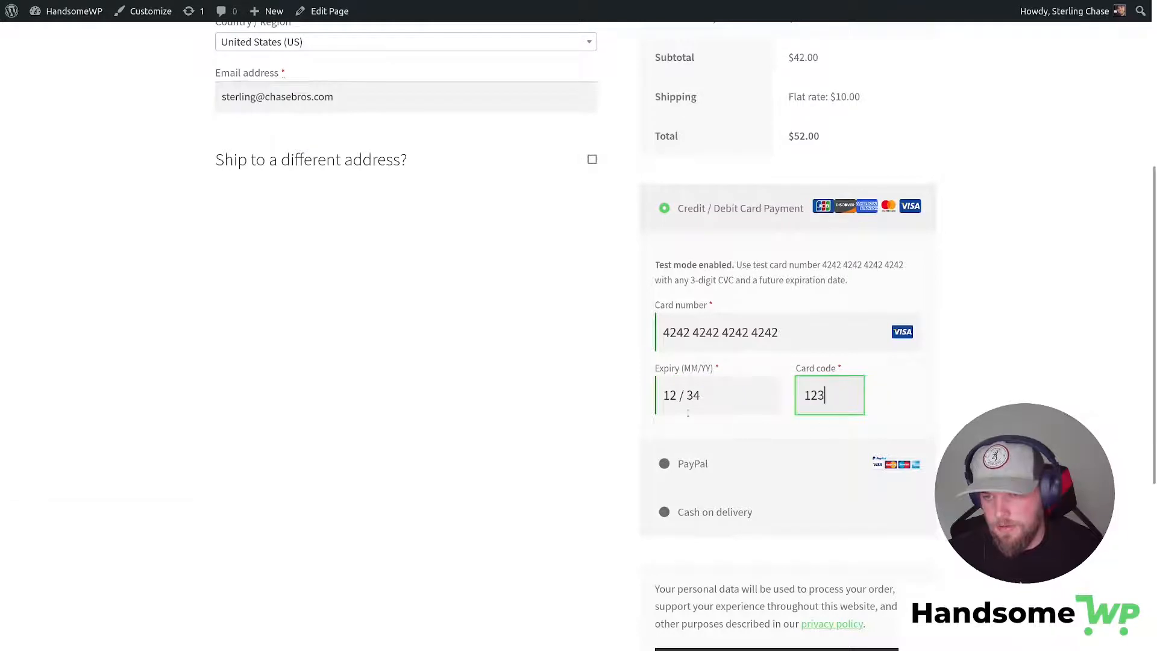
scroll(688, 413, down, 5)
click(788, 354)
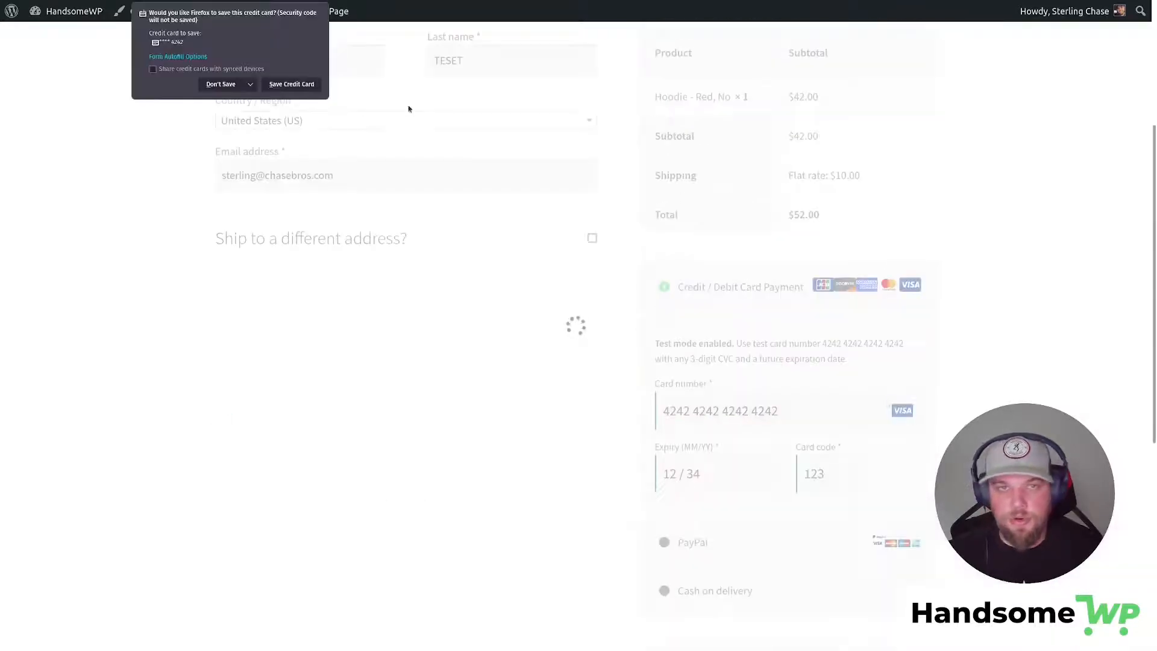
click(409, 109)
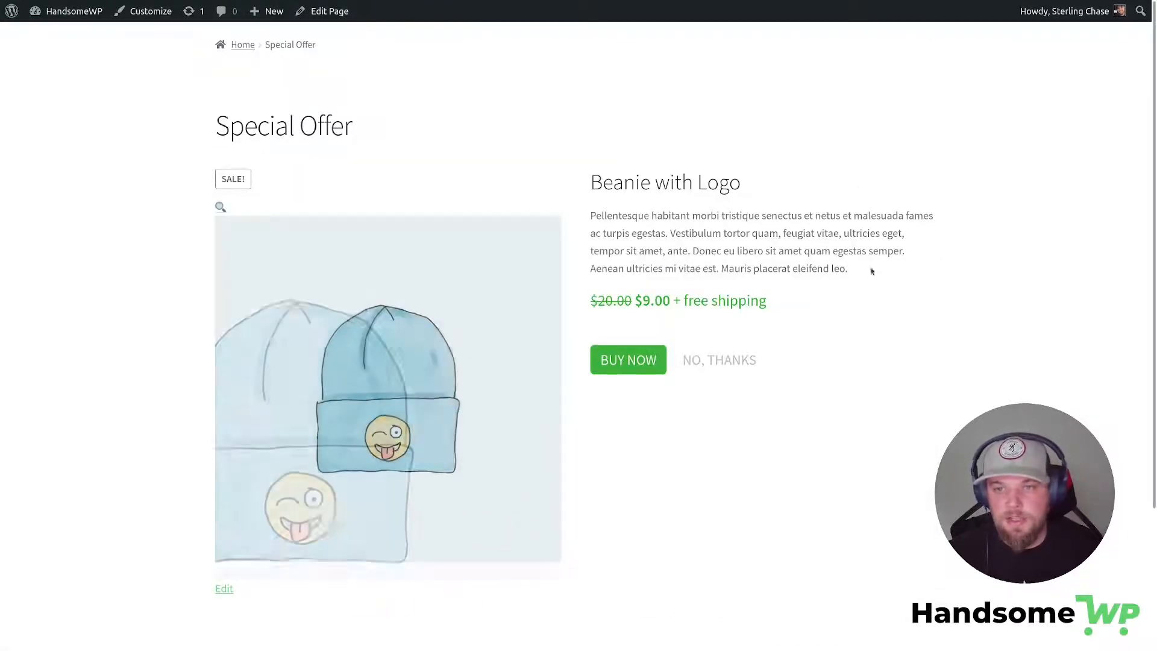
Highlight the Beanie with Logo offer's $9.00 price, original $20.00 price, and product name.
drag(644, 302, 672, 300)
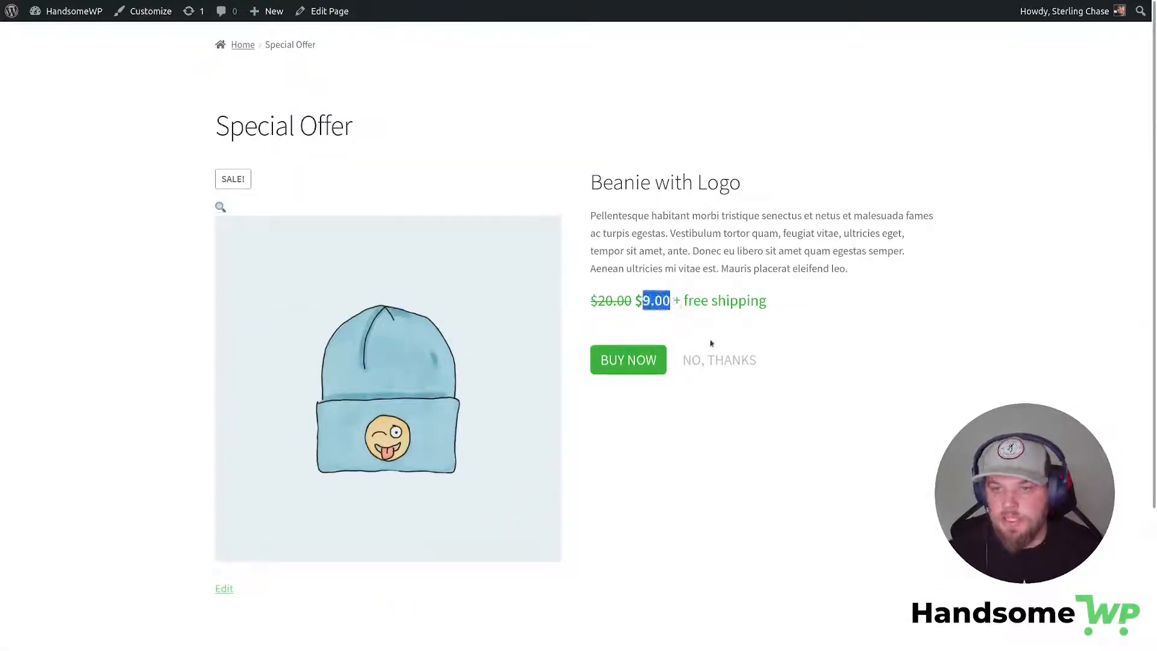
scroll(829, 382, down, 3)
scroll(909, 354, up, 3)
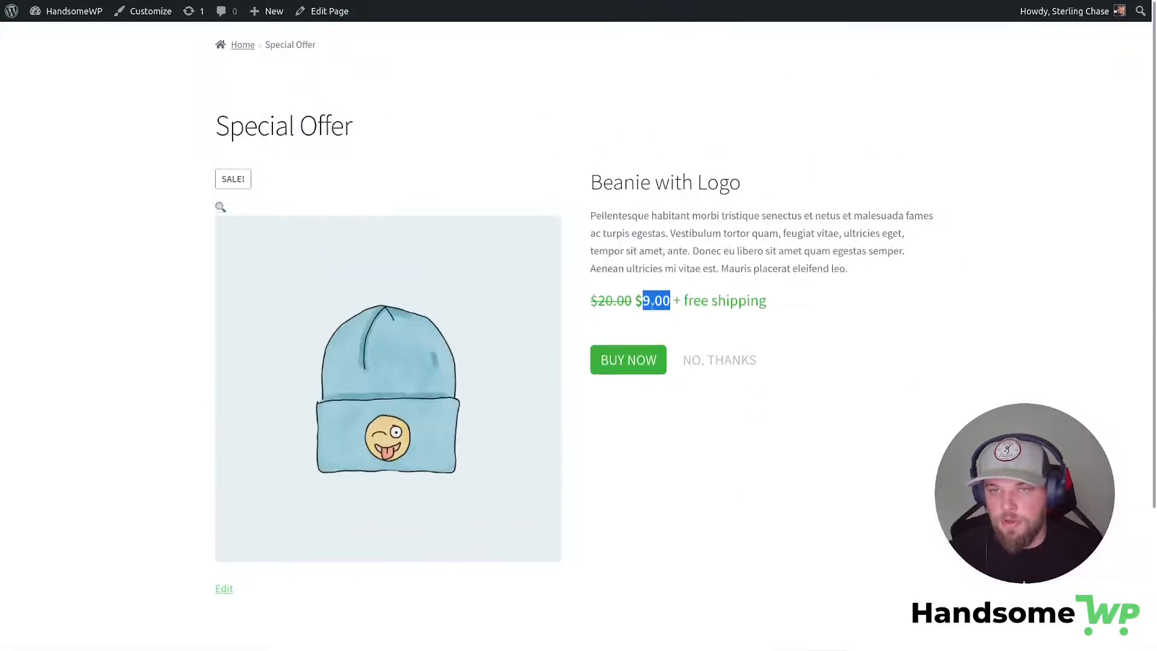
drag(598, 300, 635, 300)
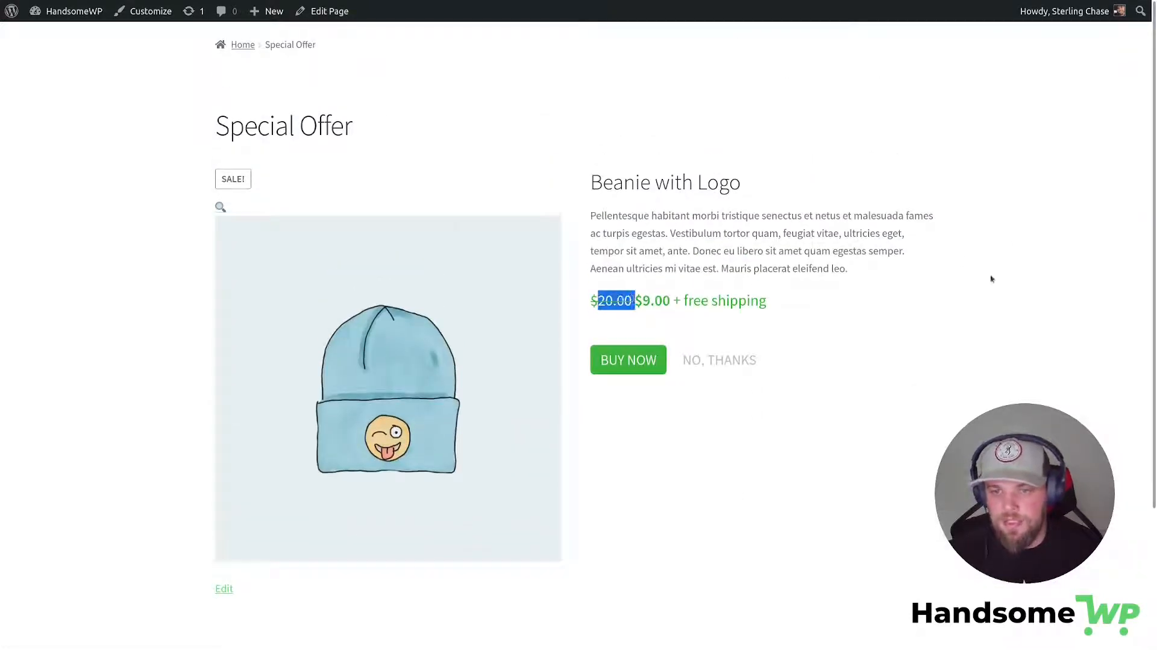
scroll(983, 370, down, 3)
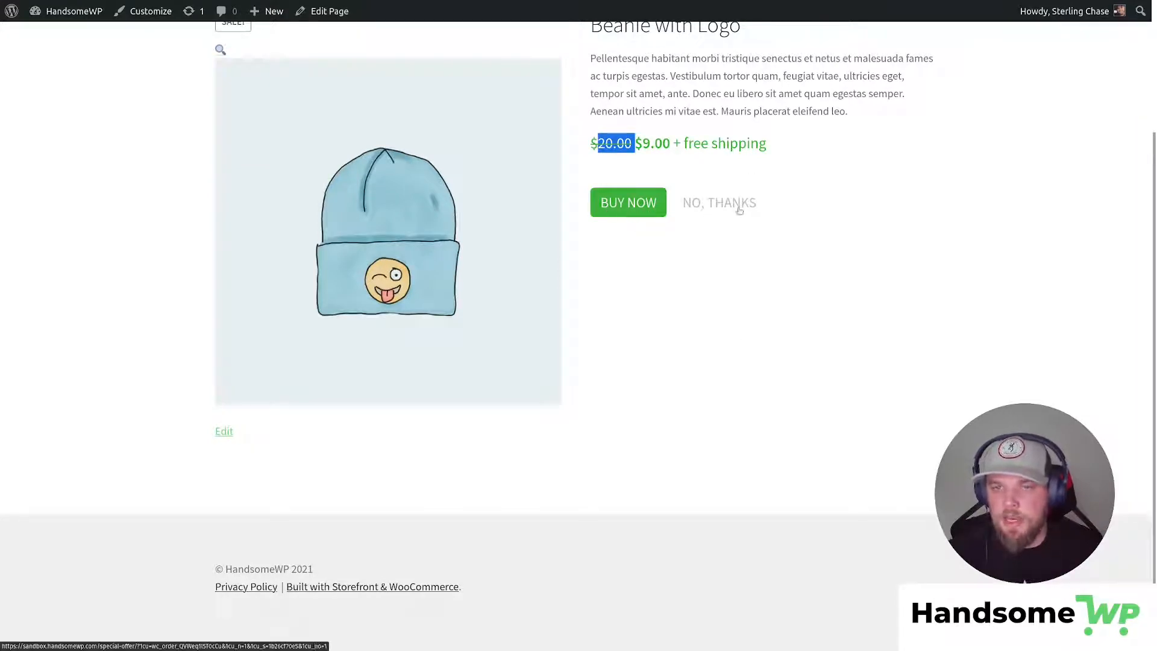
scroll(795, 331, up, 3)
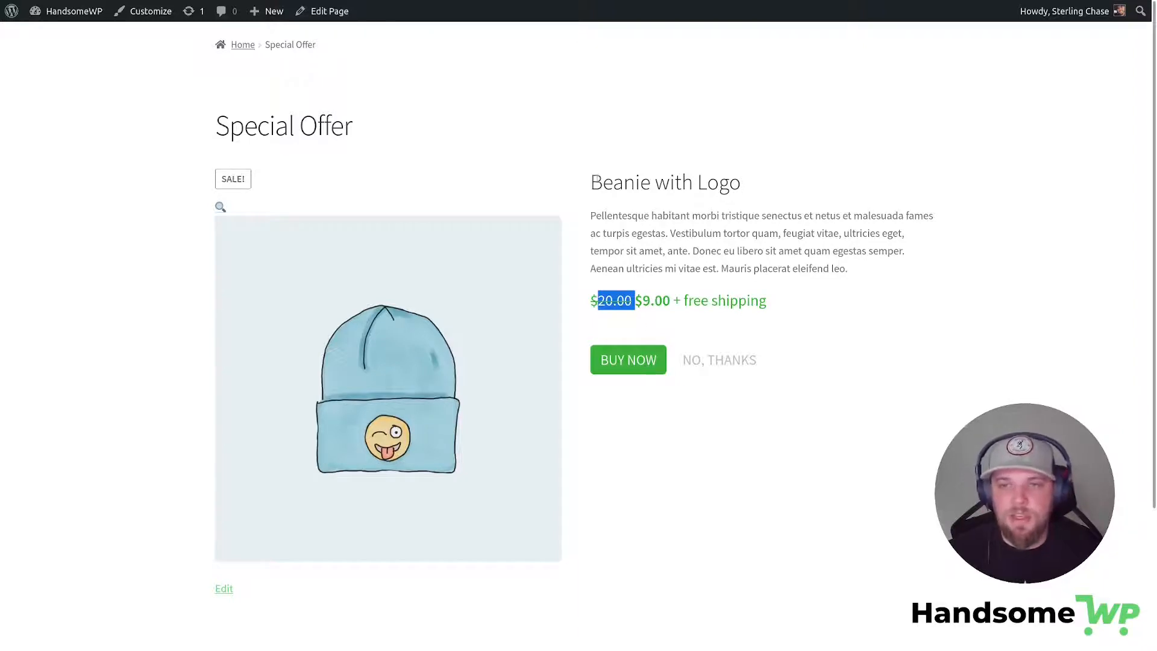
triple_click(711, 190)
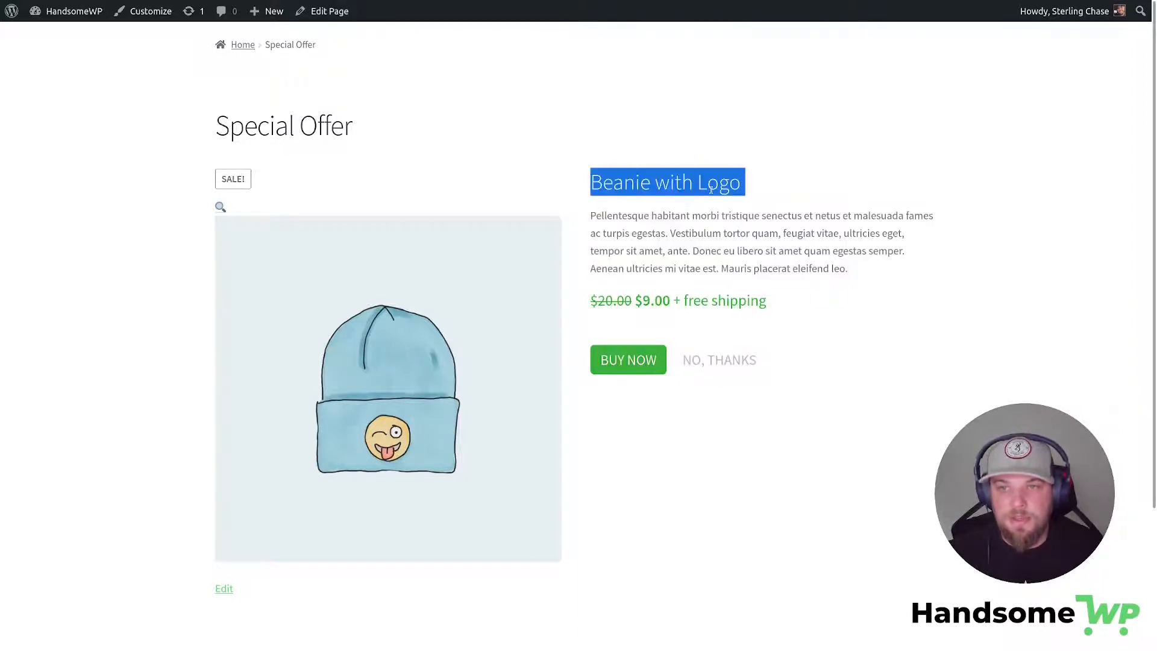
Decline the Beanie offer and buy the $4.00 Cap offer.
click(734, 360)
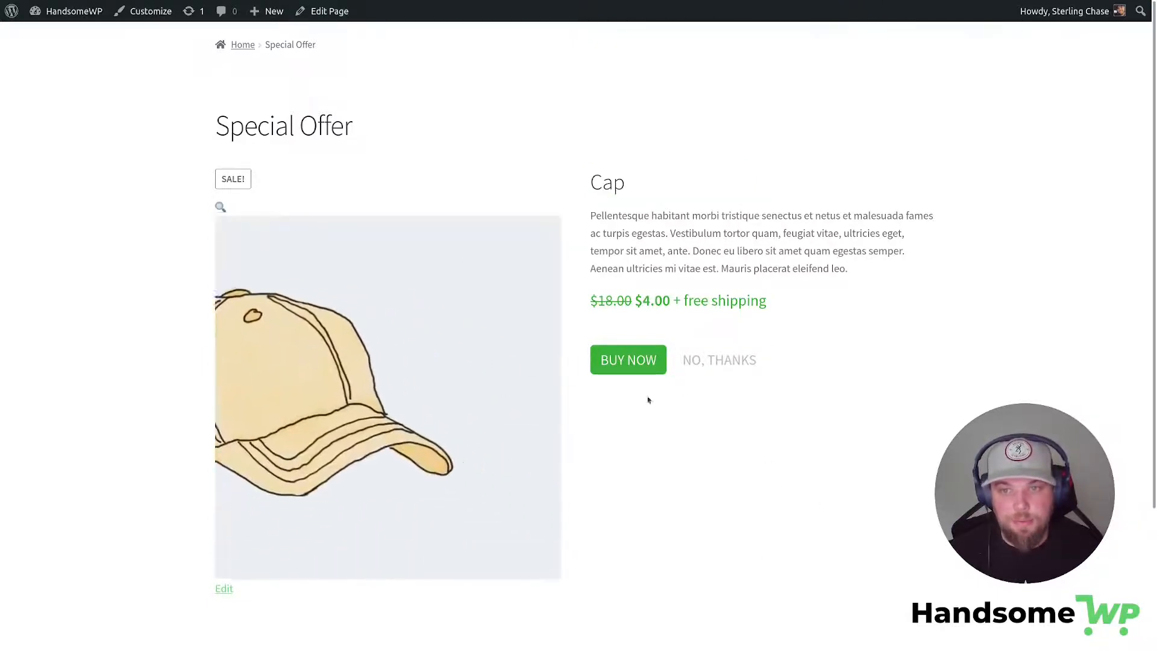
drag(644, 300, 672, 300)
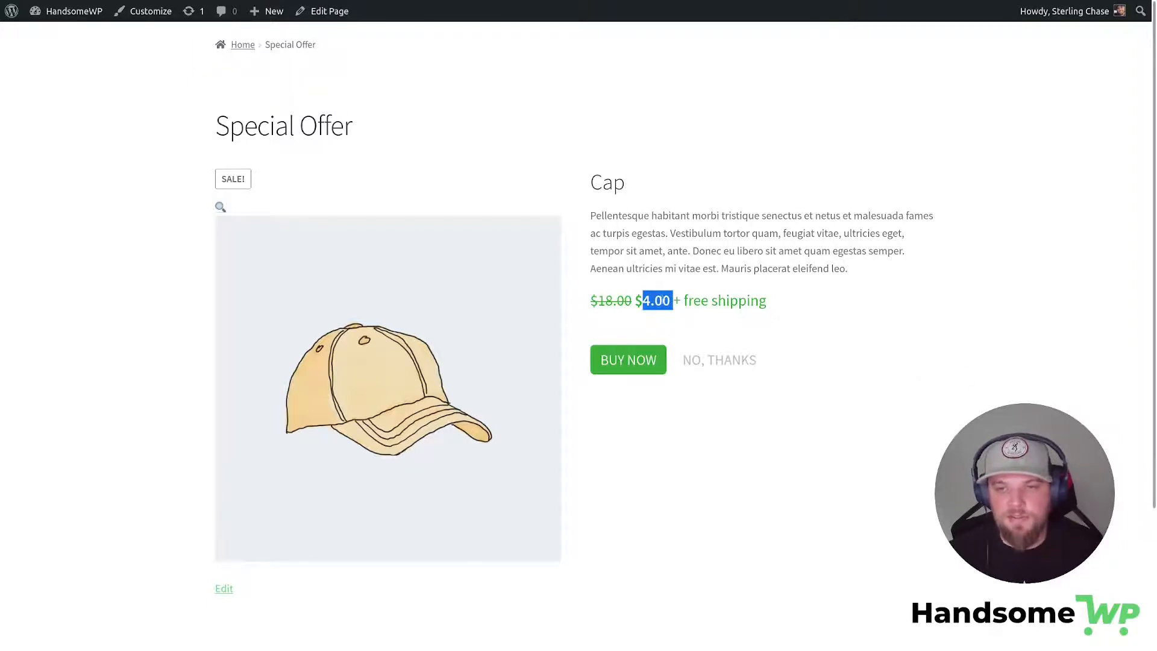
click(639, 359)
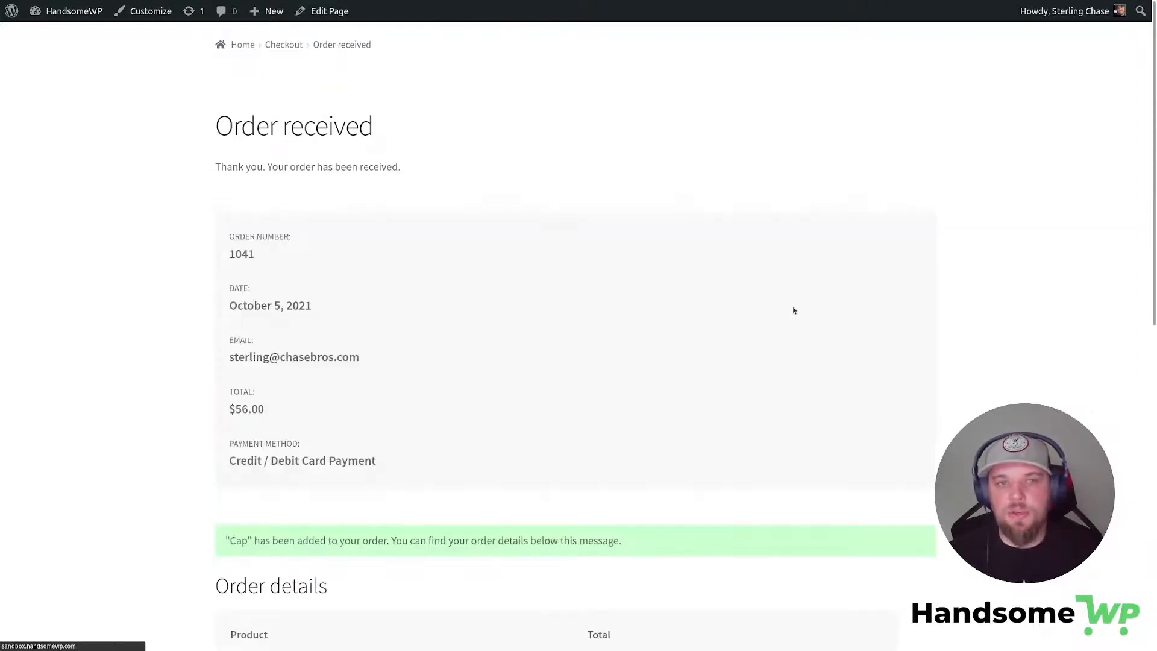
Review the order details (Hoodie plus Cap, $56.00 total) and return to the My Funnels list.
scroll(793, 308, down, 6)
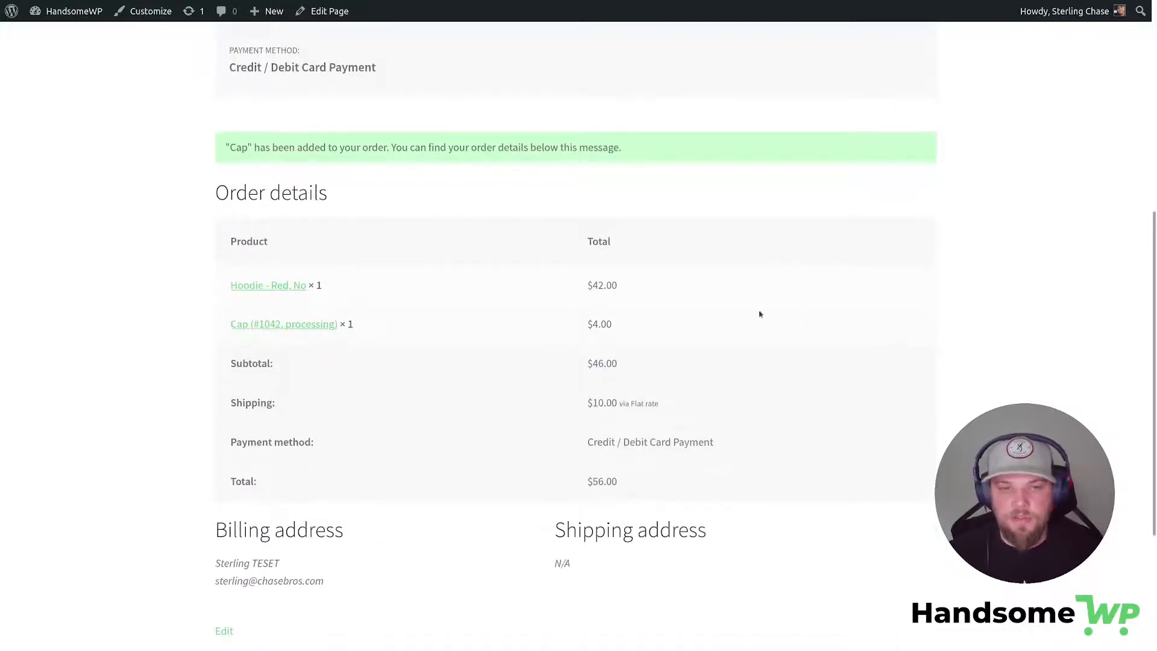
drag(212, 262, 378, 312)
click(720, 333)
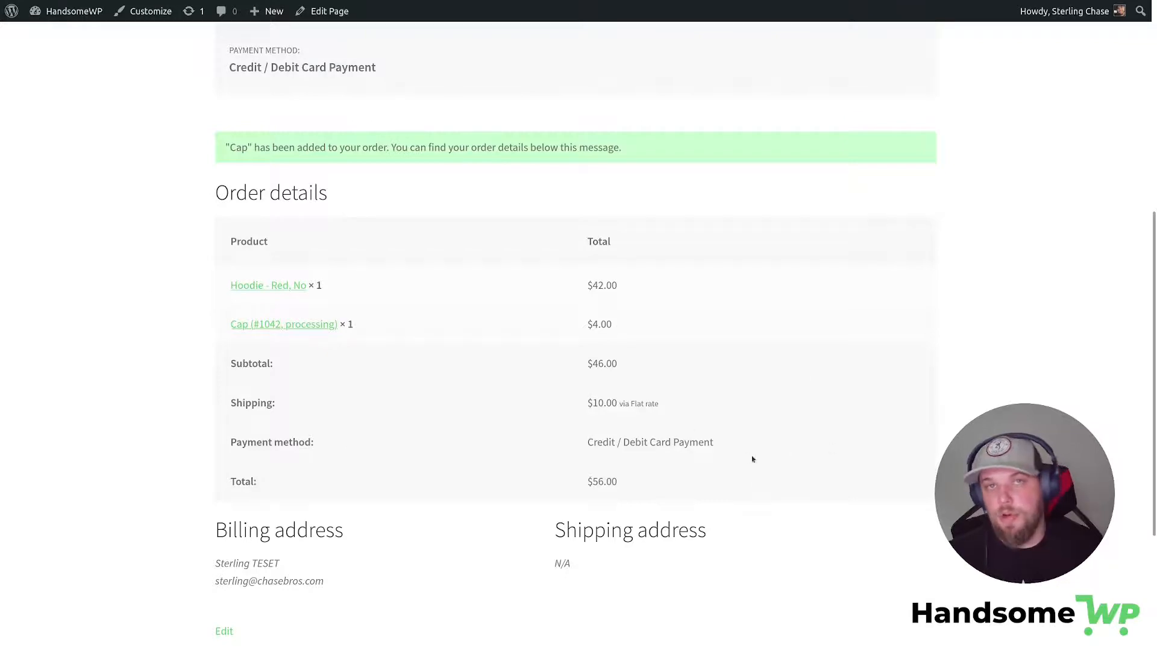
scroll(753, 460, up, 4)
scroll(732, 468, down, 5)
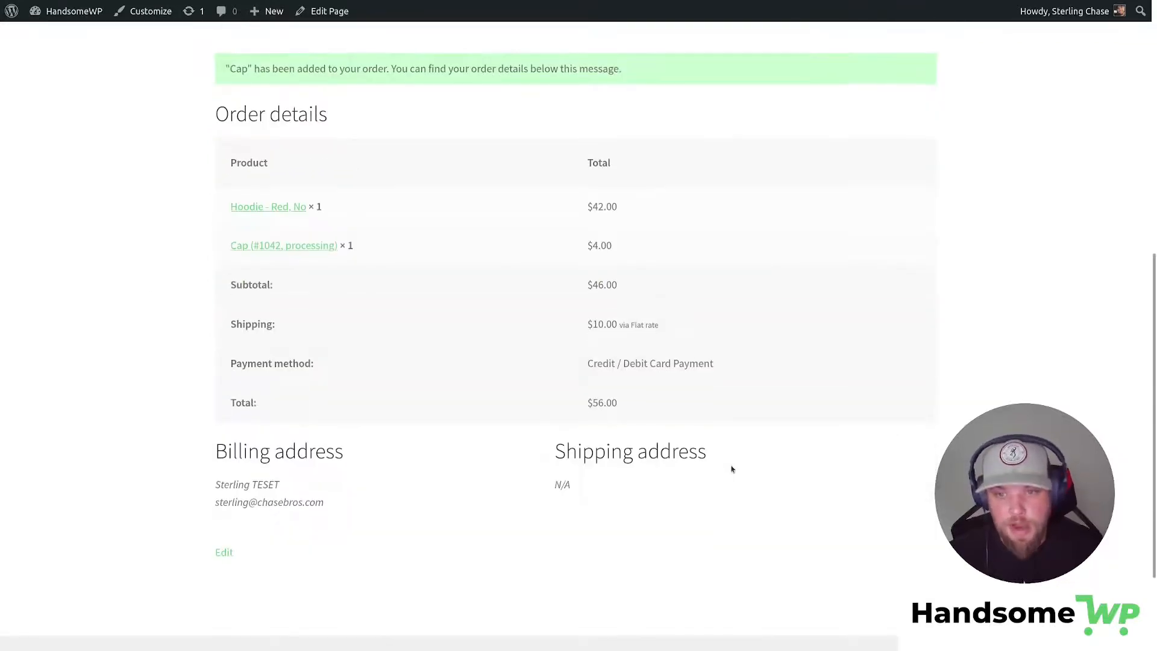
scroll(731, 469, up, 8)
scroll(731, 469, down, 5)
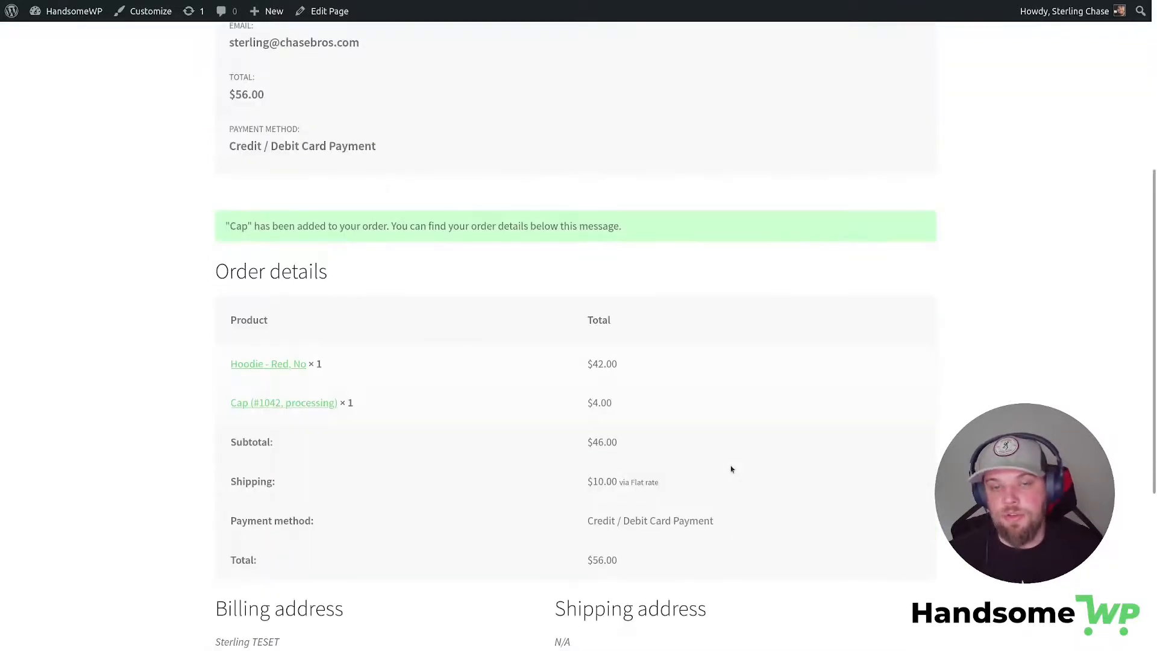
drag(228, 364, 312, 363)
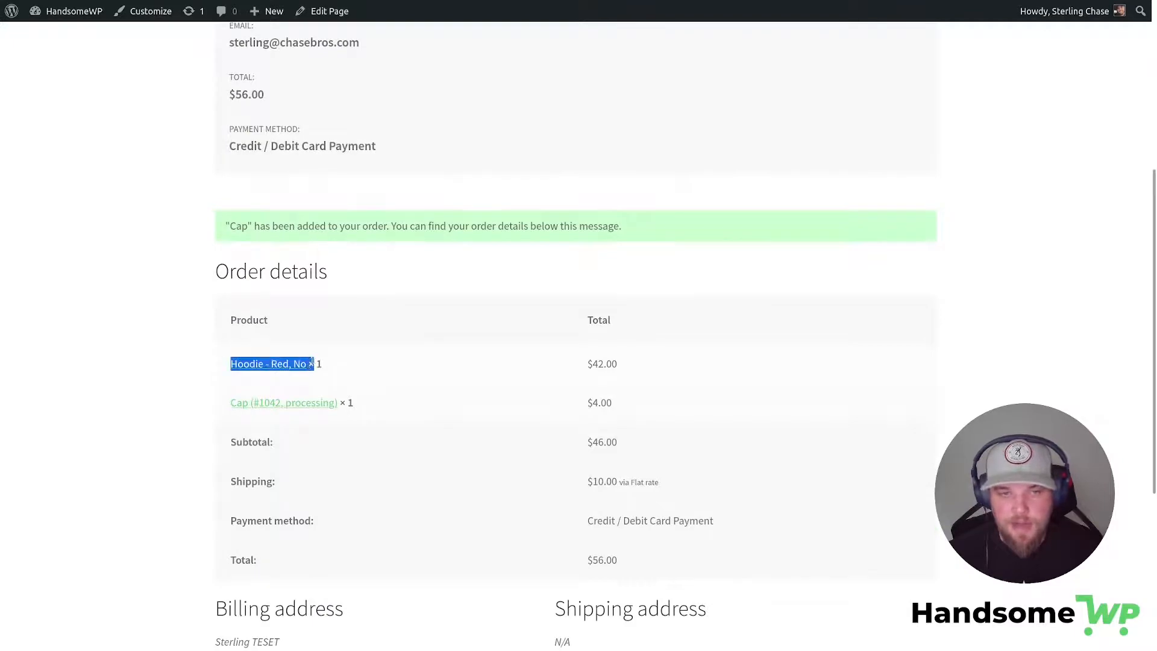
drag(218, 406, 382, 408)
scroll(609, 406, up, 5)
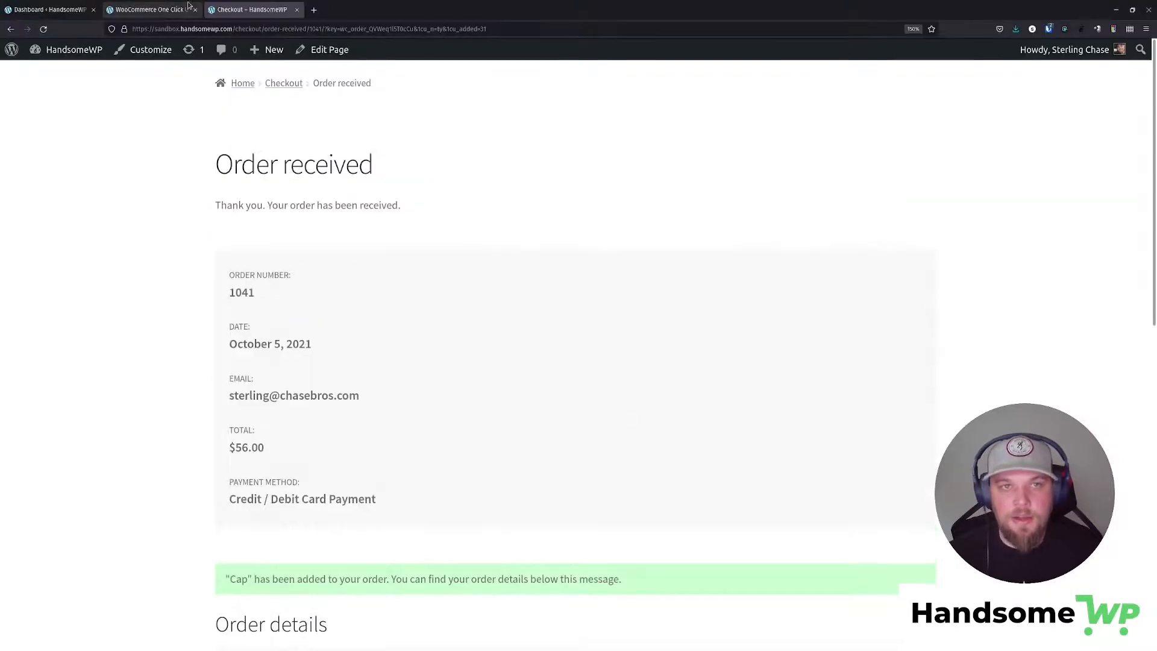
click(150, 13)
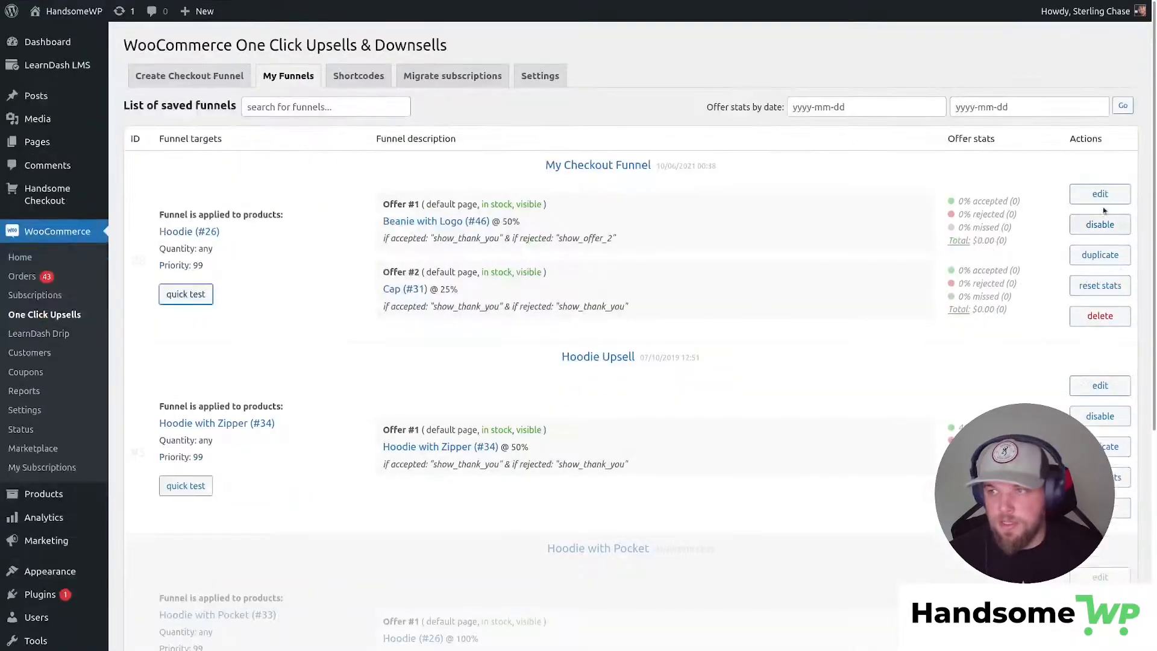
Edit My Checkout Funnel and try setting the Beanie's Buy Now action to the Cap offer.
click(1100, 193)
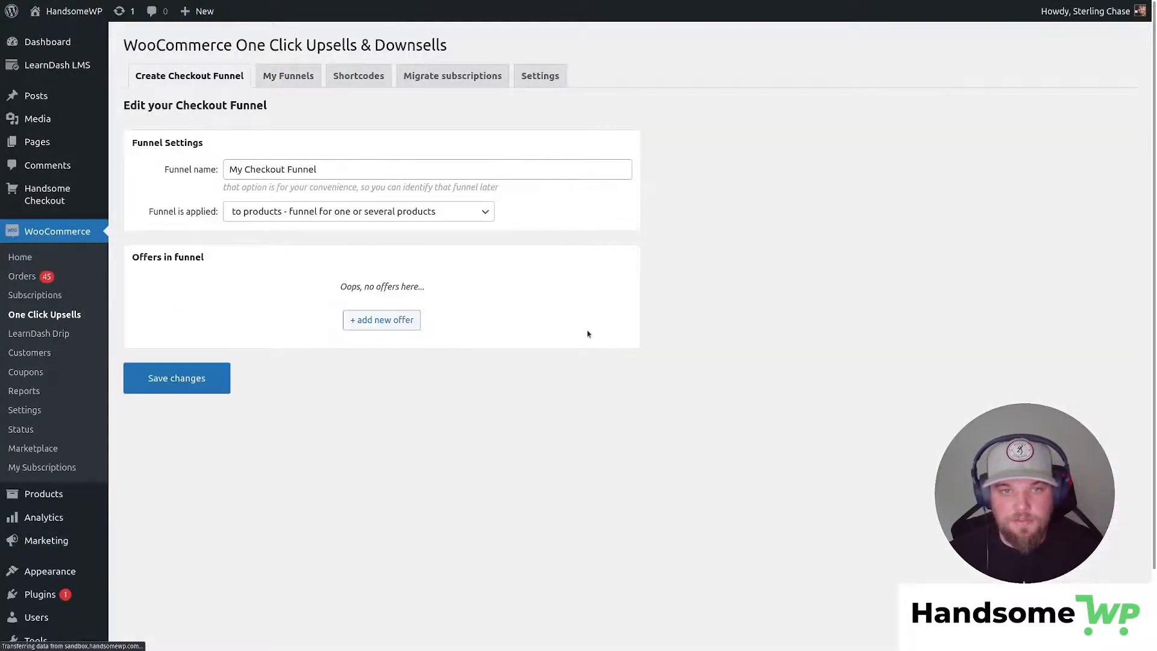
scroll(588, 334, down, 2)
scroll(461, 335, down, 4)
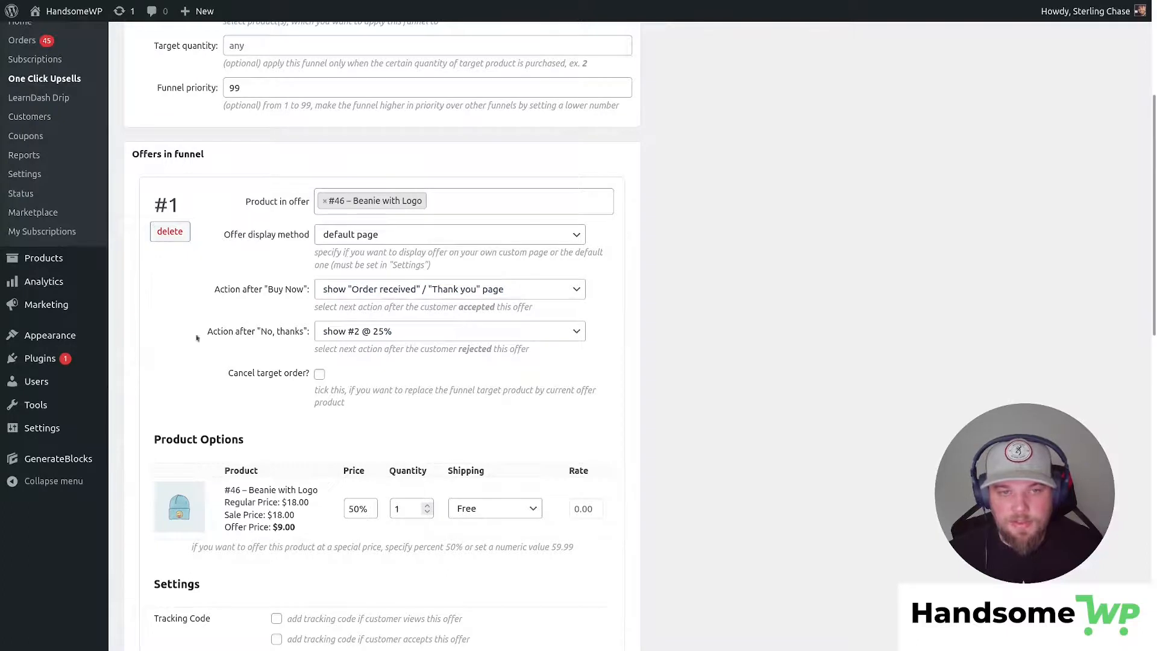
click(474, 288)
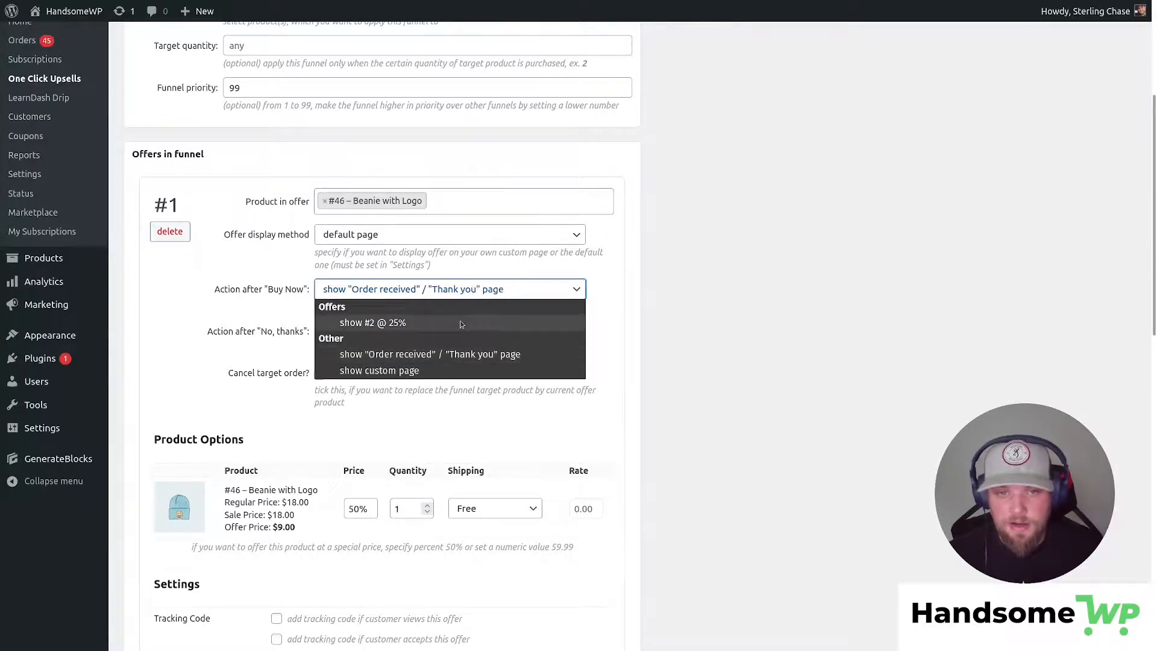
click(482, 318)
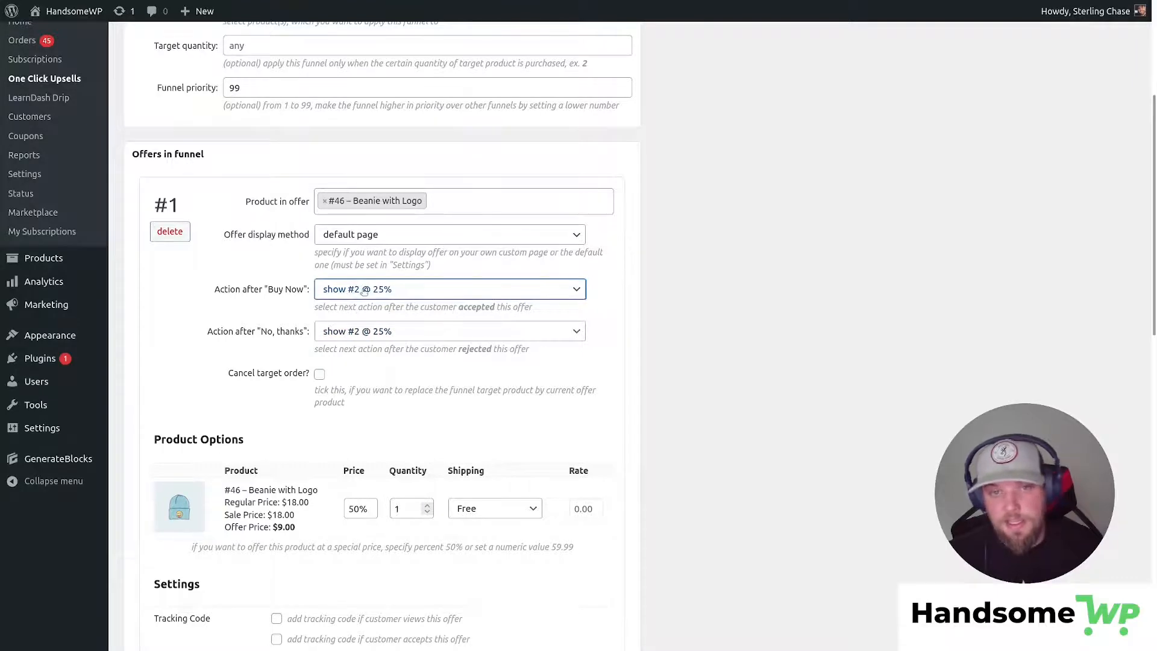
scroll(410, 542, down, 8)
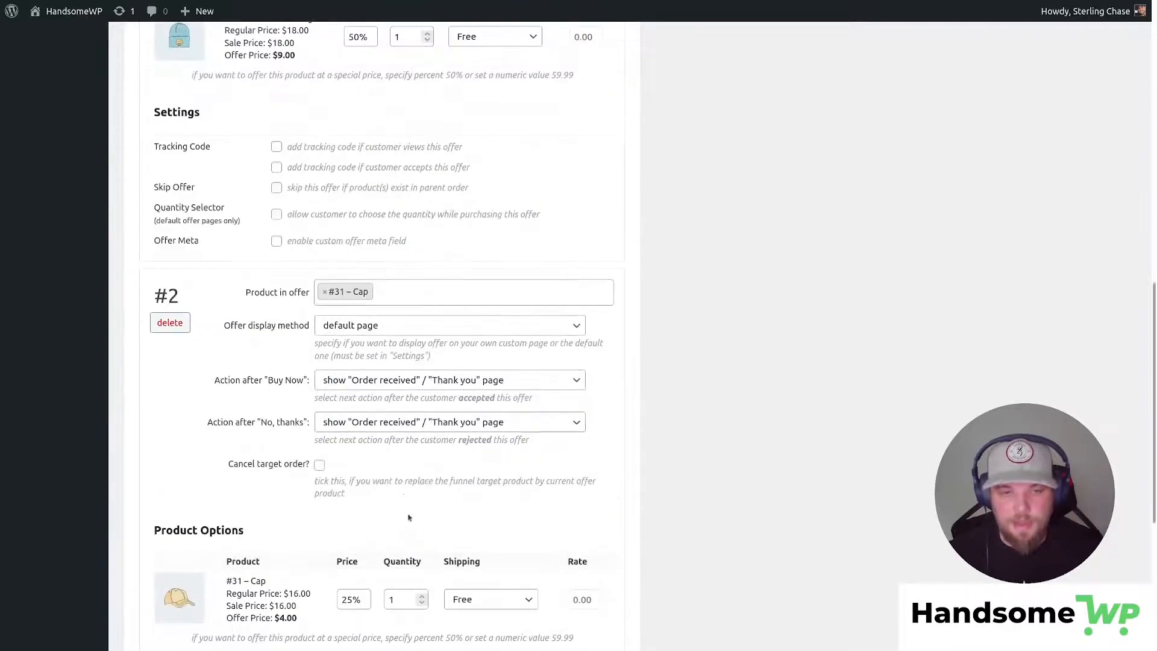
scroll(286, 497, up, 12)
scroll(366, 291, down, 3)
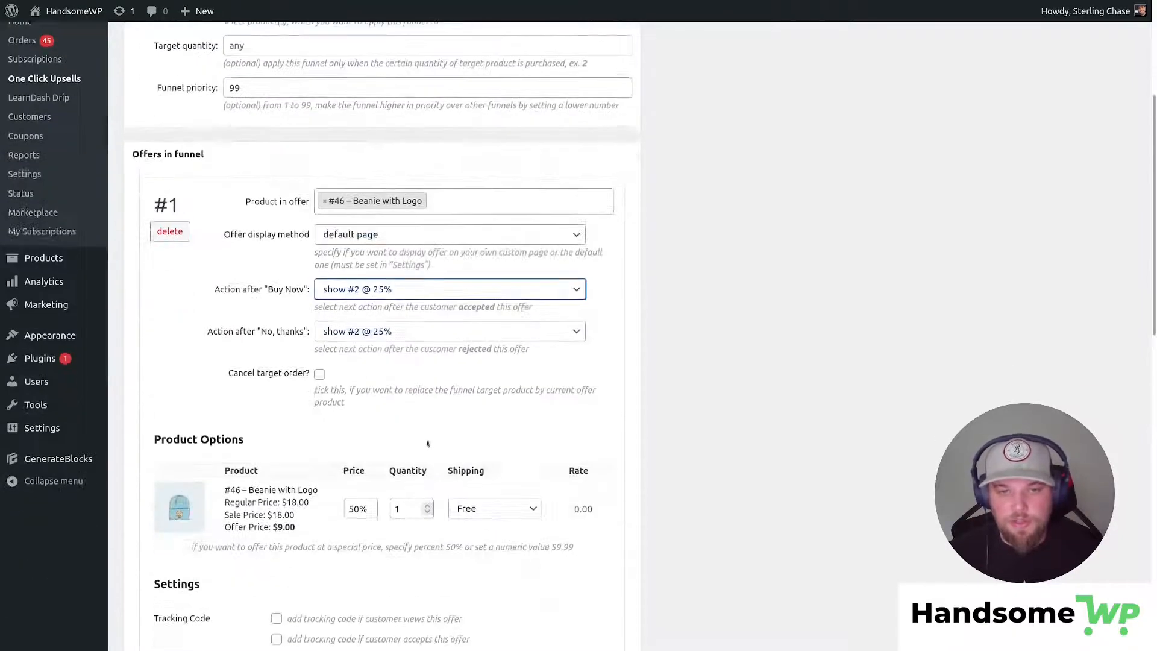
Reset the Beanie offer's Buy Now action to the Order received page.
click(347, 290)
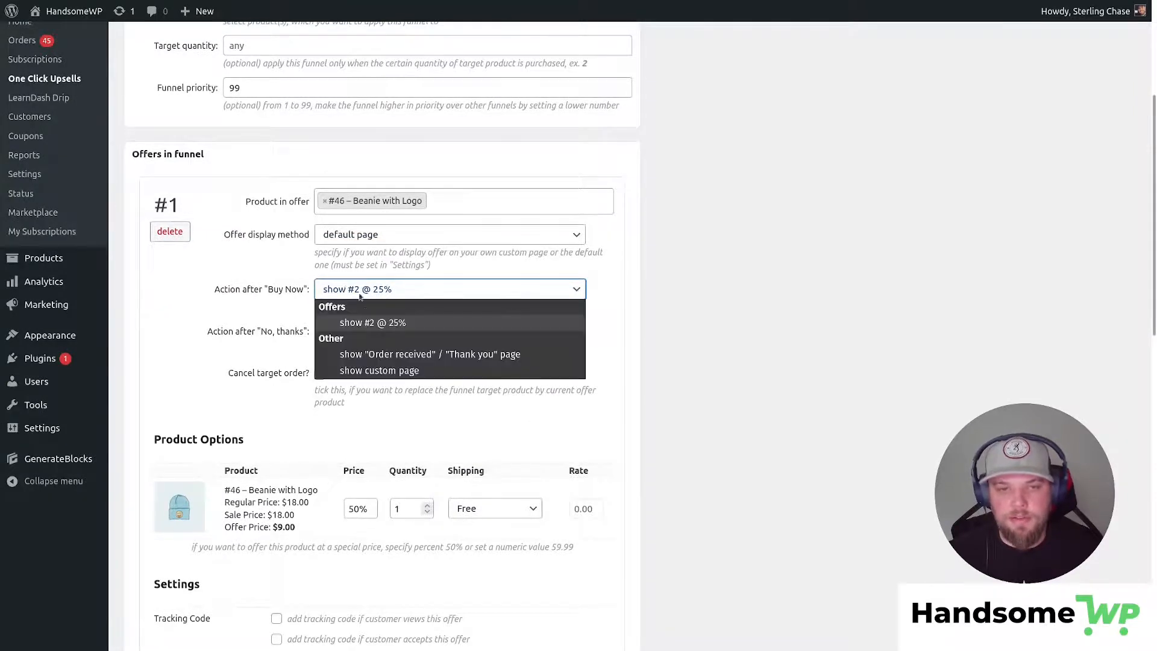
click(370, 324)
click(388, 292)
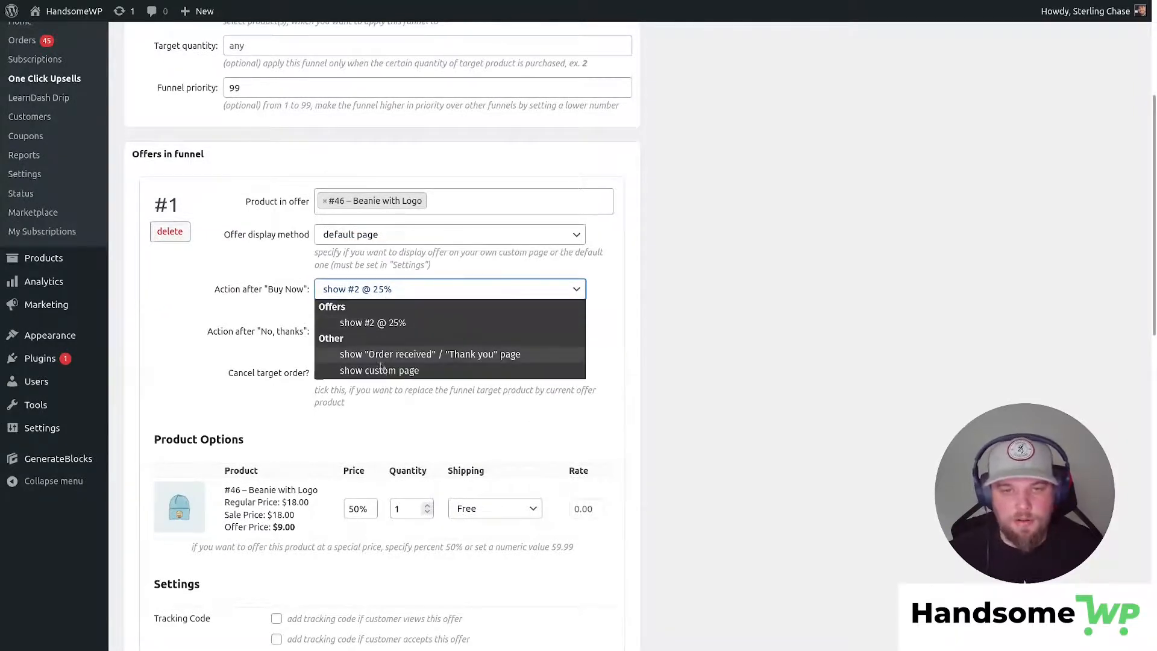
click(407, 358)
scroll(425, 443, down, 4)
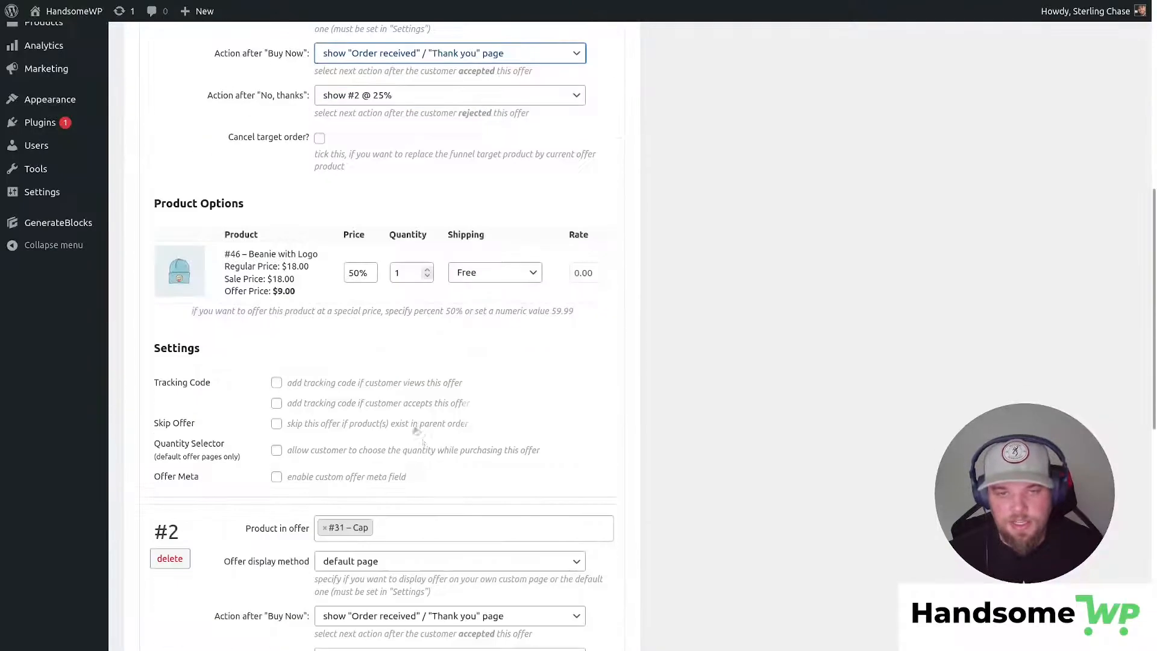
scroll(427, 445, up, 5)
scroll(693, 183, up, 3)
scroll(679, 354, down, 3)
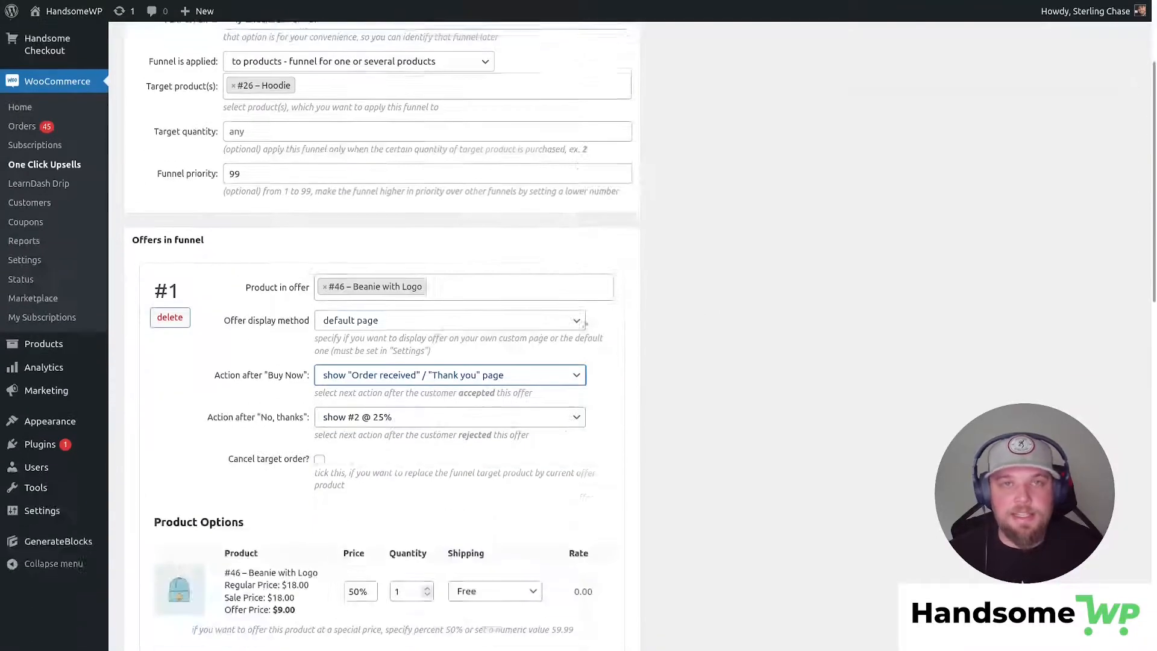
scroll(678, 354, down, 5)
scroll(679, 354, up, 4)
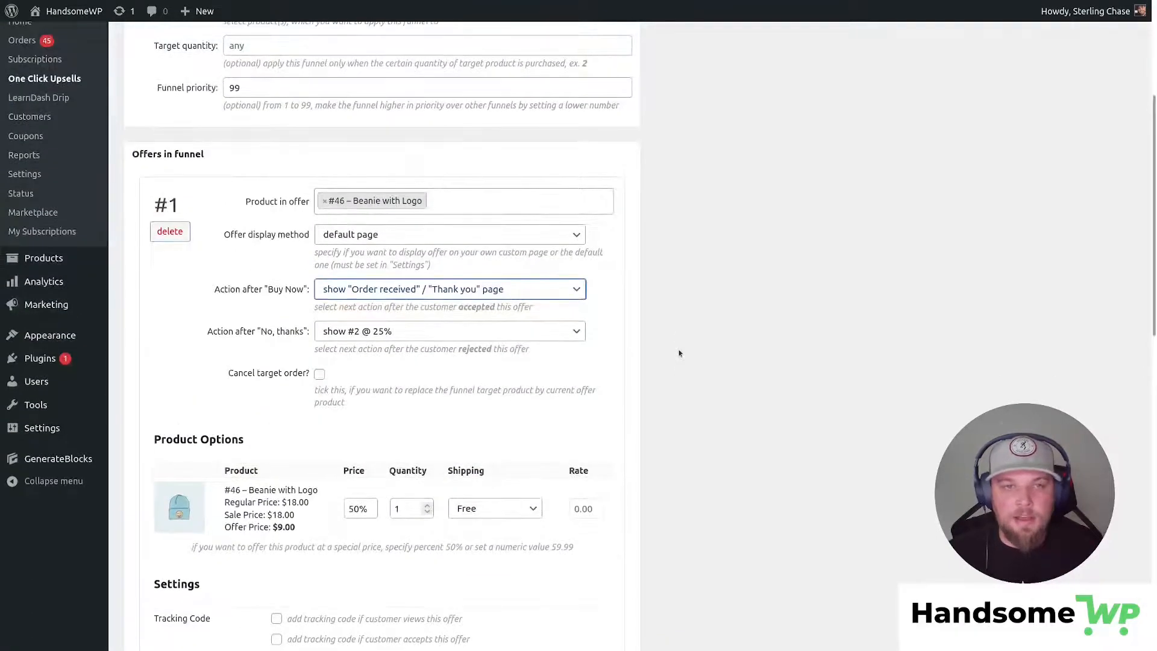
scroll(679, 354, down, 4)
scroll(514, 364, down, 5)
scroll(649, 356, up, 8)
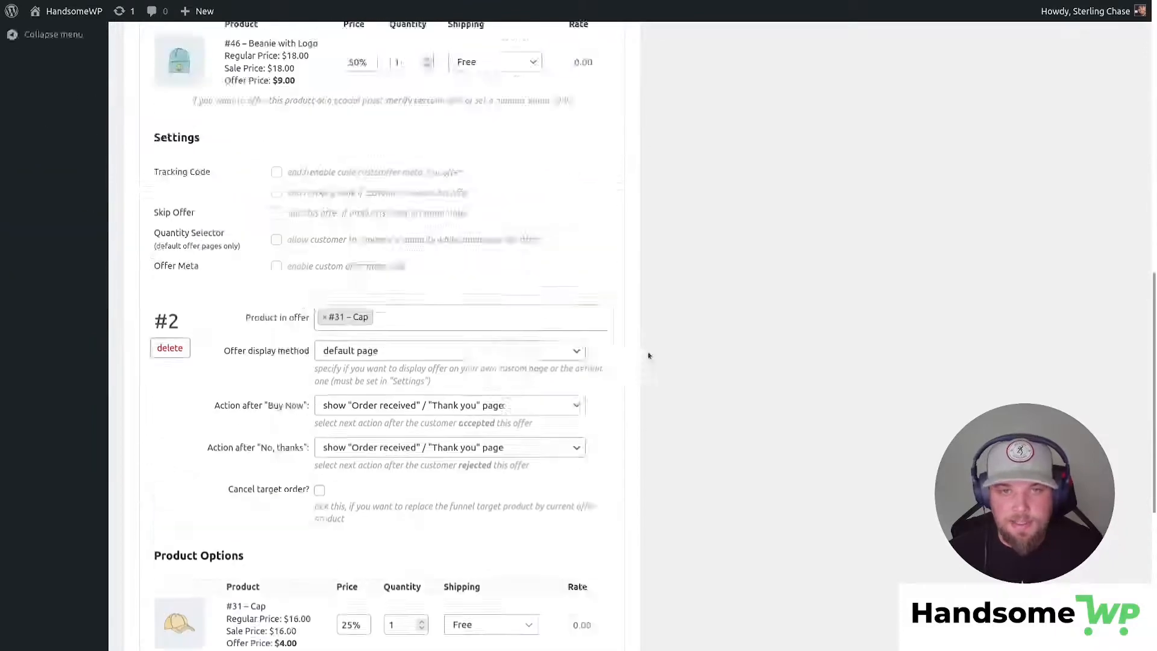
scroll(645, 361, up, 4)
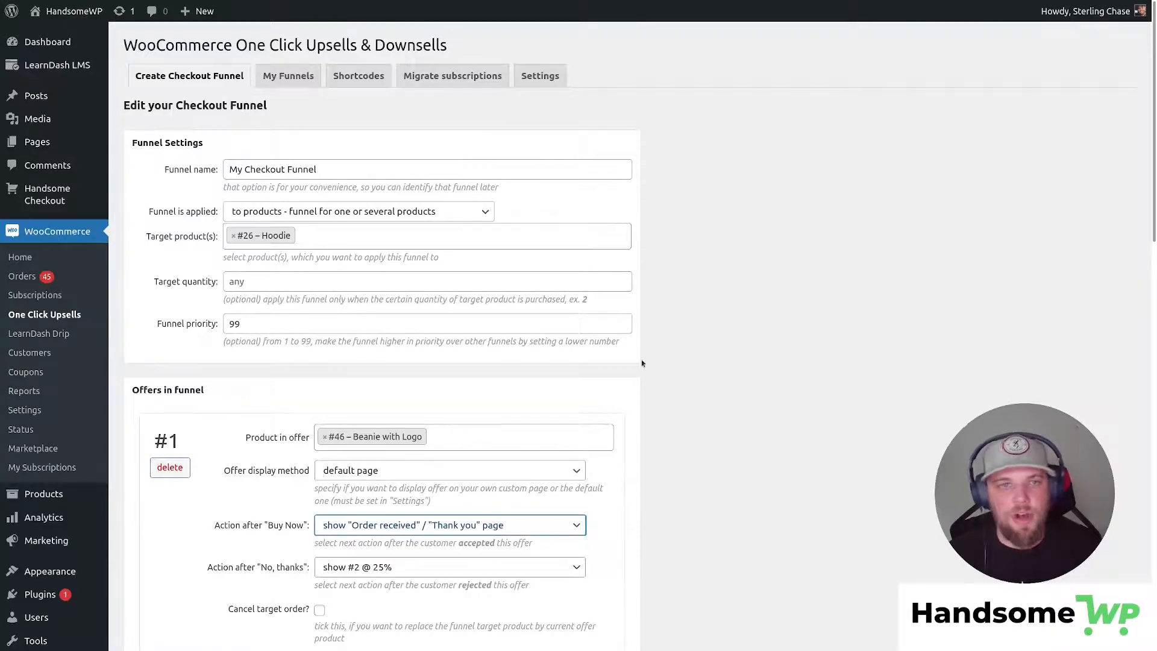
scroll(641, 359, down, 12)
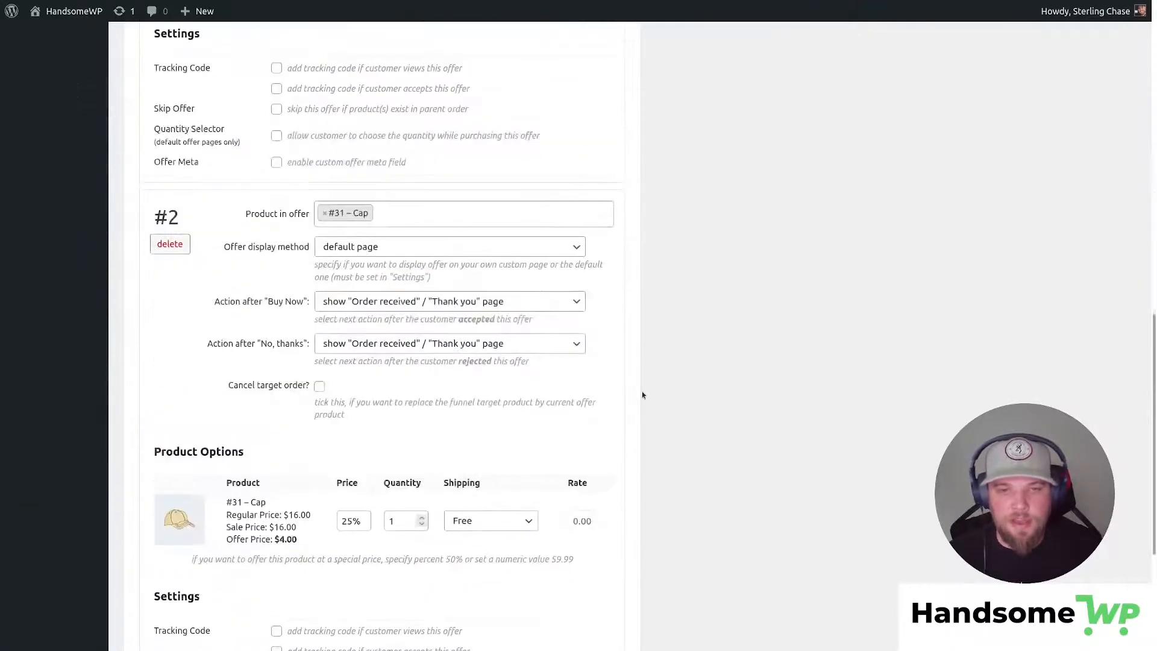
scroll(642, 392, up, 15)
scroll(645, 386, down, 10)
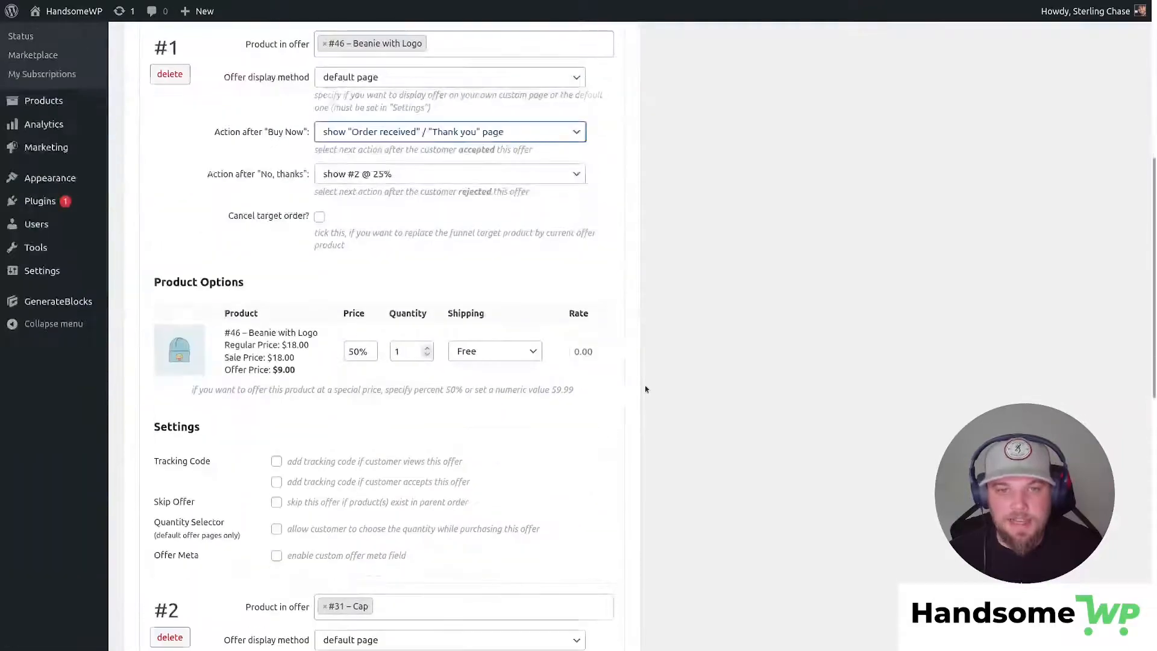
scroll(512, 229, up, 4)
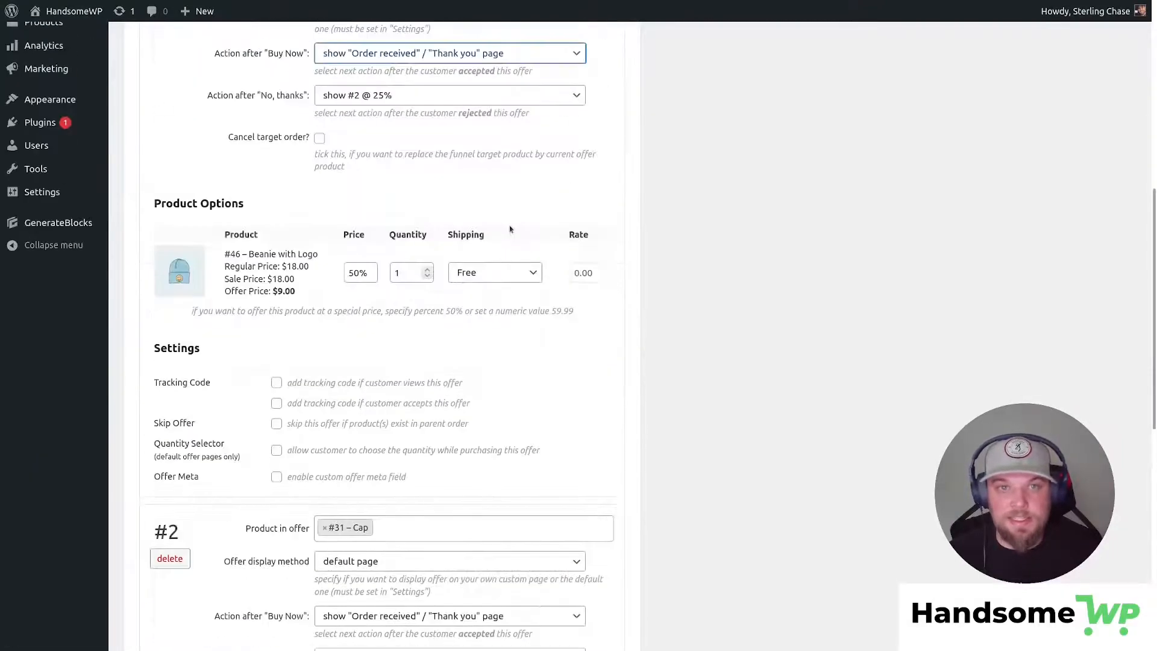
scroll(587, 299, down, 9)
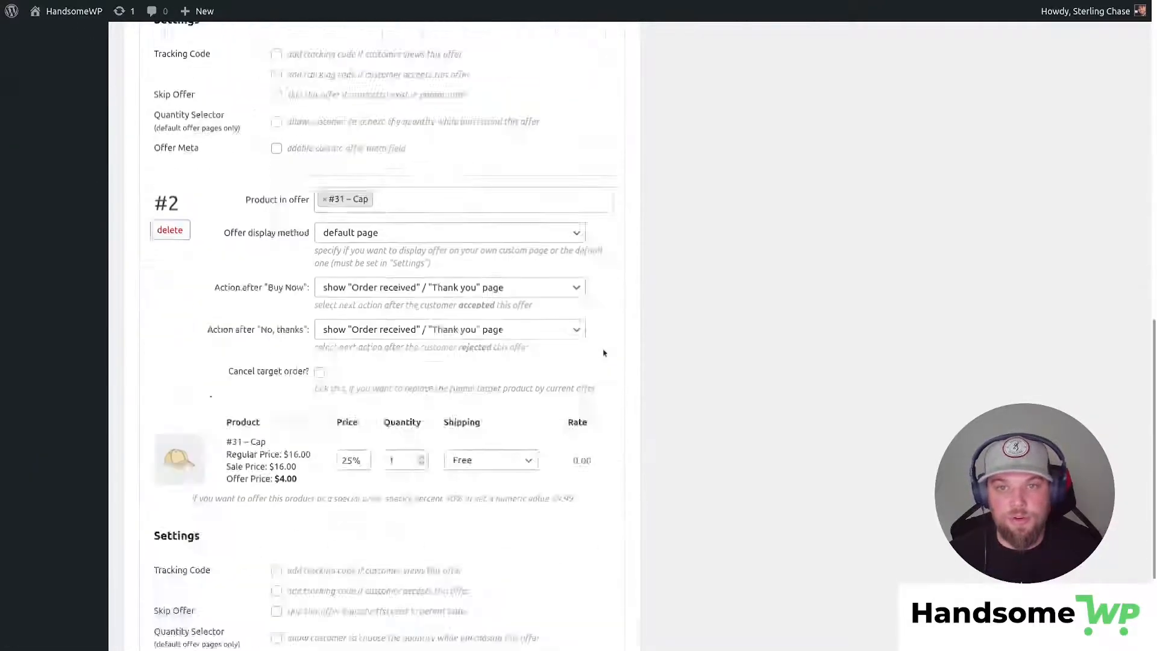
scroll(618, 349, up, 15)
scroll(618, 350, up, 2)
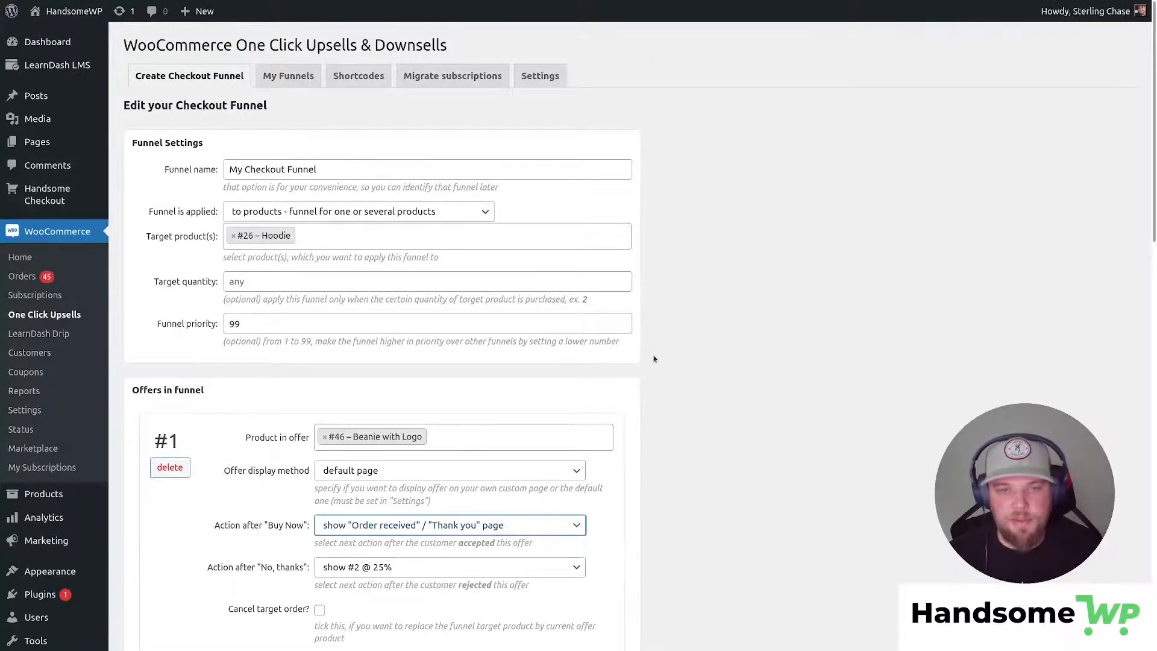
scroll(642, 376, down, 15)
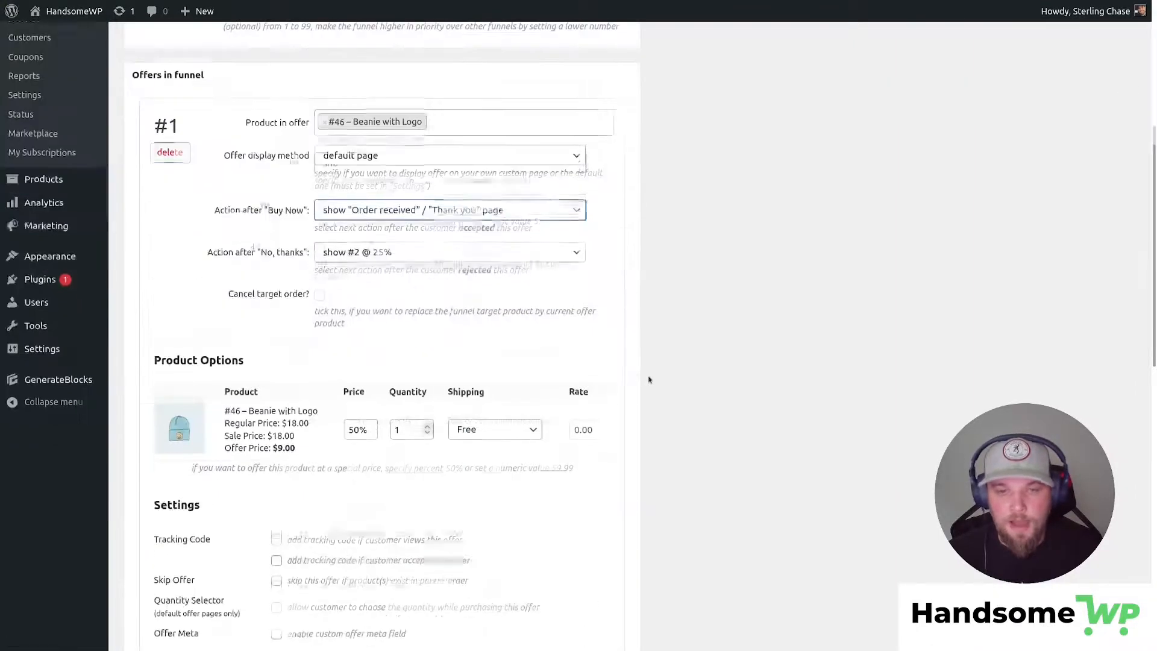
scroll(648, 379, up, 15)
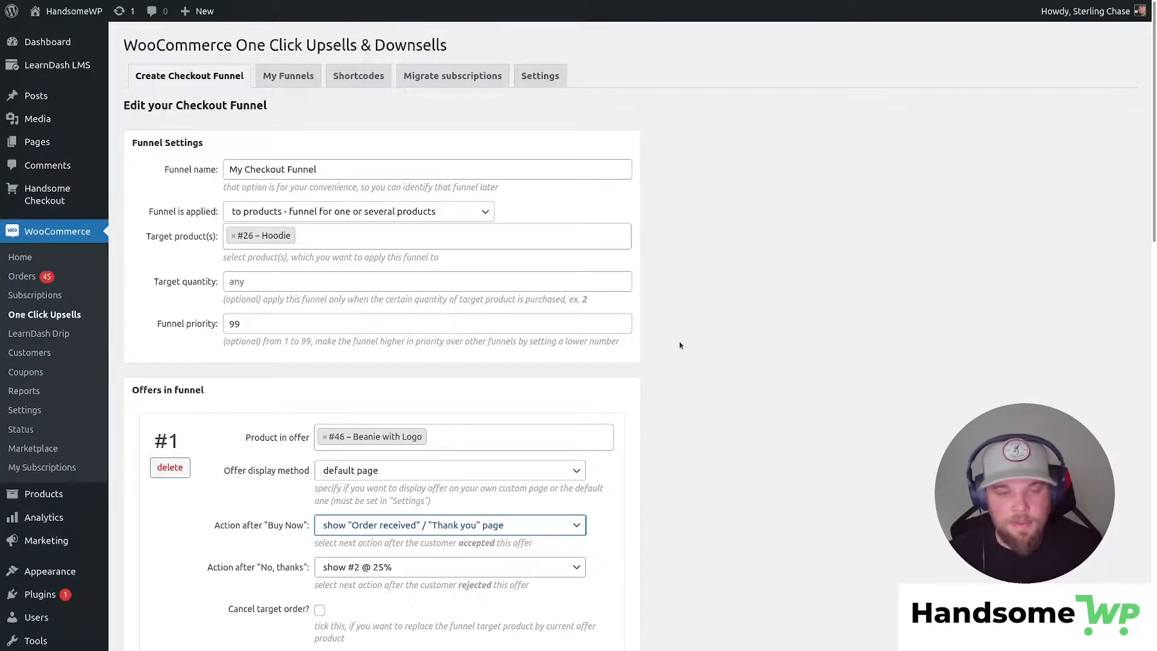
scroll(679, 345, down, 4)
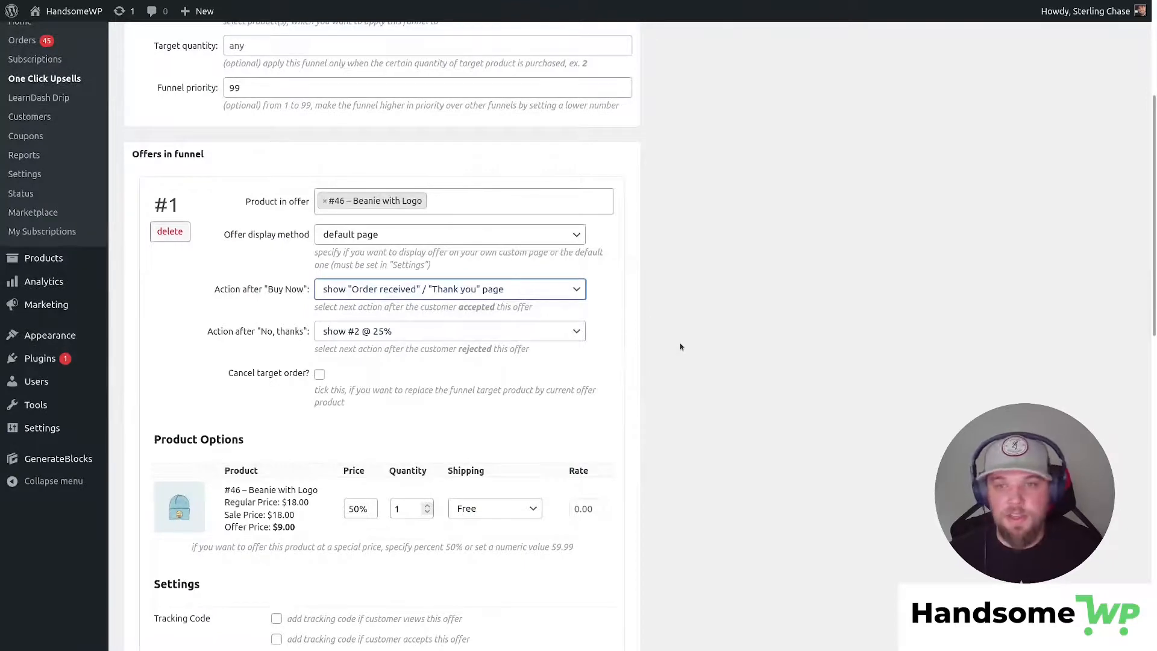
scroll(680, 345, up, 4)
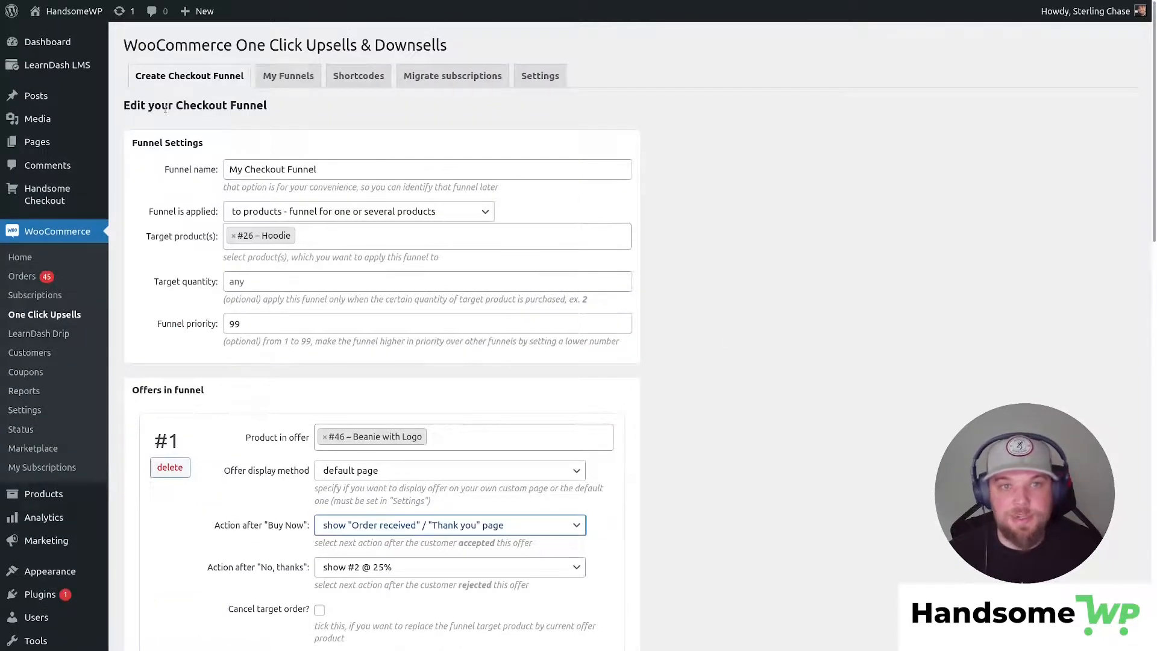